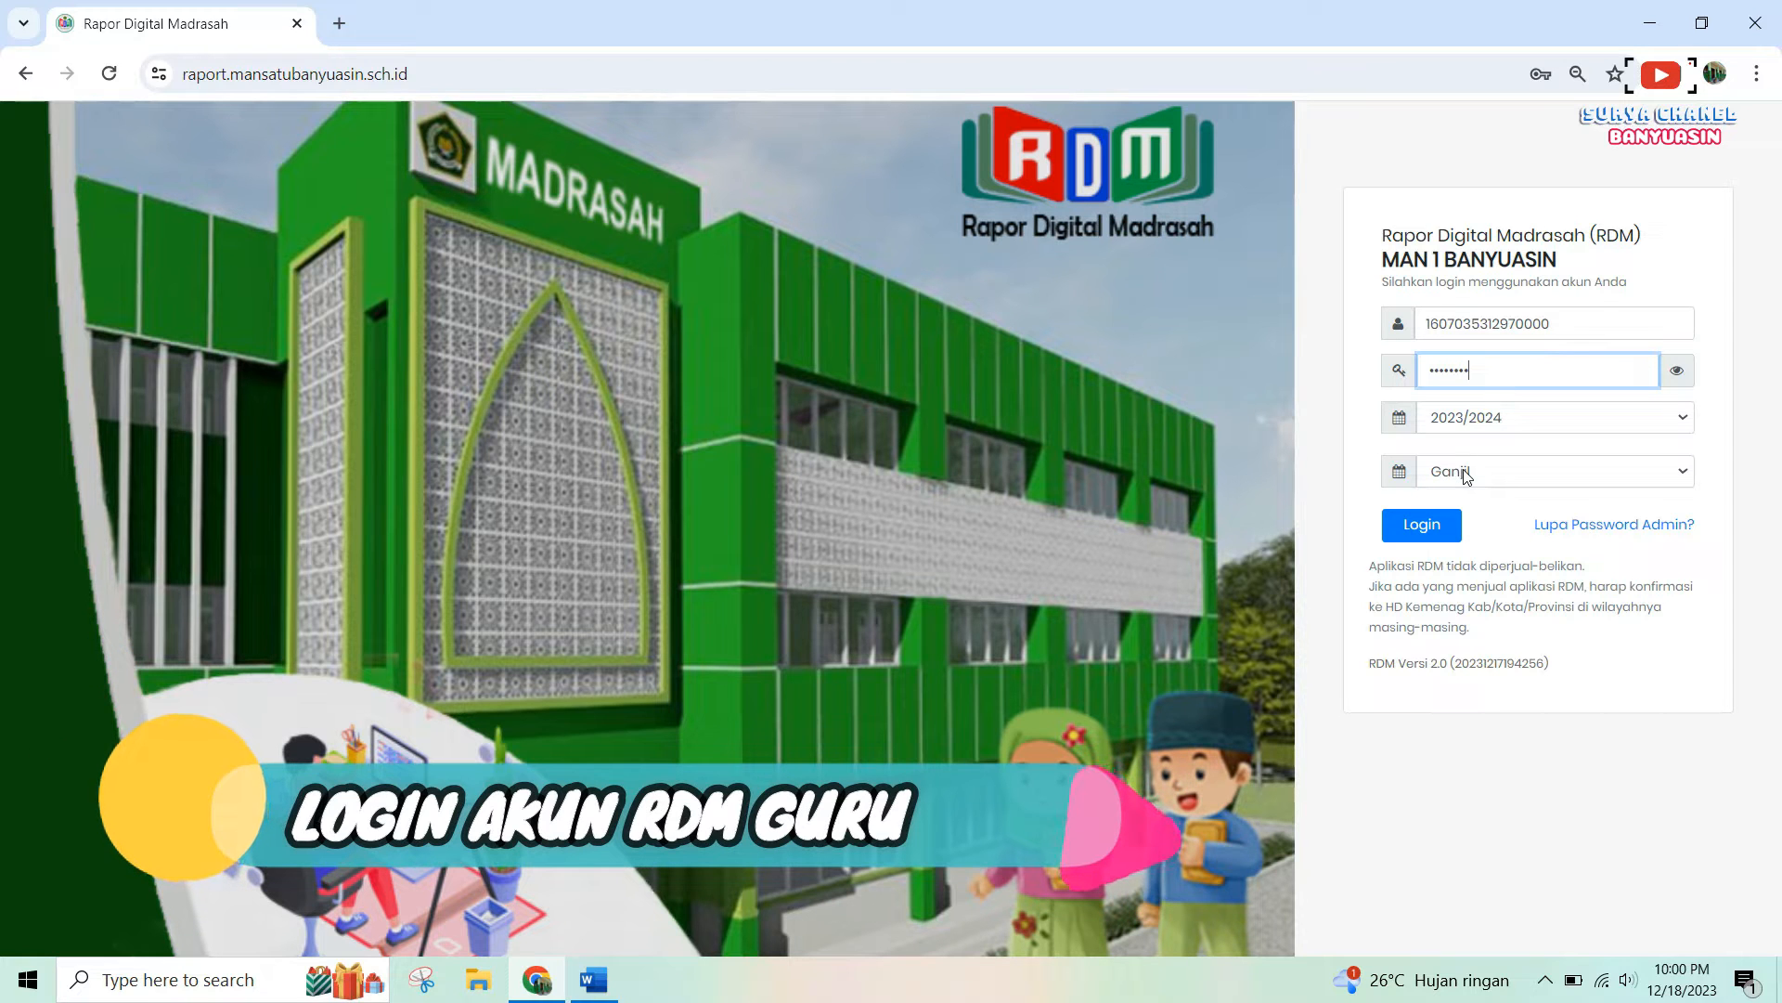
# Log in to the teacher account with the entered credentials and decline saving the password in the browser.
pyautogui.click(1437, 523)
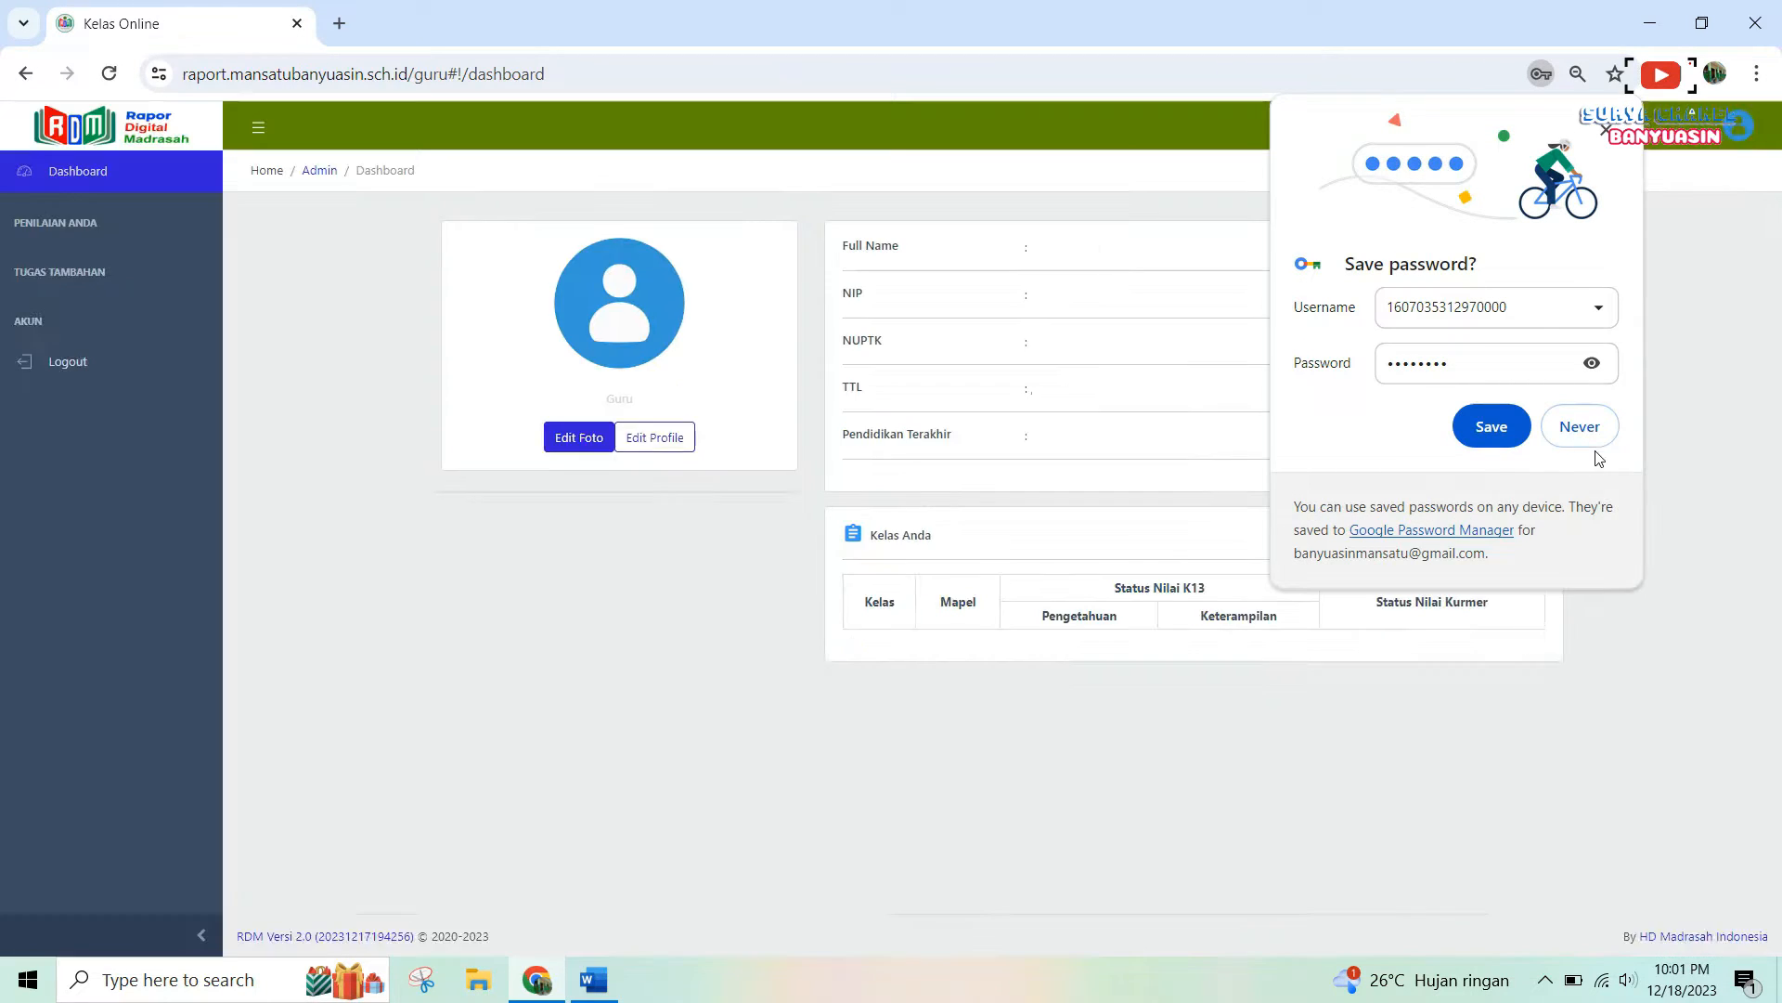
pyautogui.click(1584, 429)
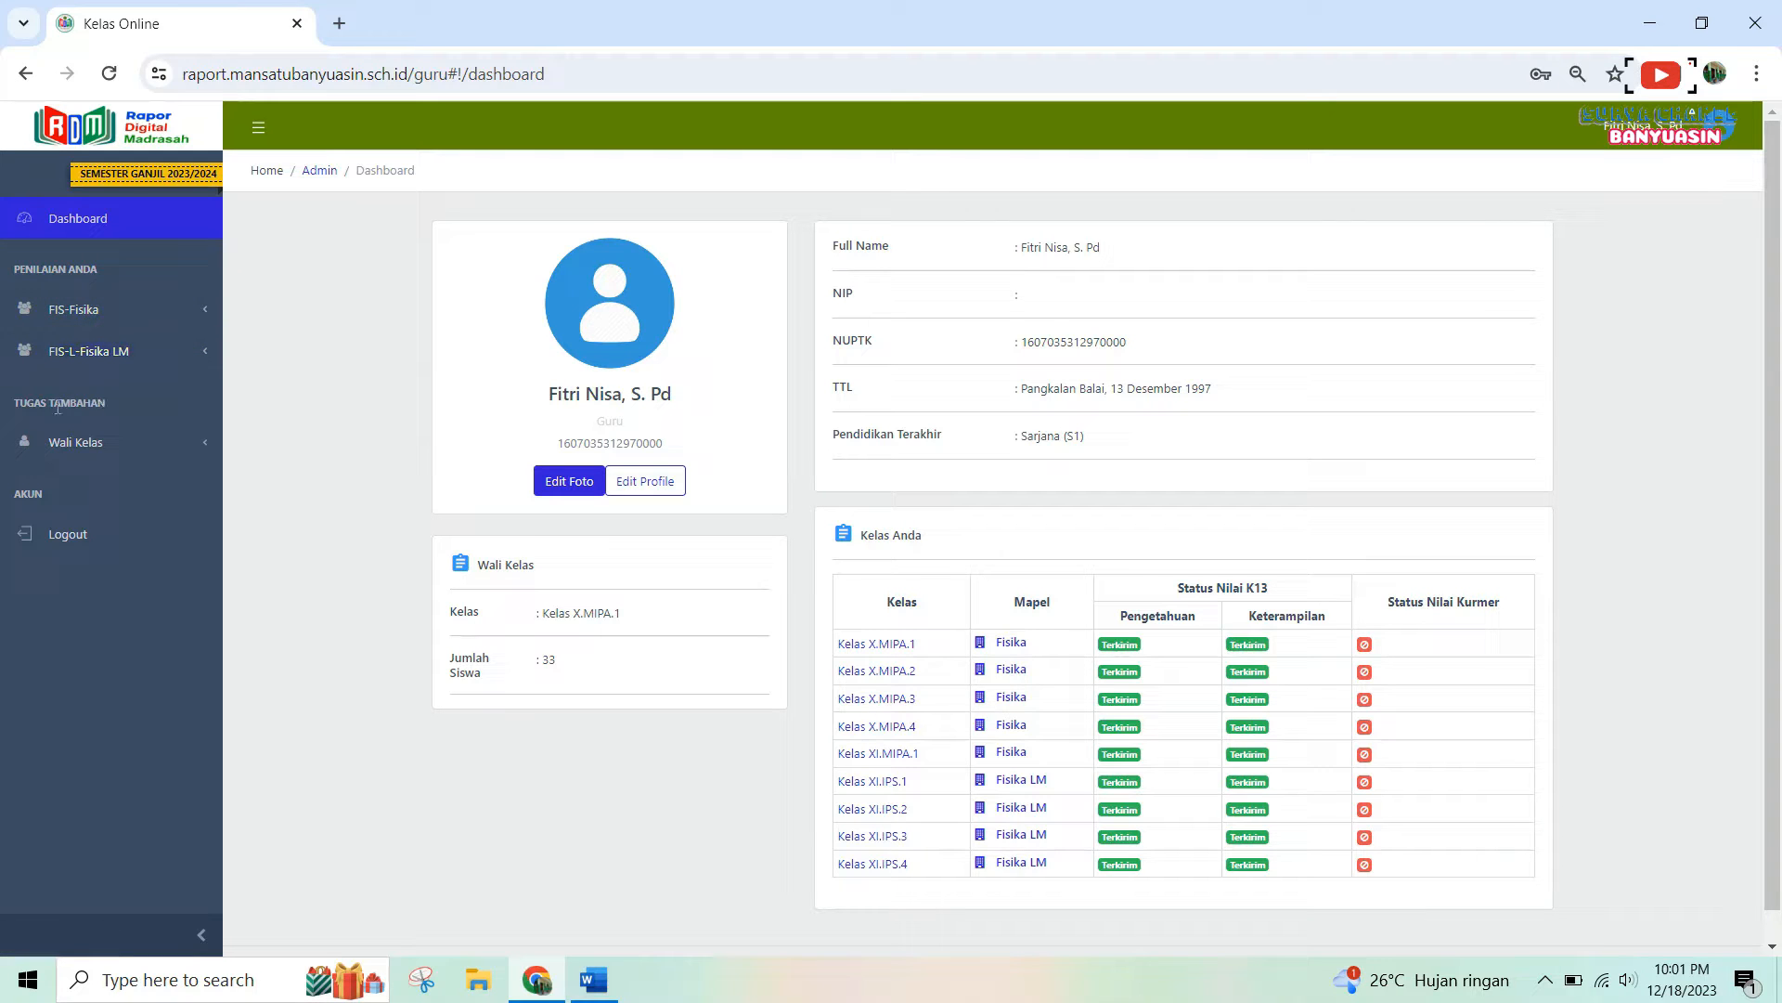
# Open the Data Siswa list under Wali Kelas and show 100 entries per page.
pyautogui.click(105, 449)
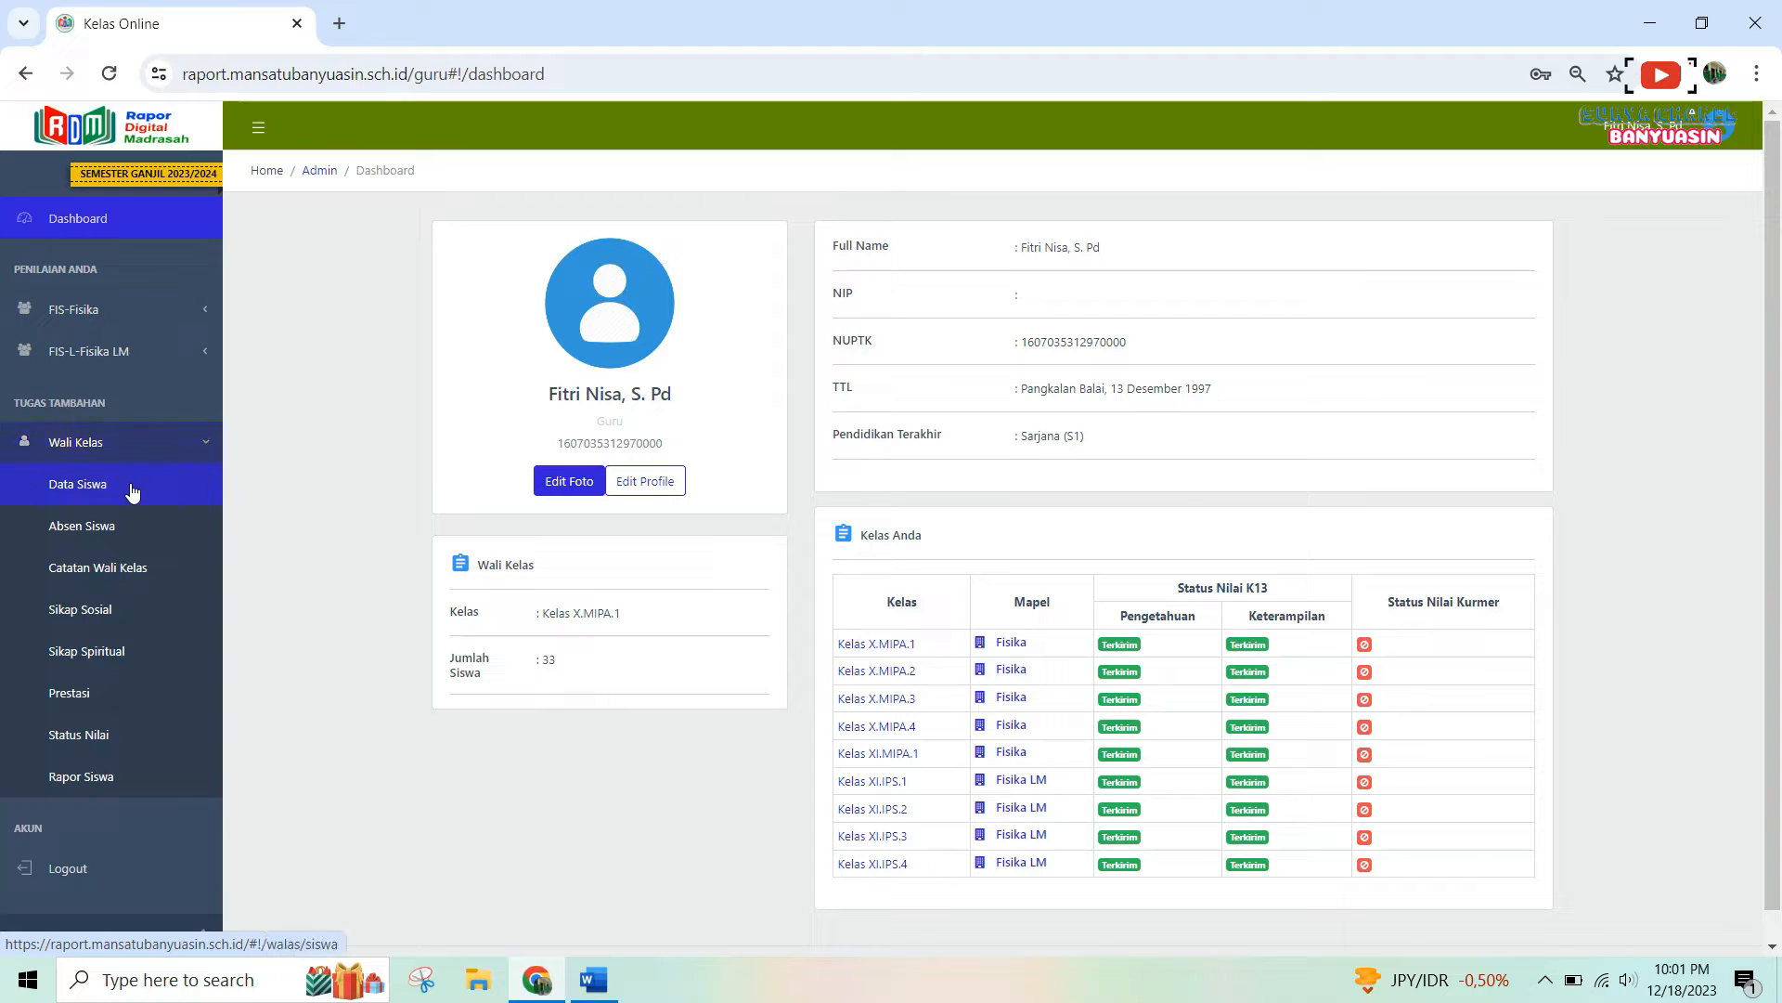
pyautogui.click(74, 489)
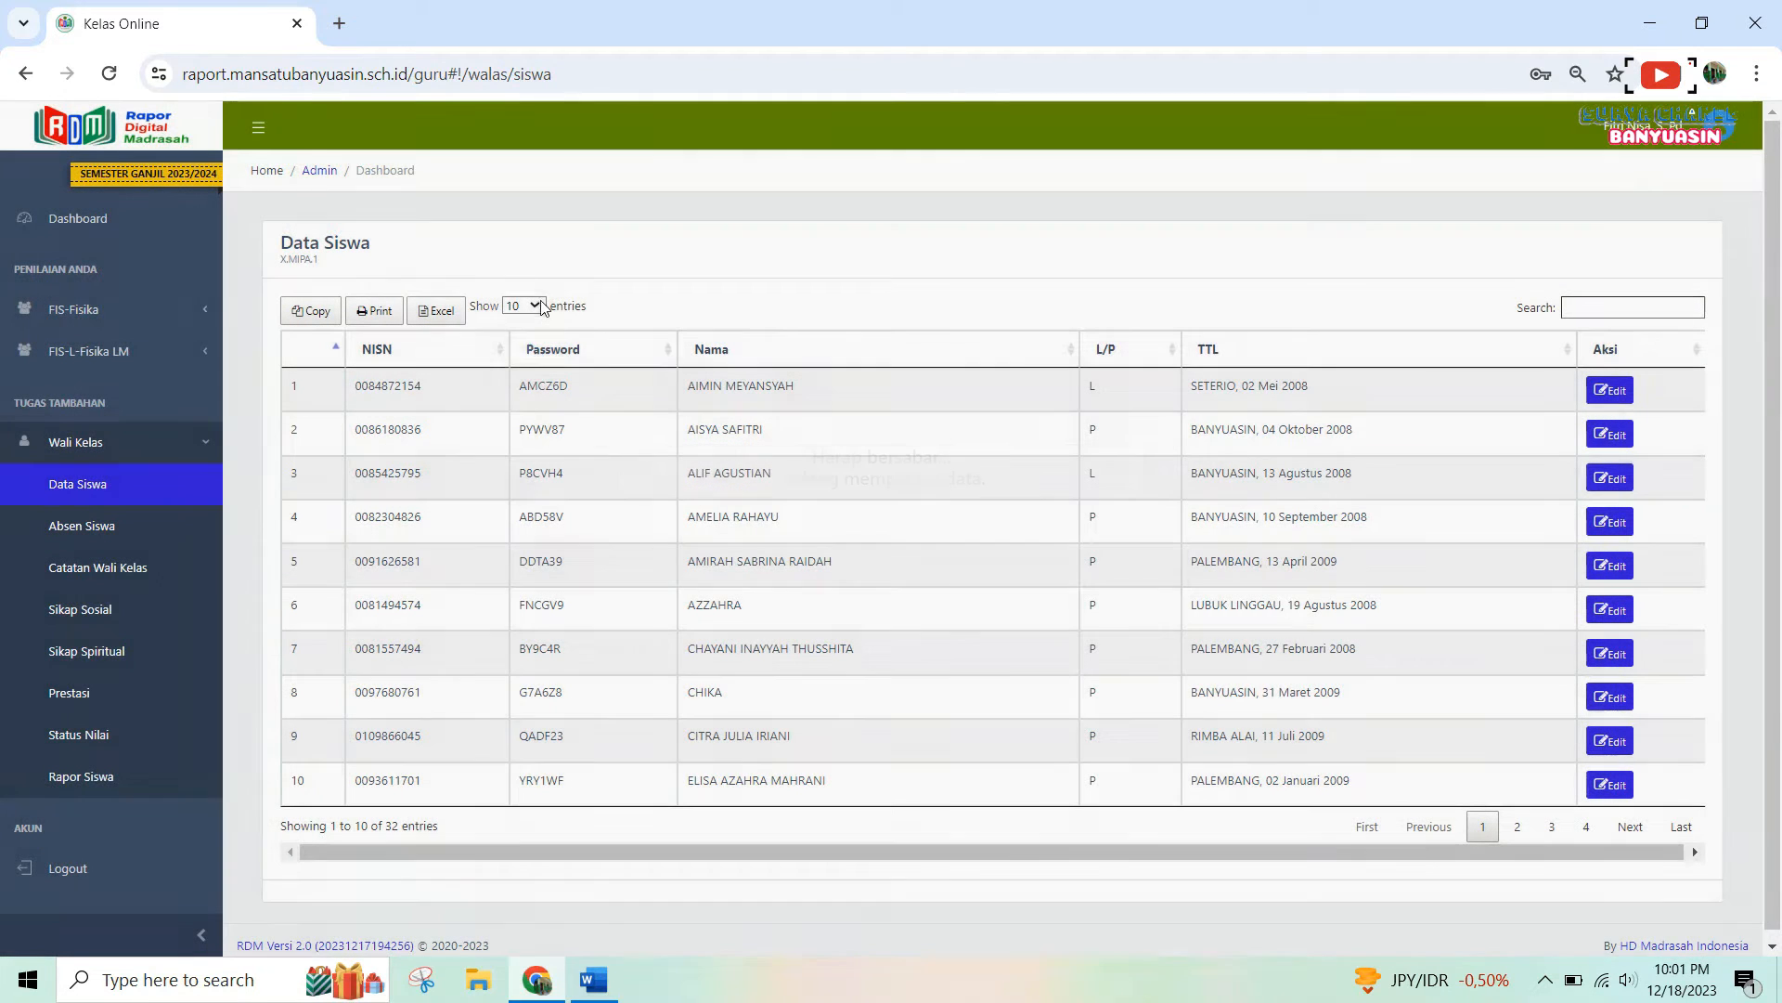
pyautogui.click(541, 306)
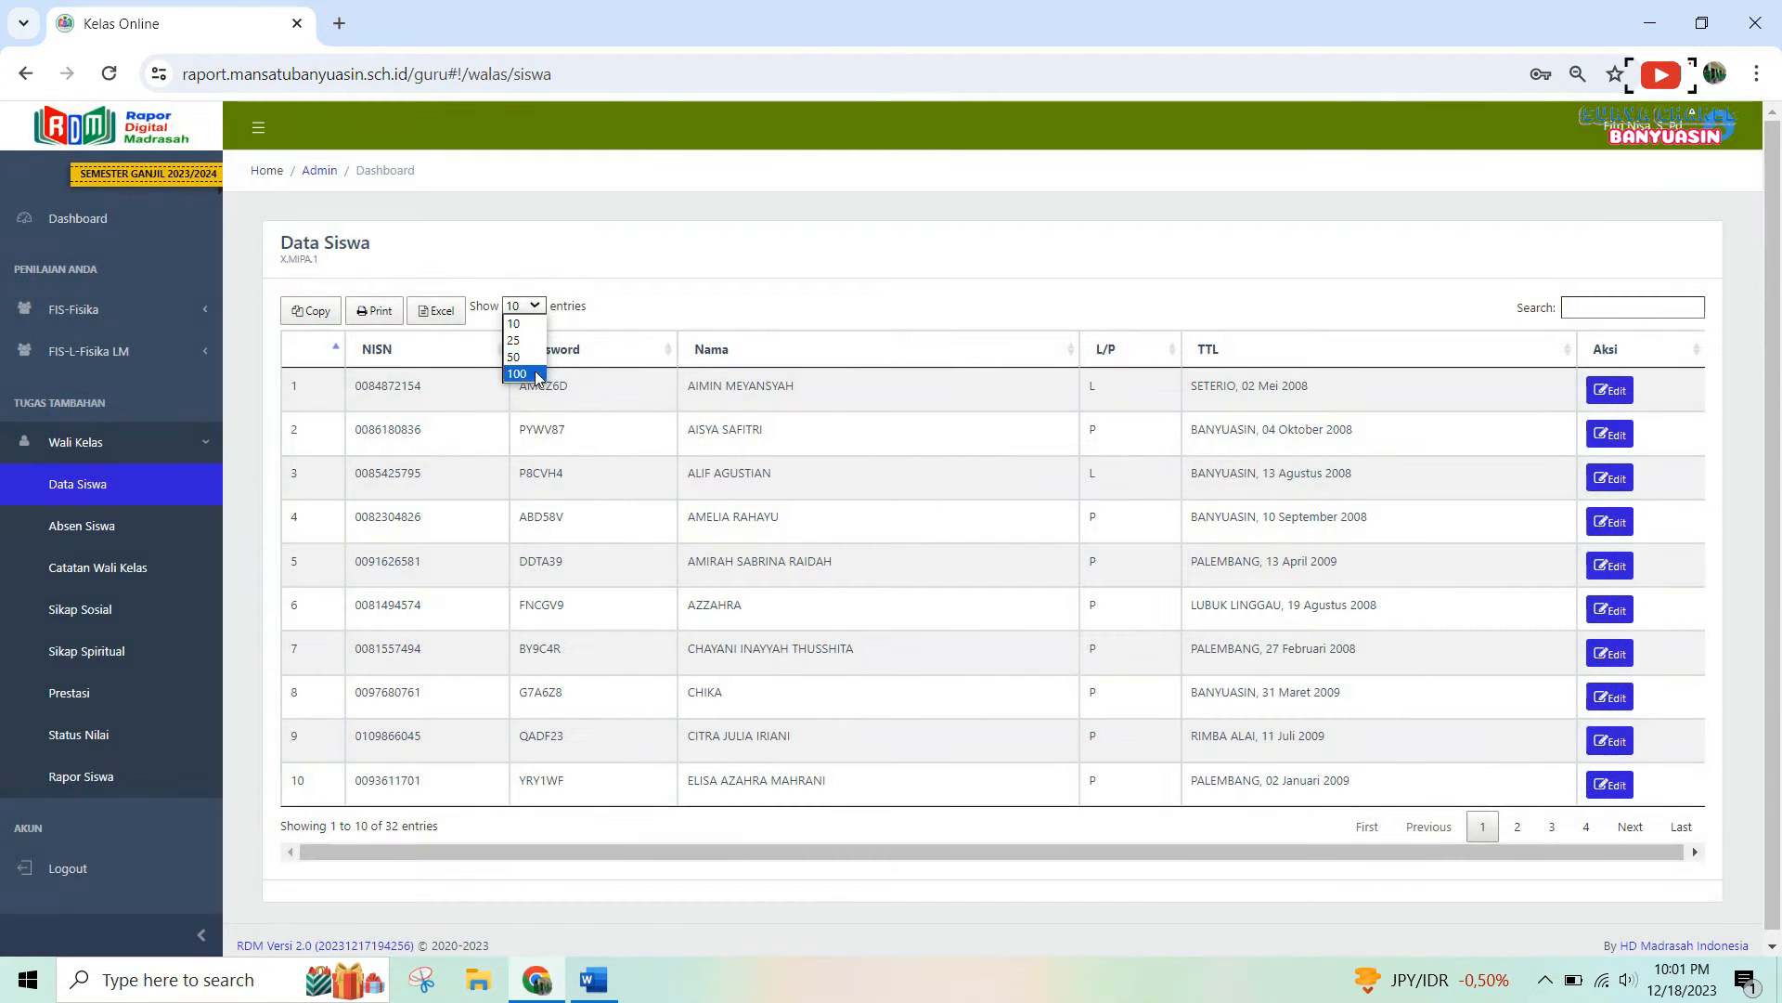
pyautogui.click(516, 370)
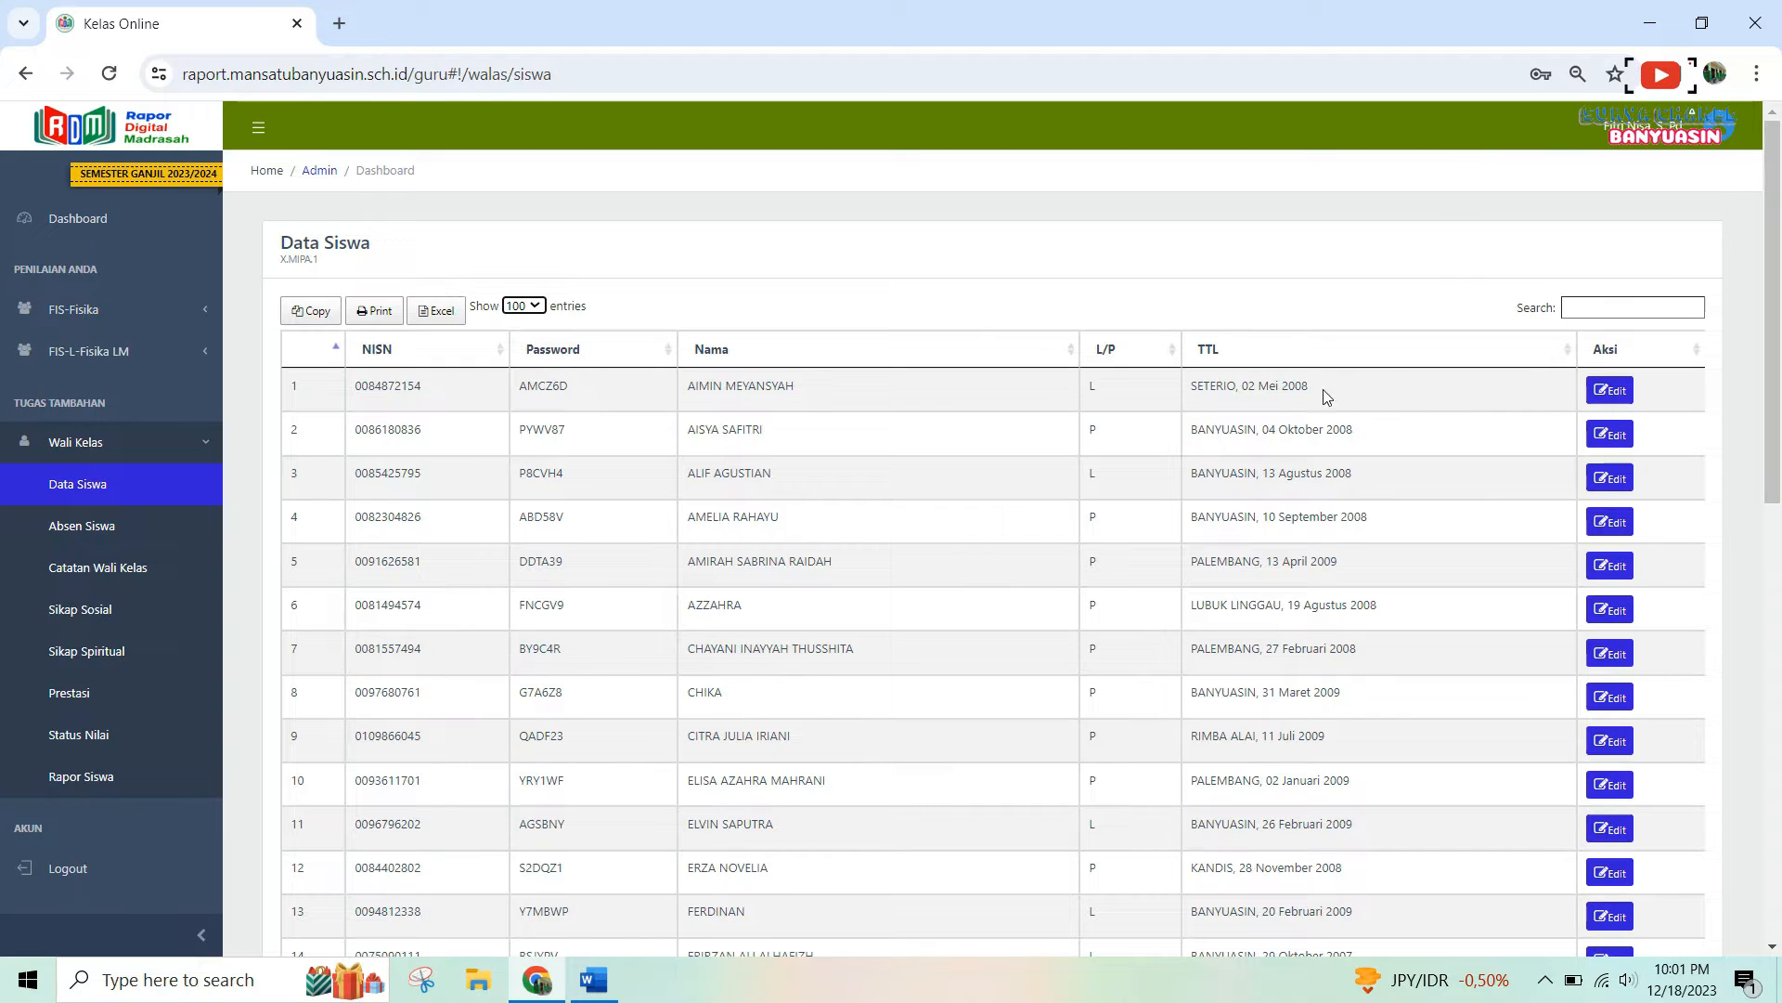
# Open the first student's record for editing, check the biodata fields and save the record.
pyautogui.click(1608, 392)
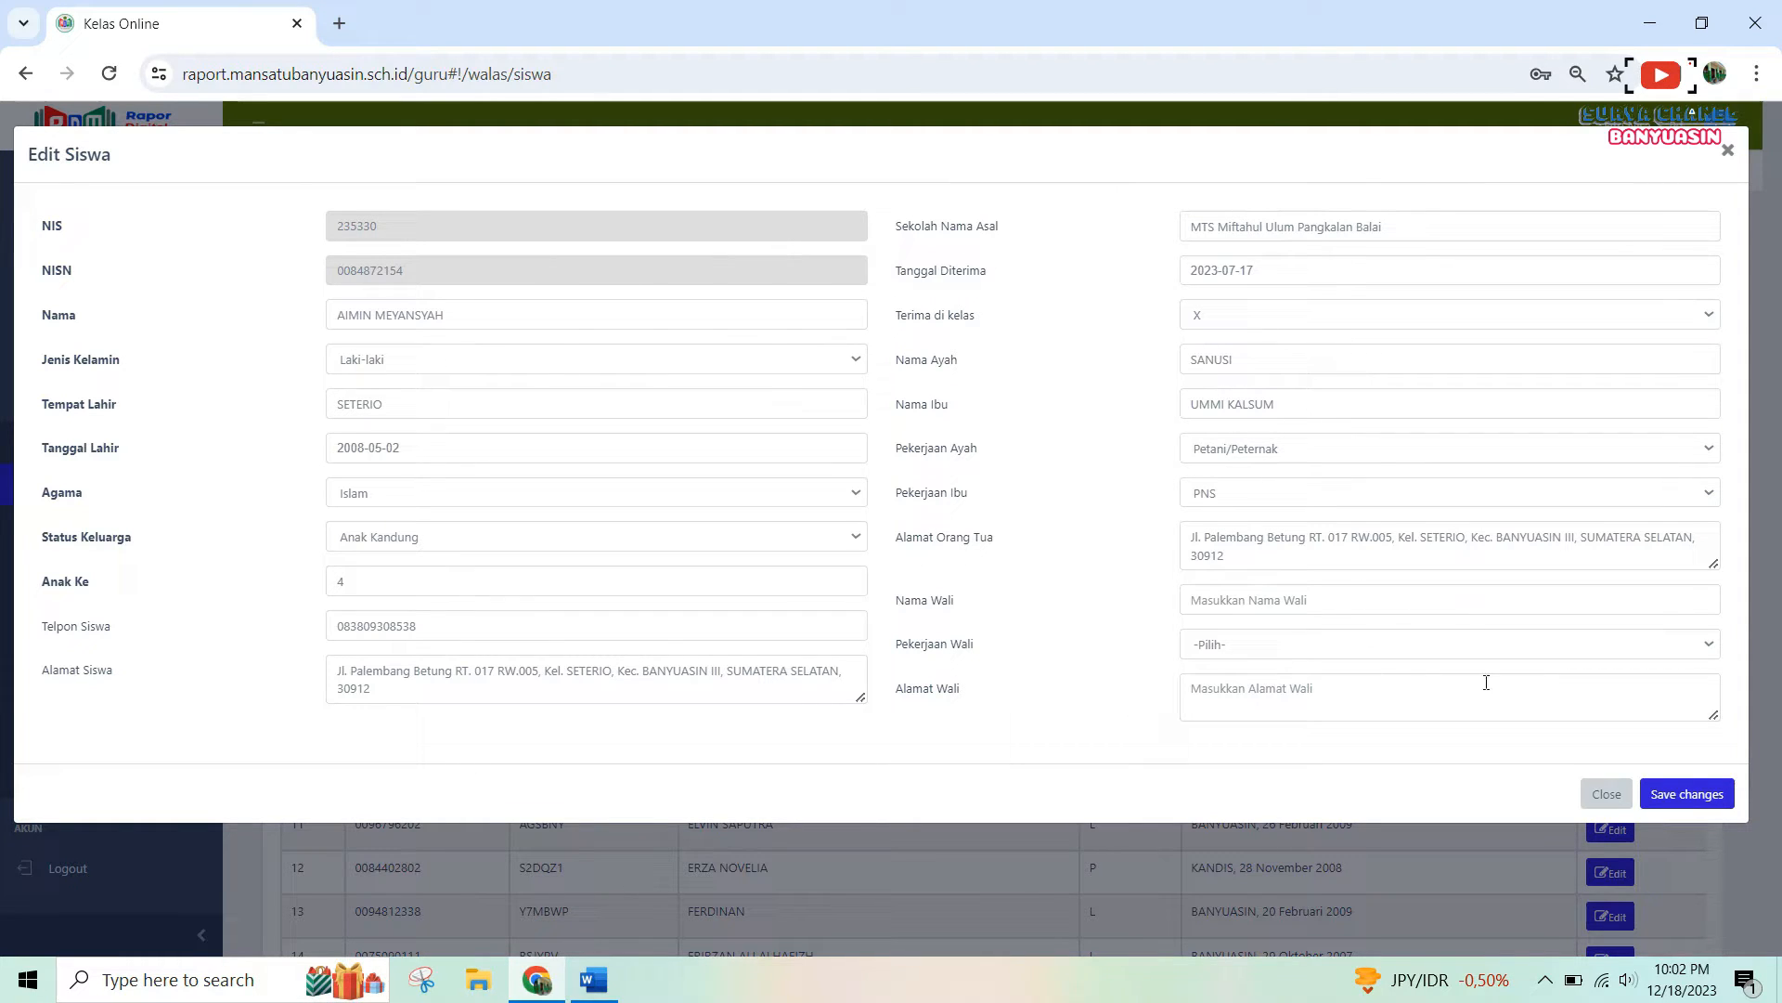
pyautogui.click(1675, 795)
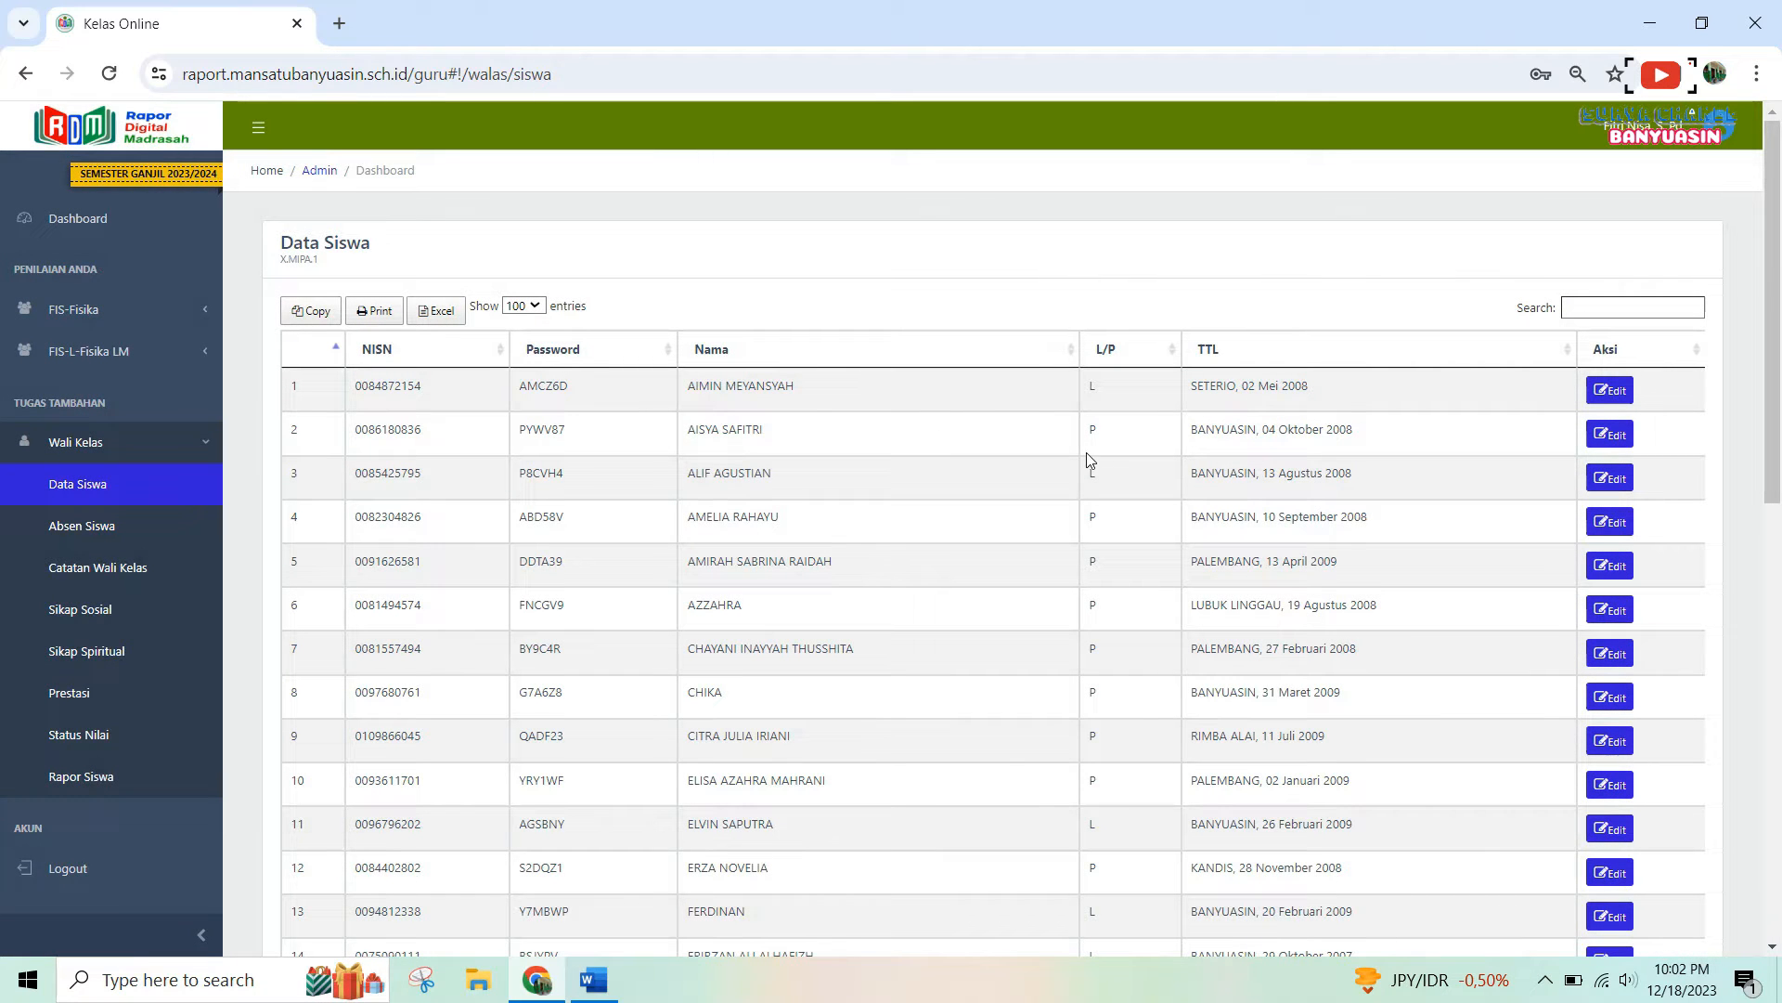
# Open Absen Siswa and review the Sakit, Ijin and Alpa counts for the whole class.
pyautogui.click(113, 533)
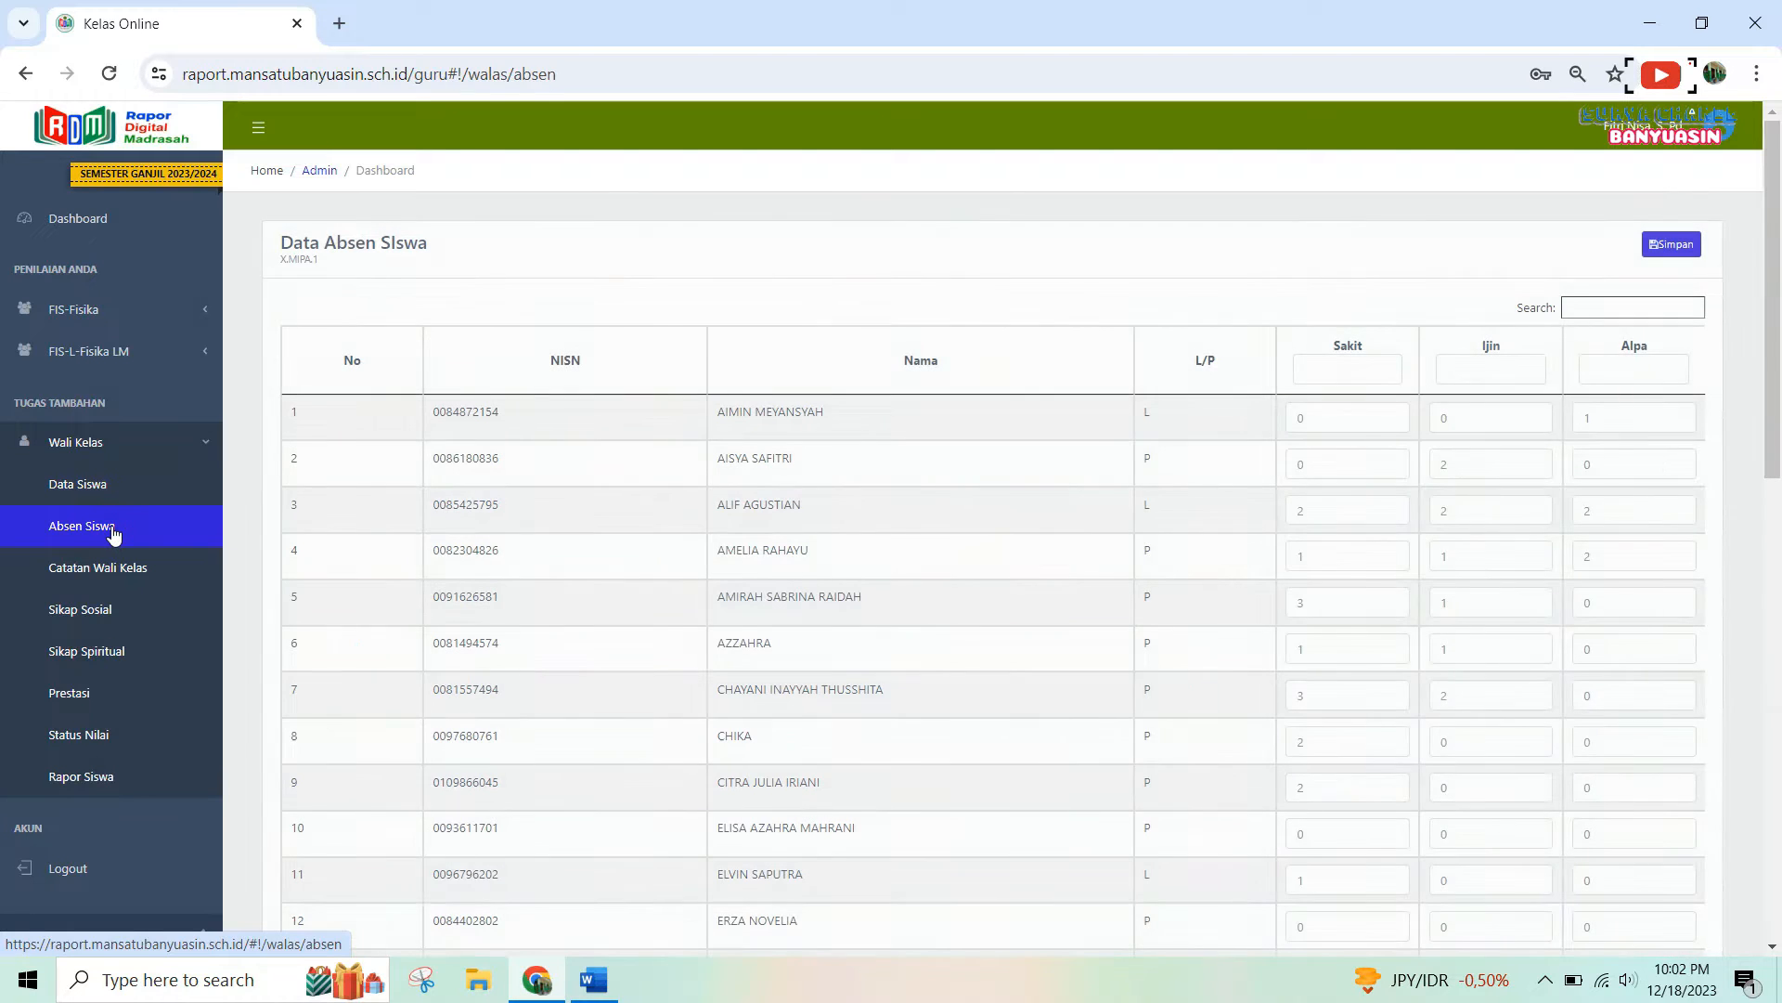
pyautogui.scroll(-6, 1210, 436)
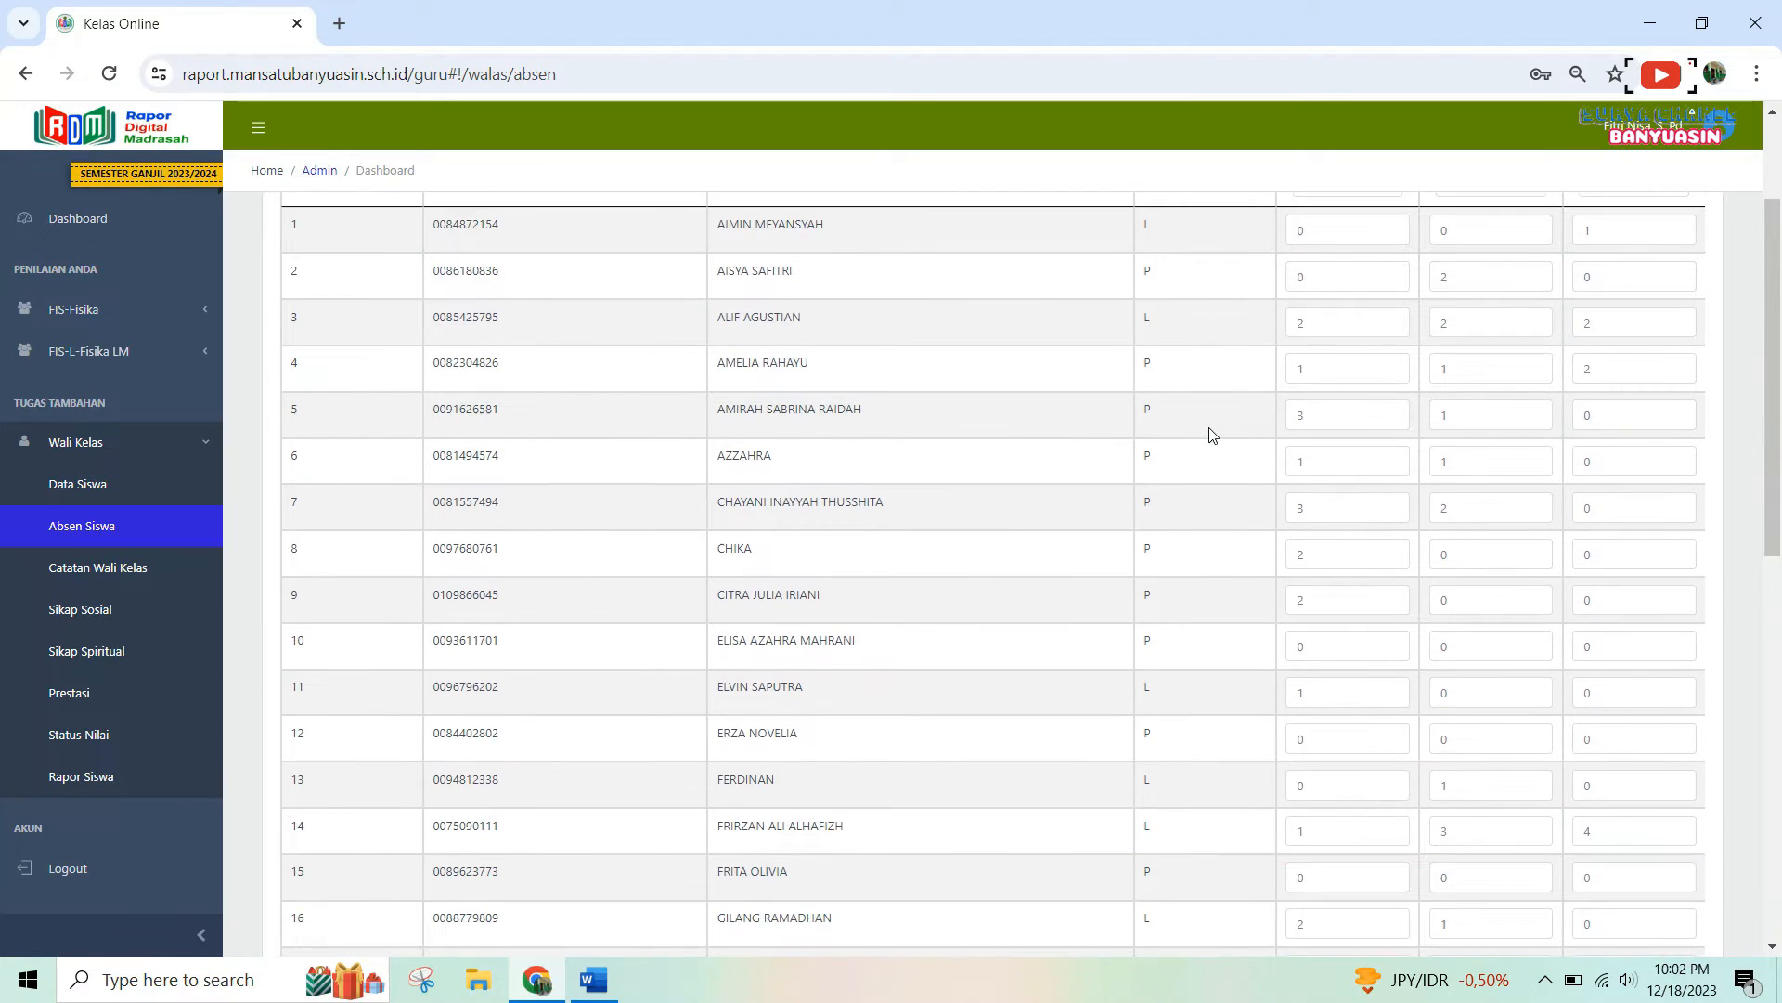
pyautogui.scroll(-4, 1210, 479)
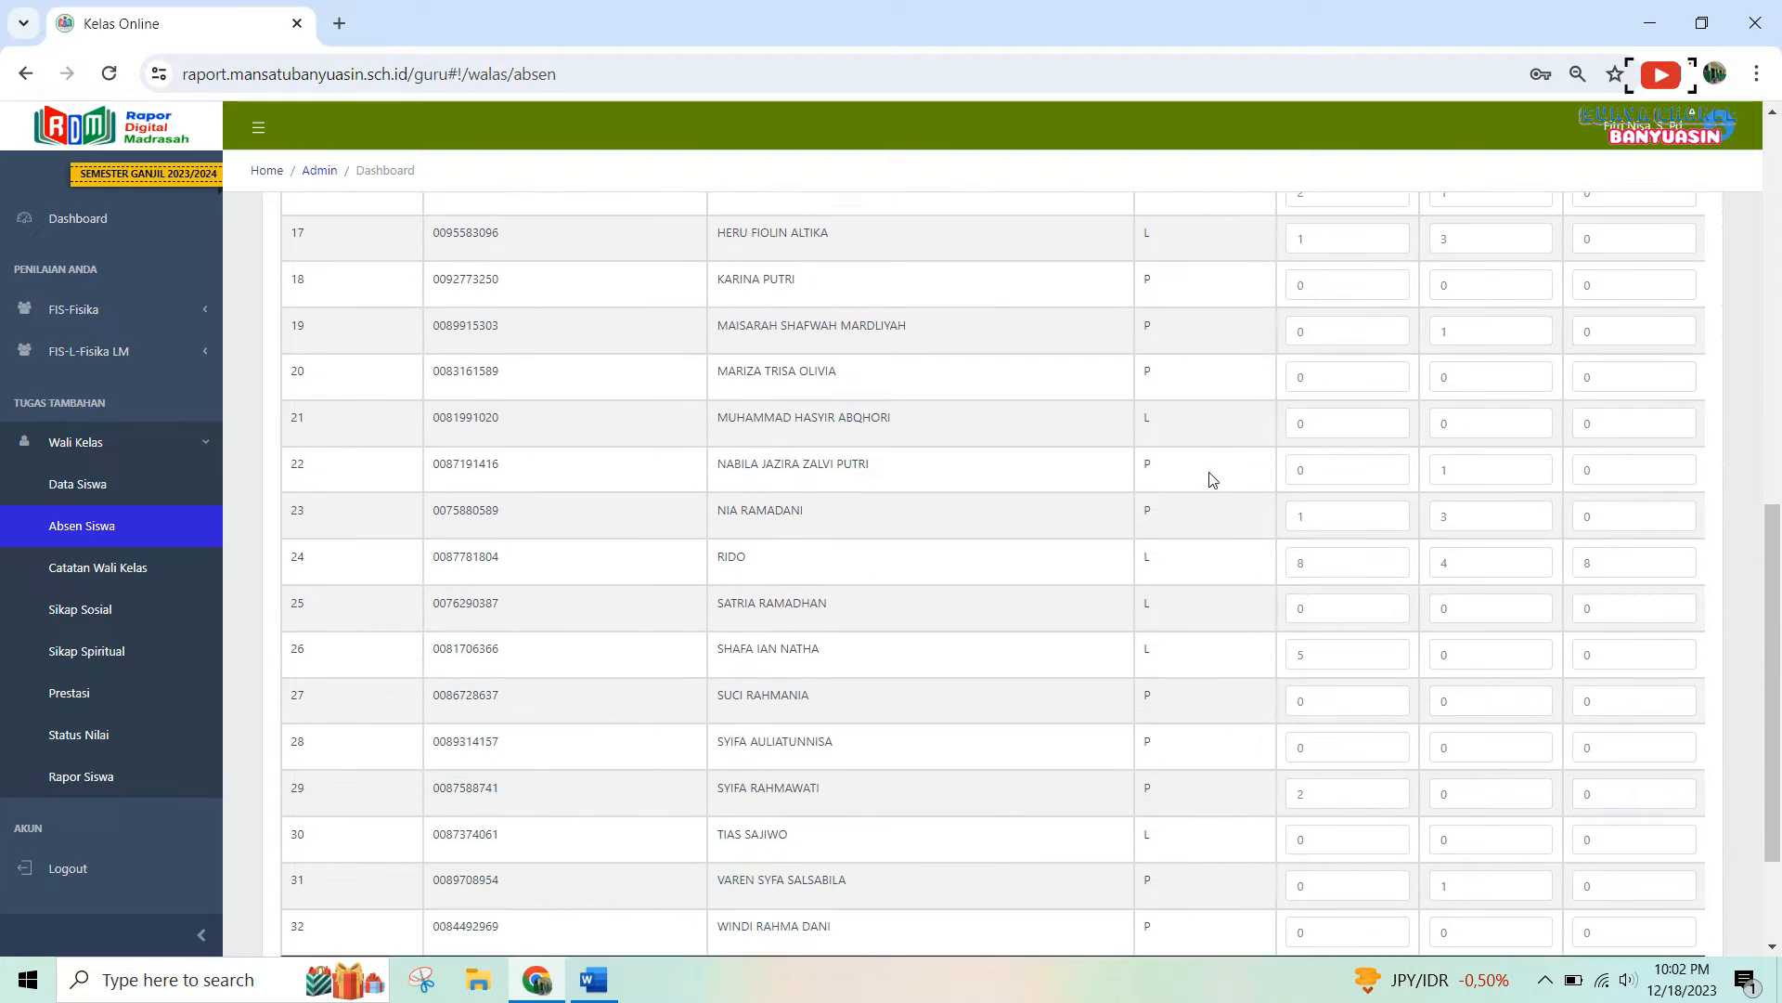
pyautogui.scroll(-2, 1211, 479)
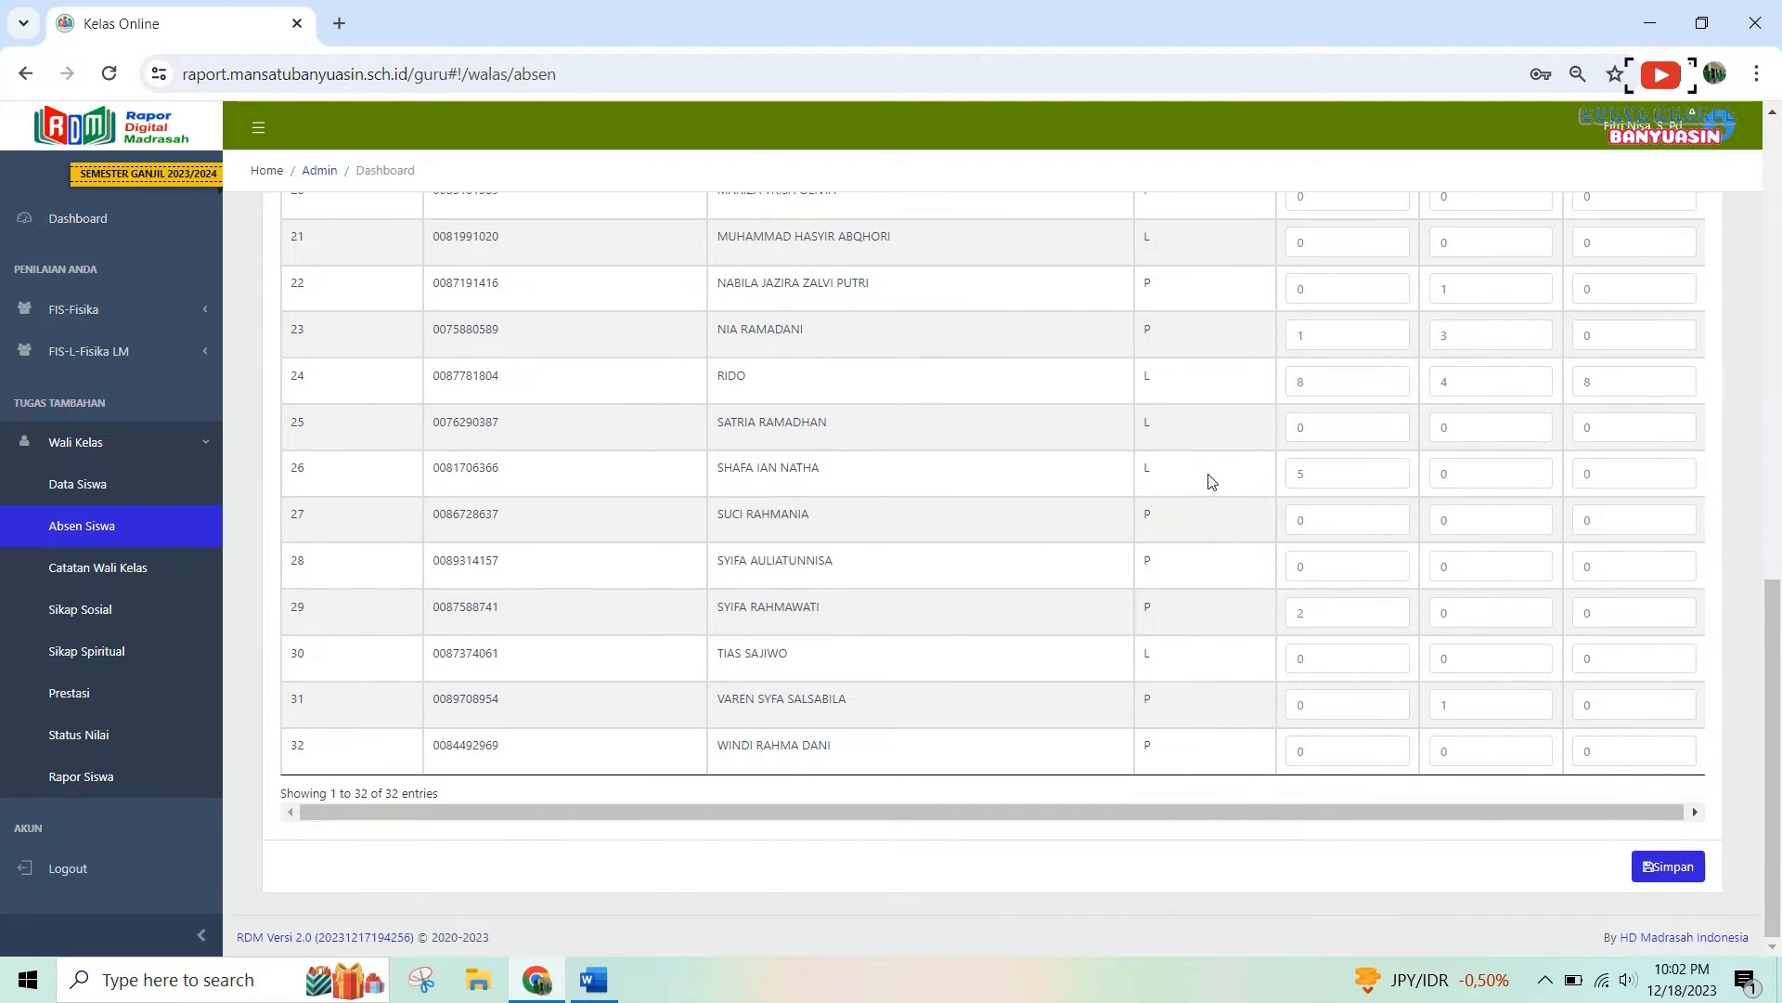
pyautogui.scroll(10, 1420, 473)
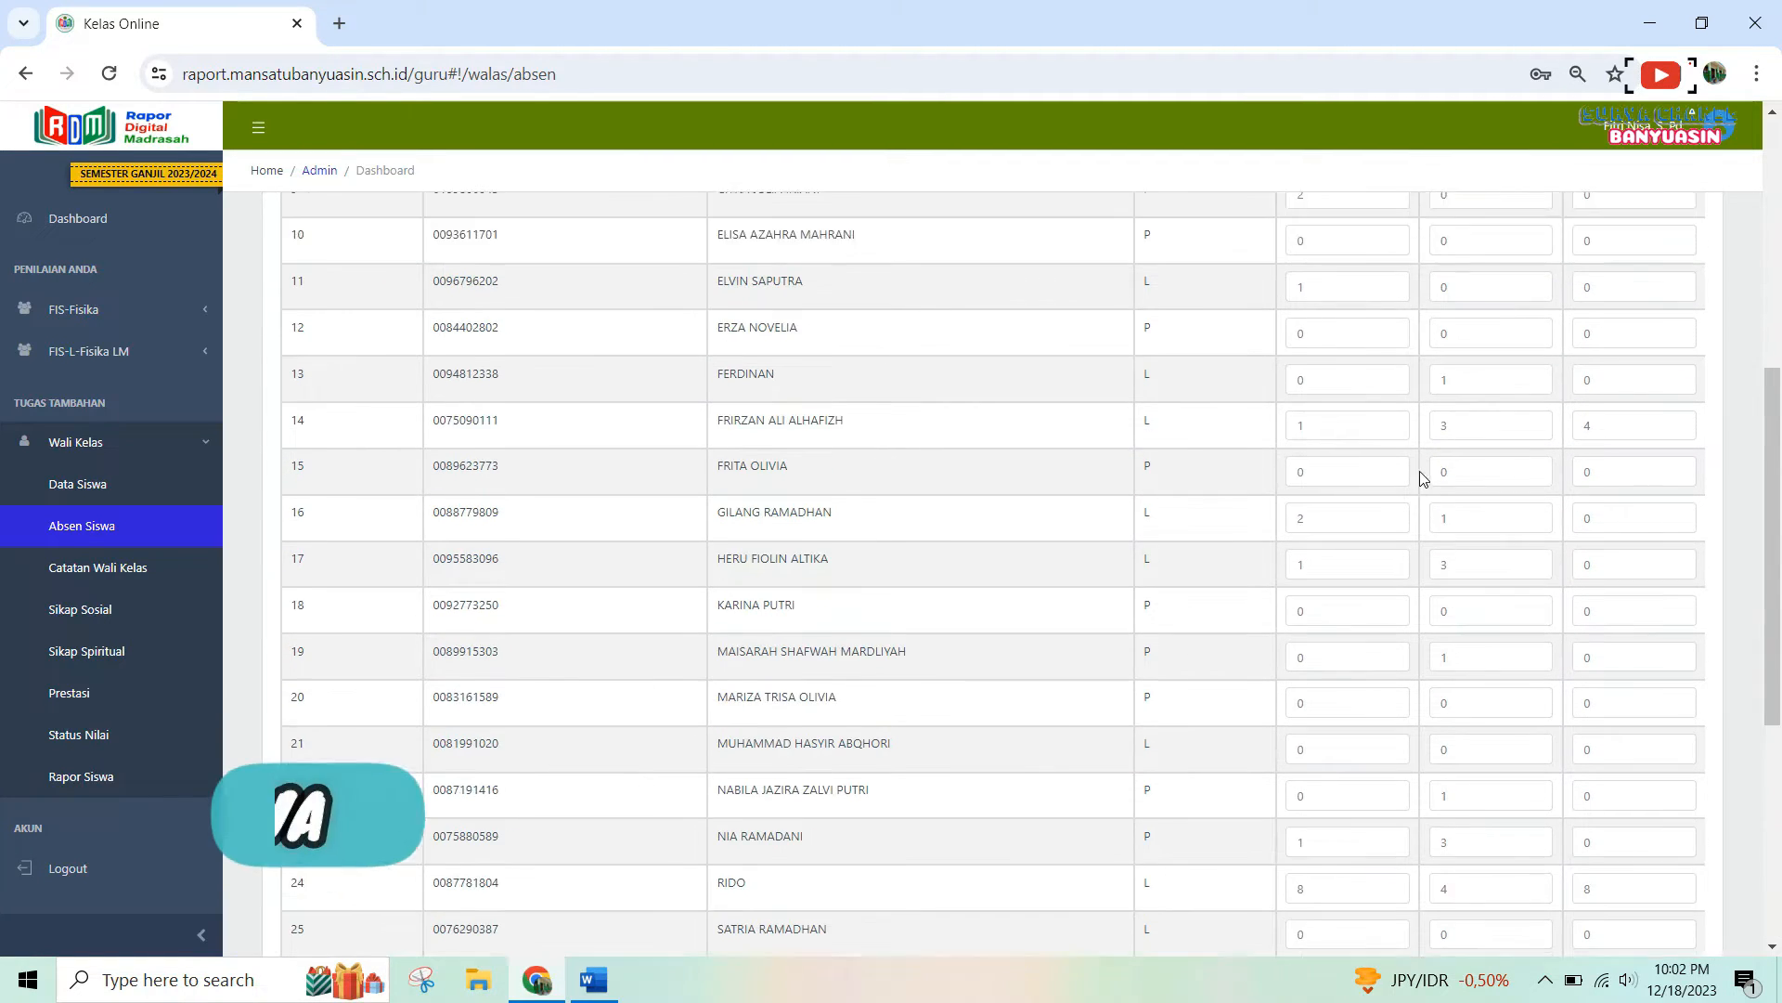
pyautogui.scroll(2, 1399, 457)
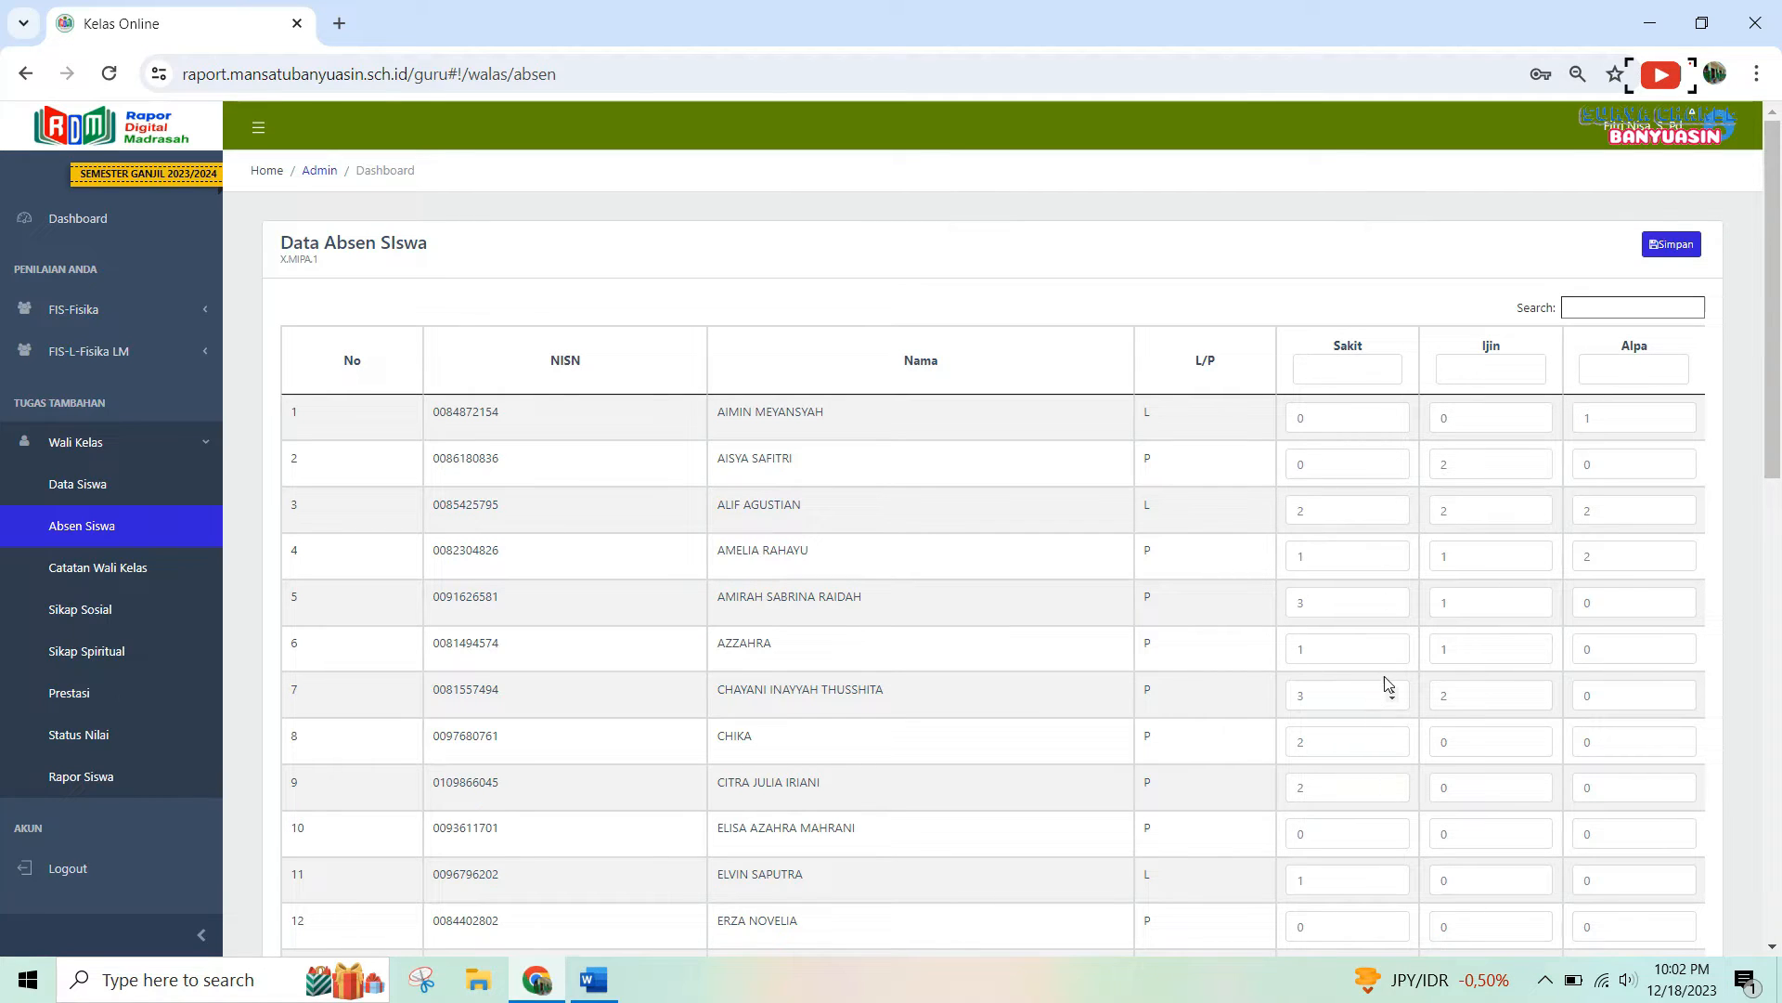
pyautogui.scroll(-12, 1419, 570)
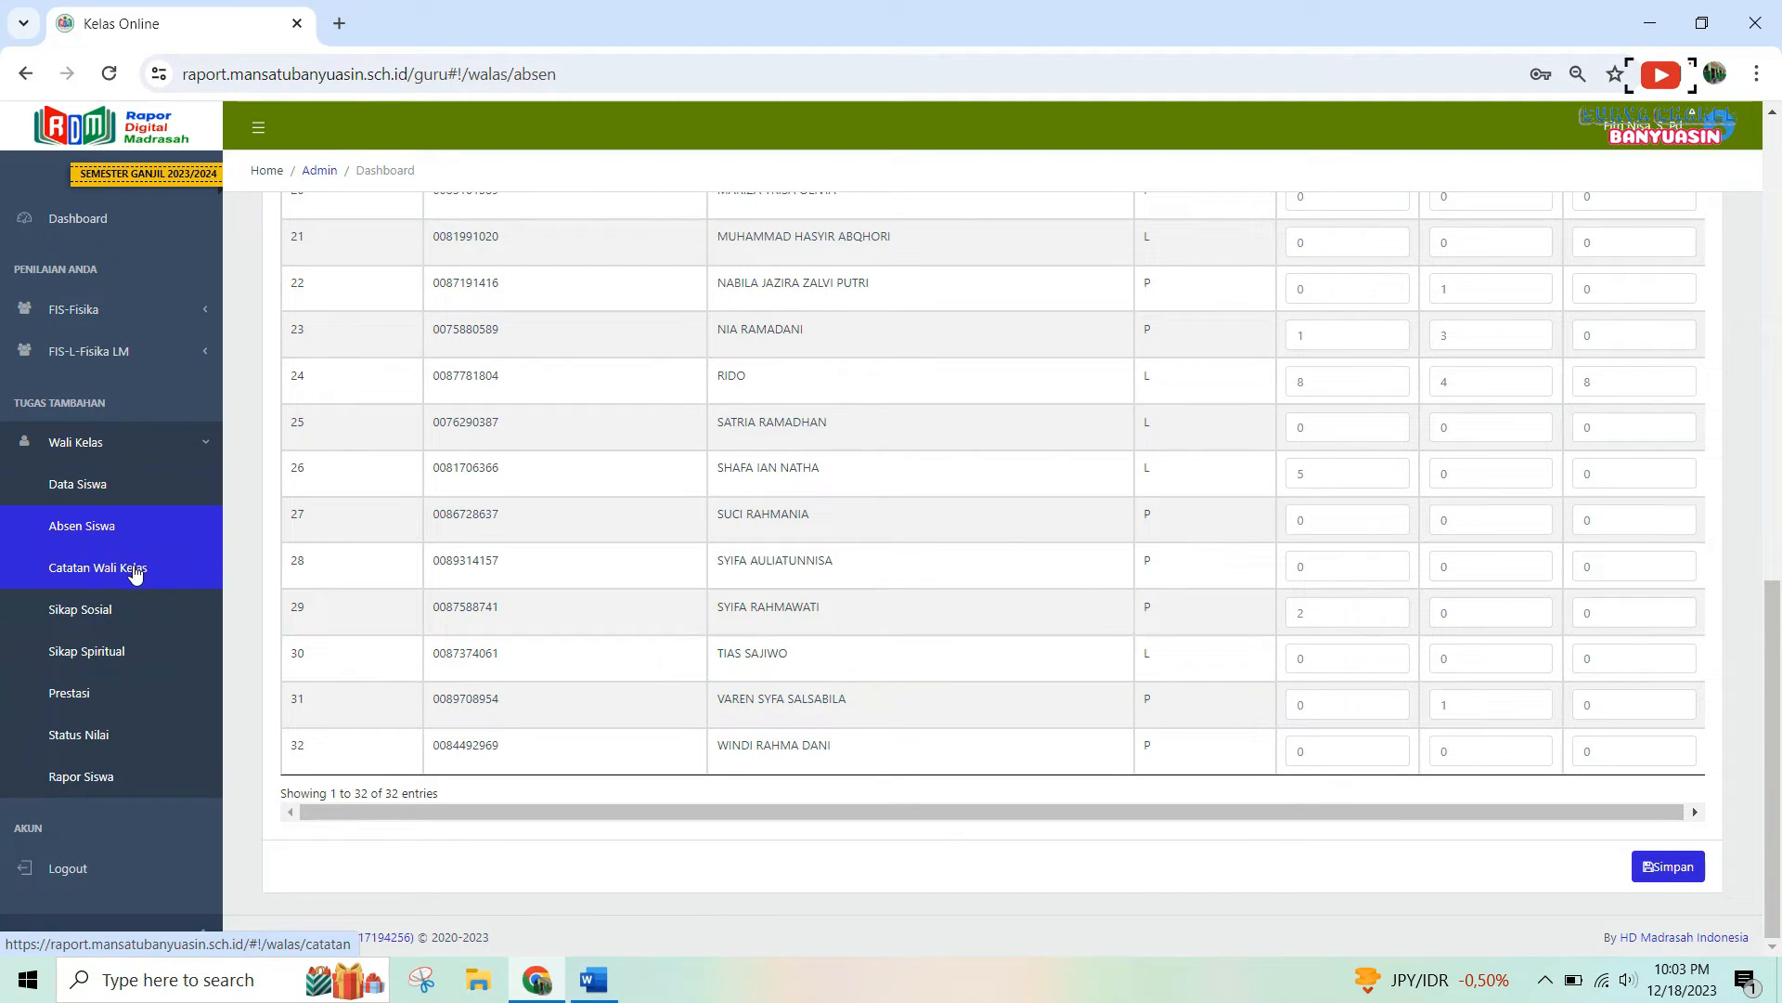
# Open Catatan Wali Kelas and review the homeroom teacher's notes for all students in the class.
pyautogui.click(89, 575)
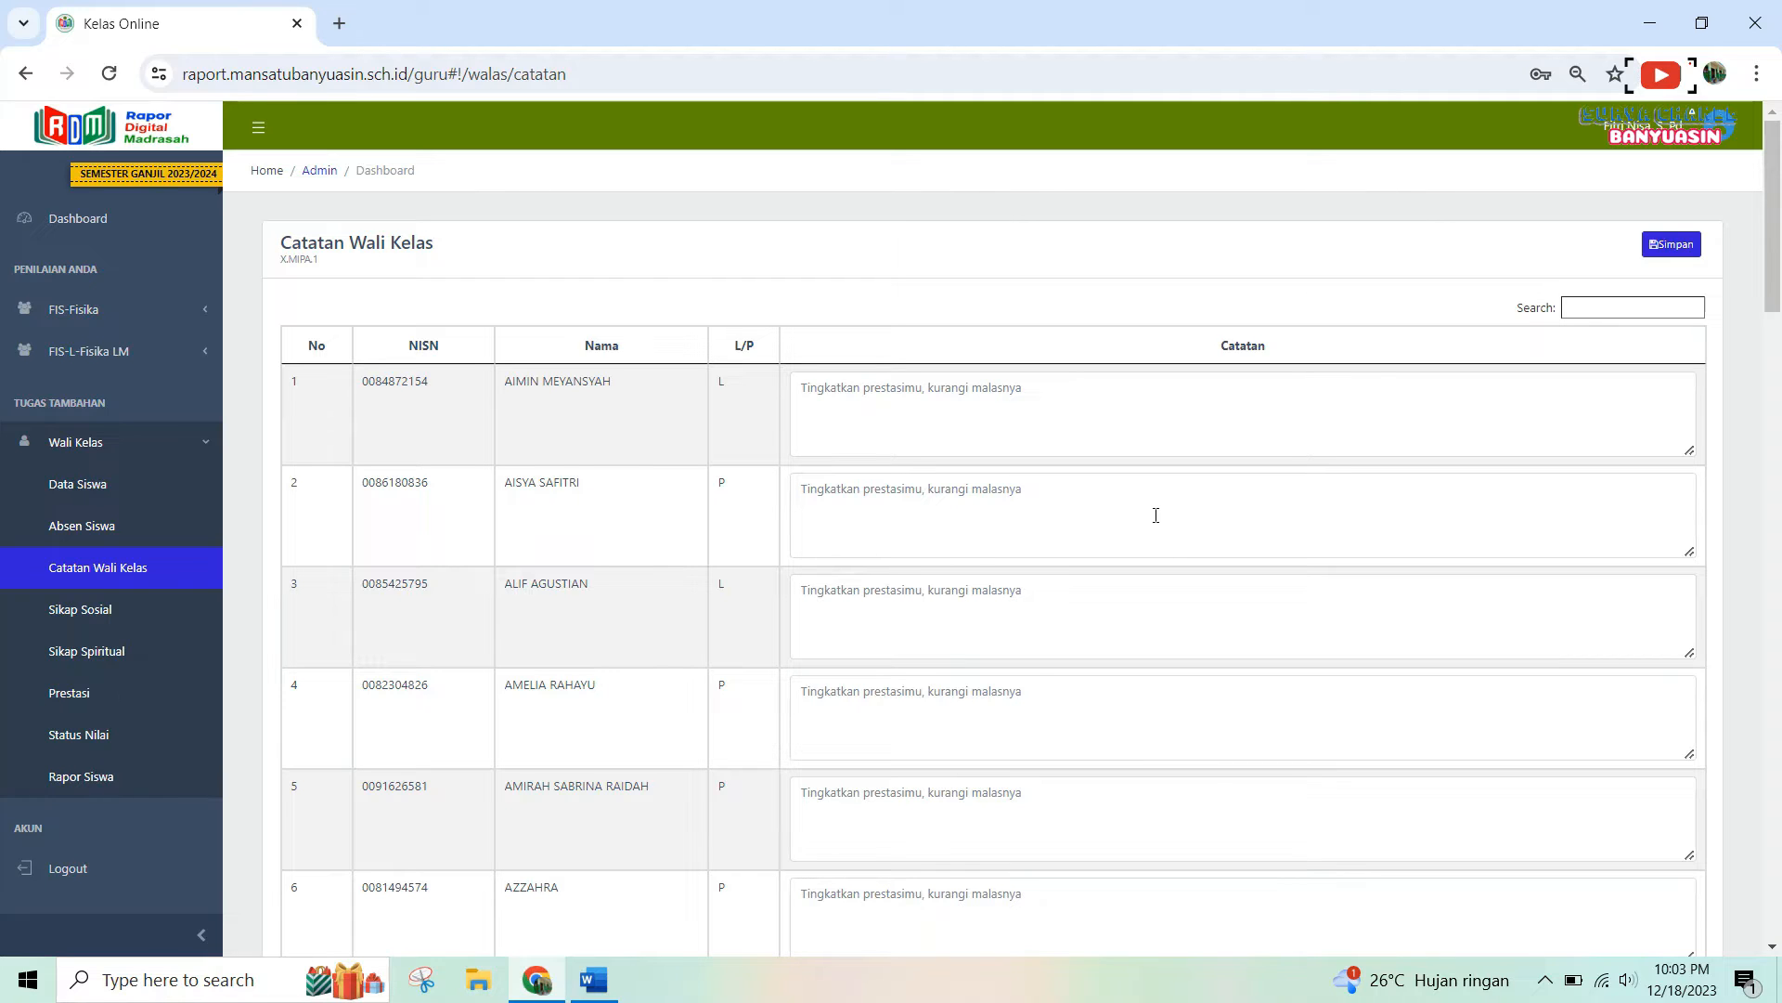
pyautogui.scroll(-6, 1080, 489)
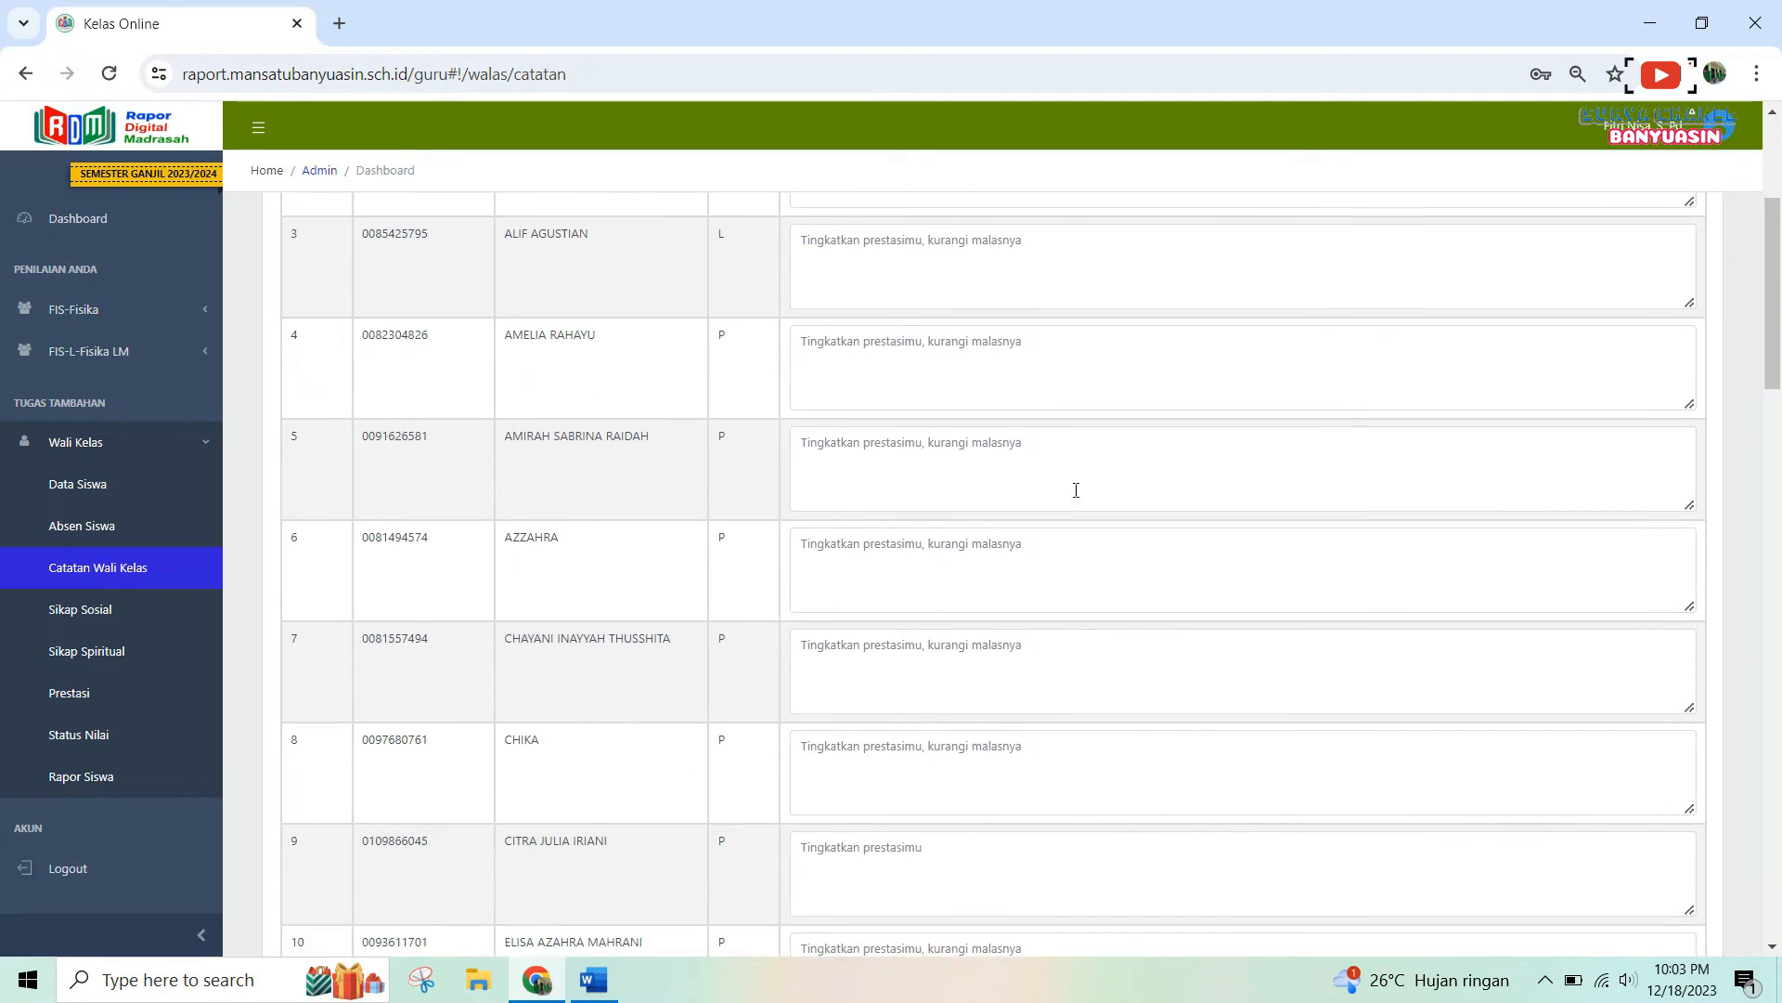
pyautogui.scroll(6, 1072, 497)
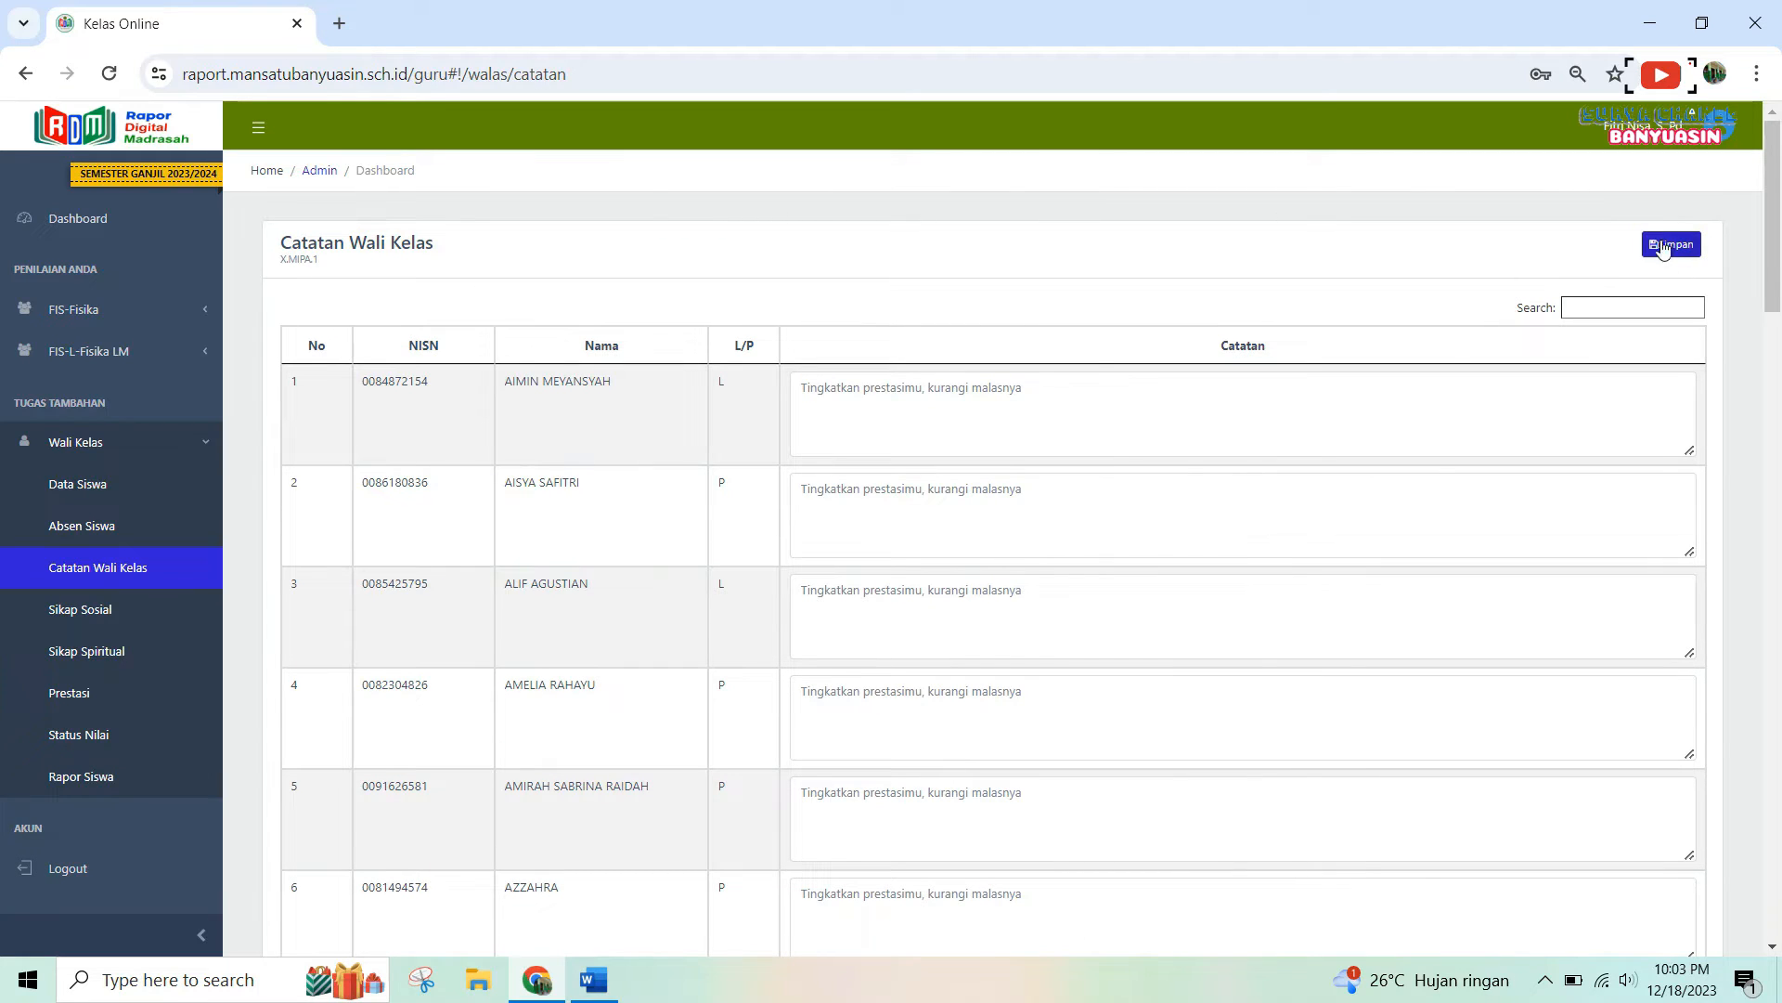
pyautogui.scroll(-20, 1591, 390)
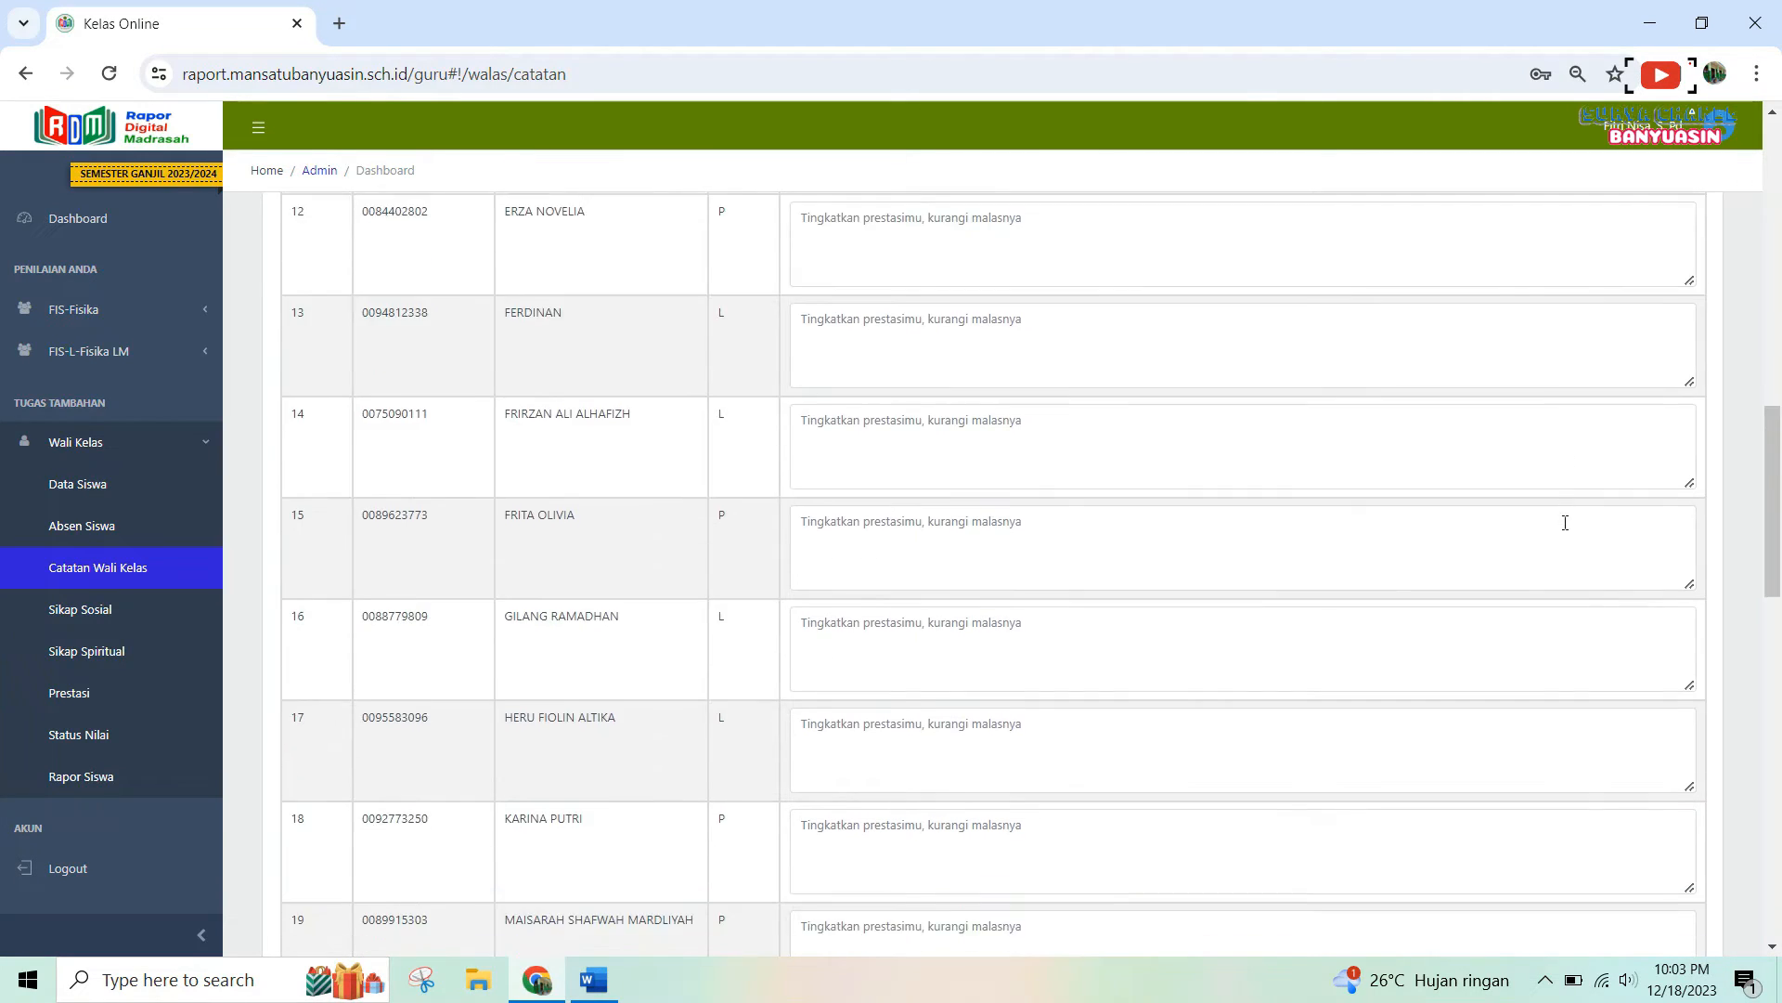
pyautogui.scroll(-10, 1581, 579)
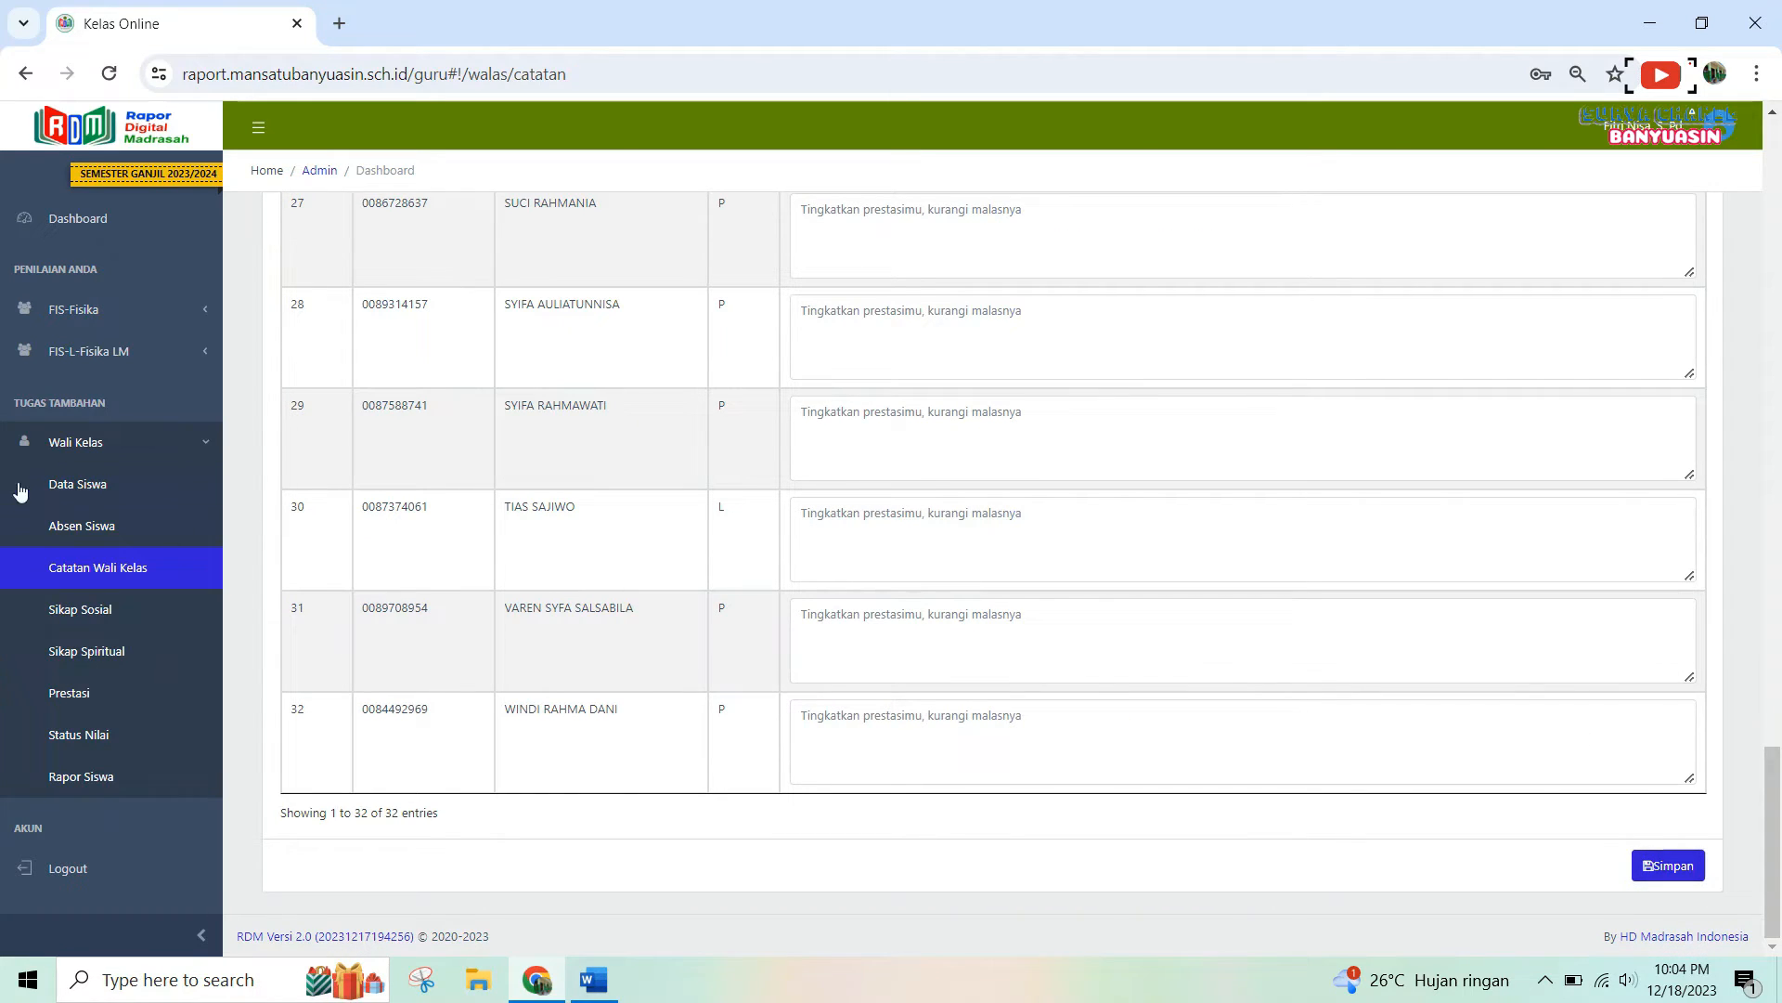
# Open Sikap Sosial, inspect and close the grade upload dialog, and review the students' Kesantunan grades.
pyautogui.click(93, 615)
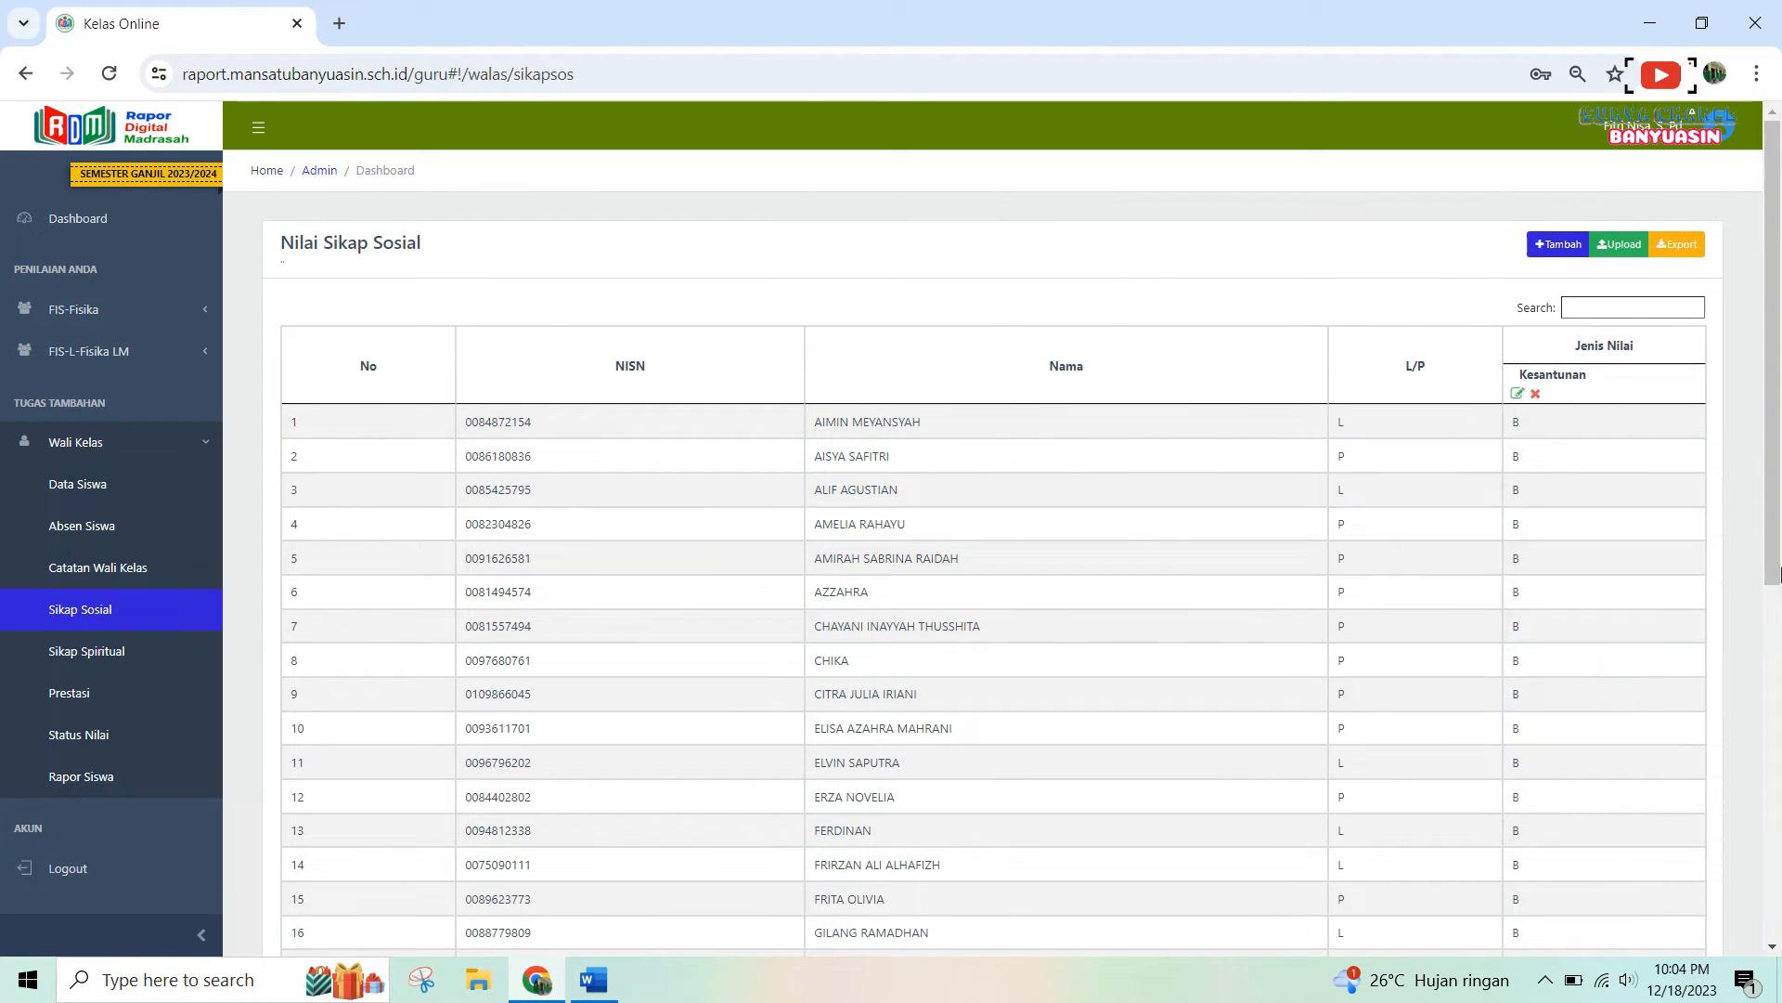
pyautogui.click(1628, 248)
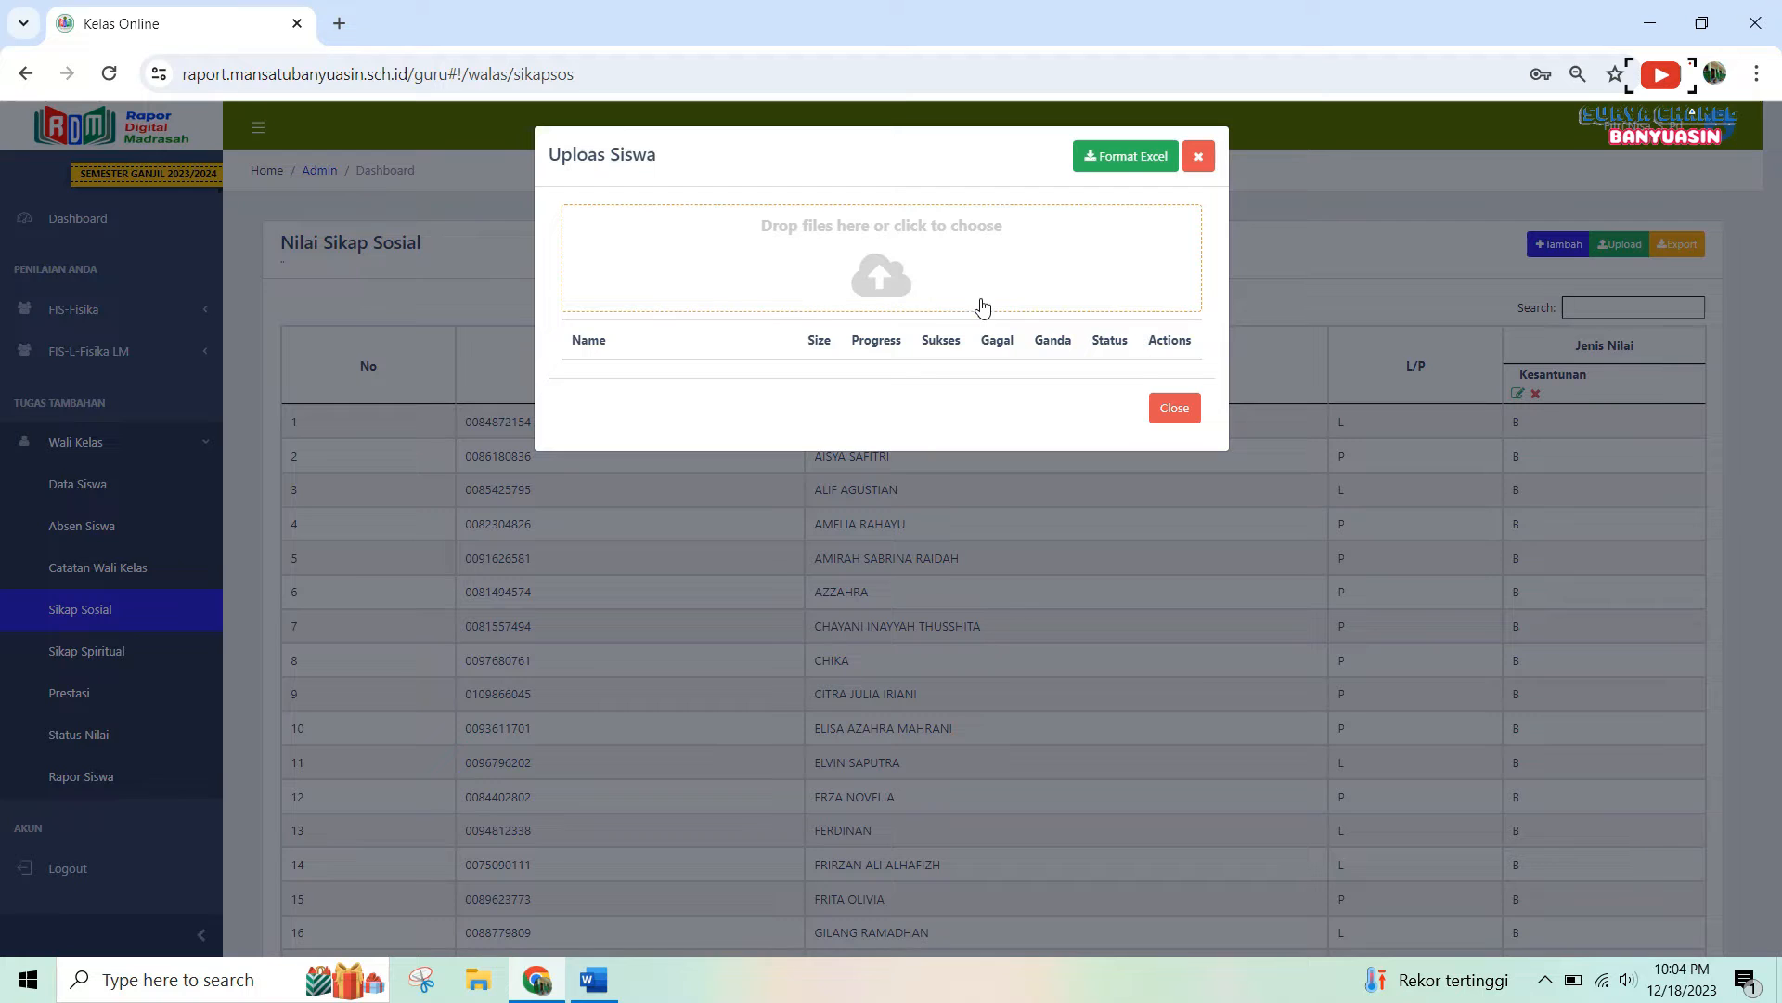
pyautogui.click(1174, 409)
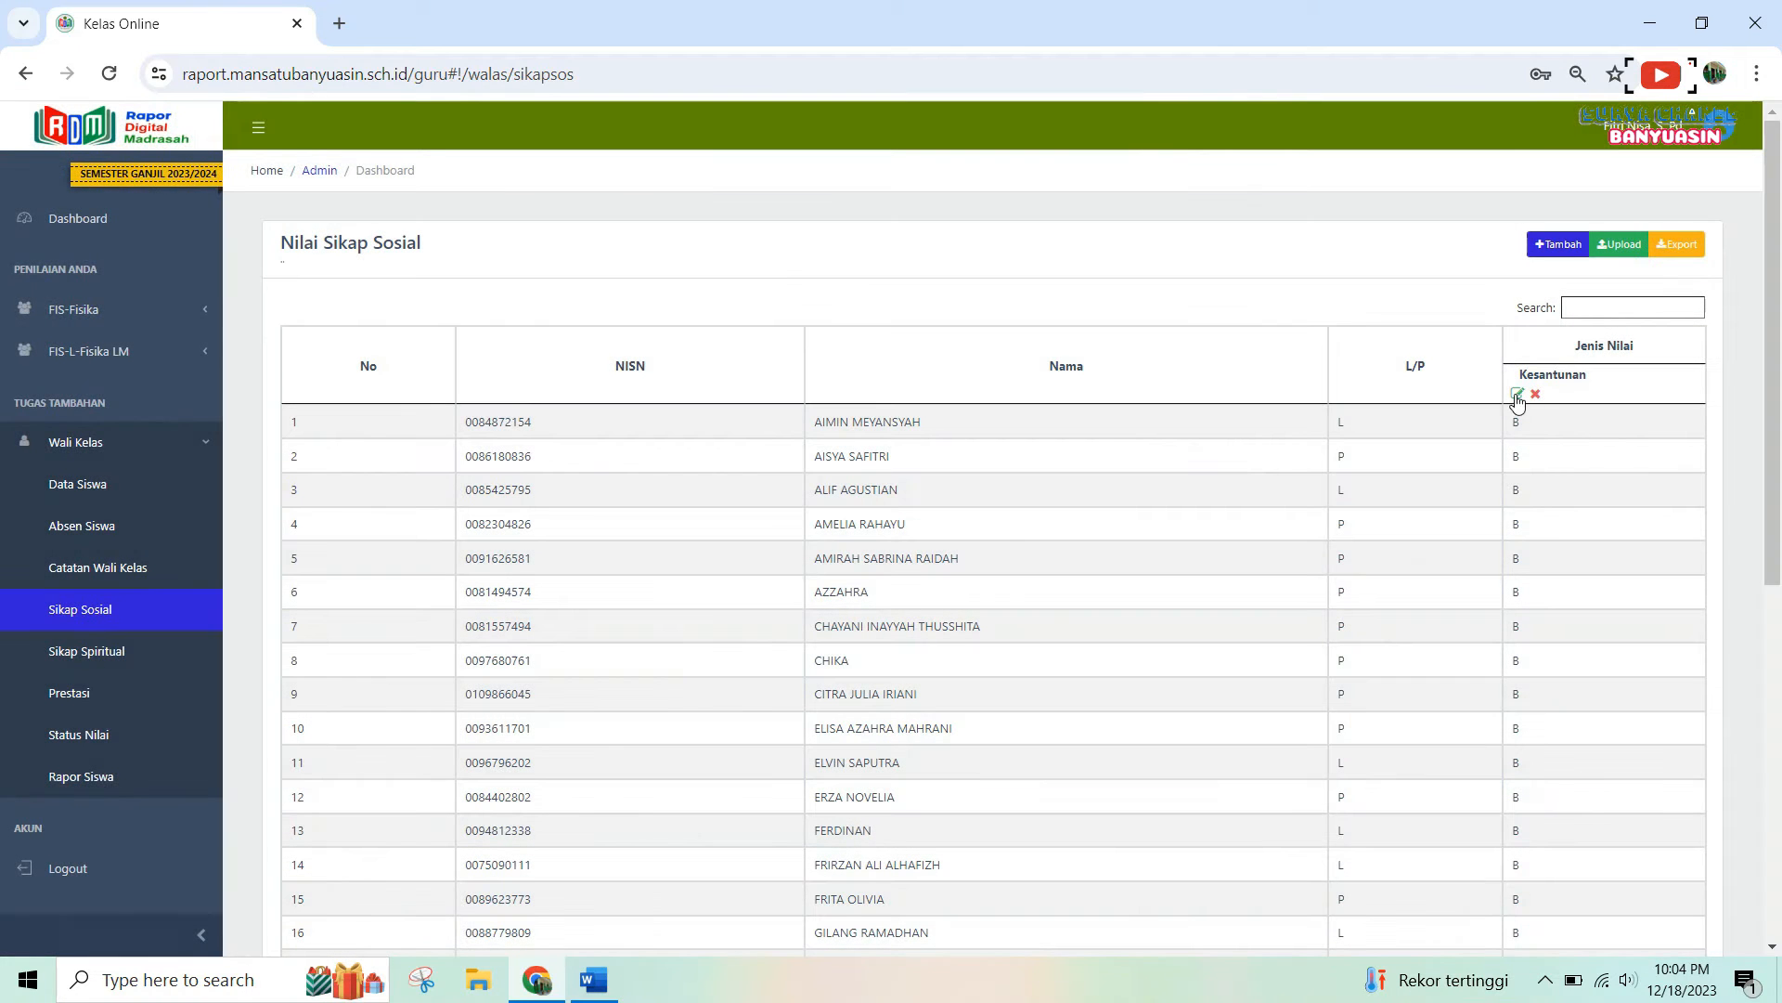
pyautogui.scroll(-5, 1523, 477)
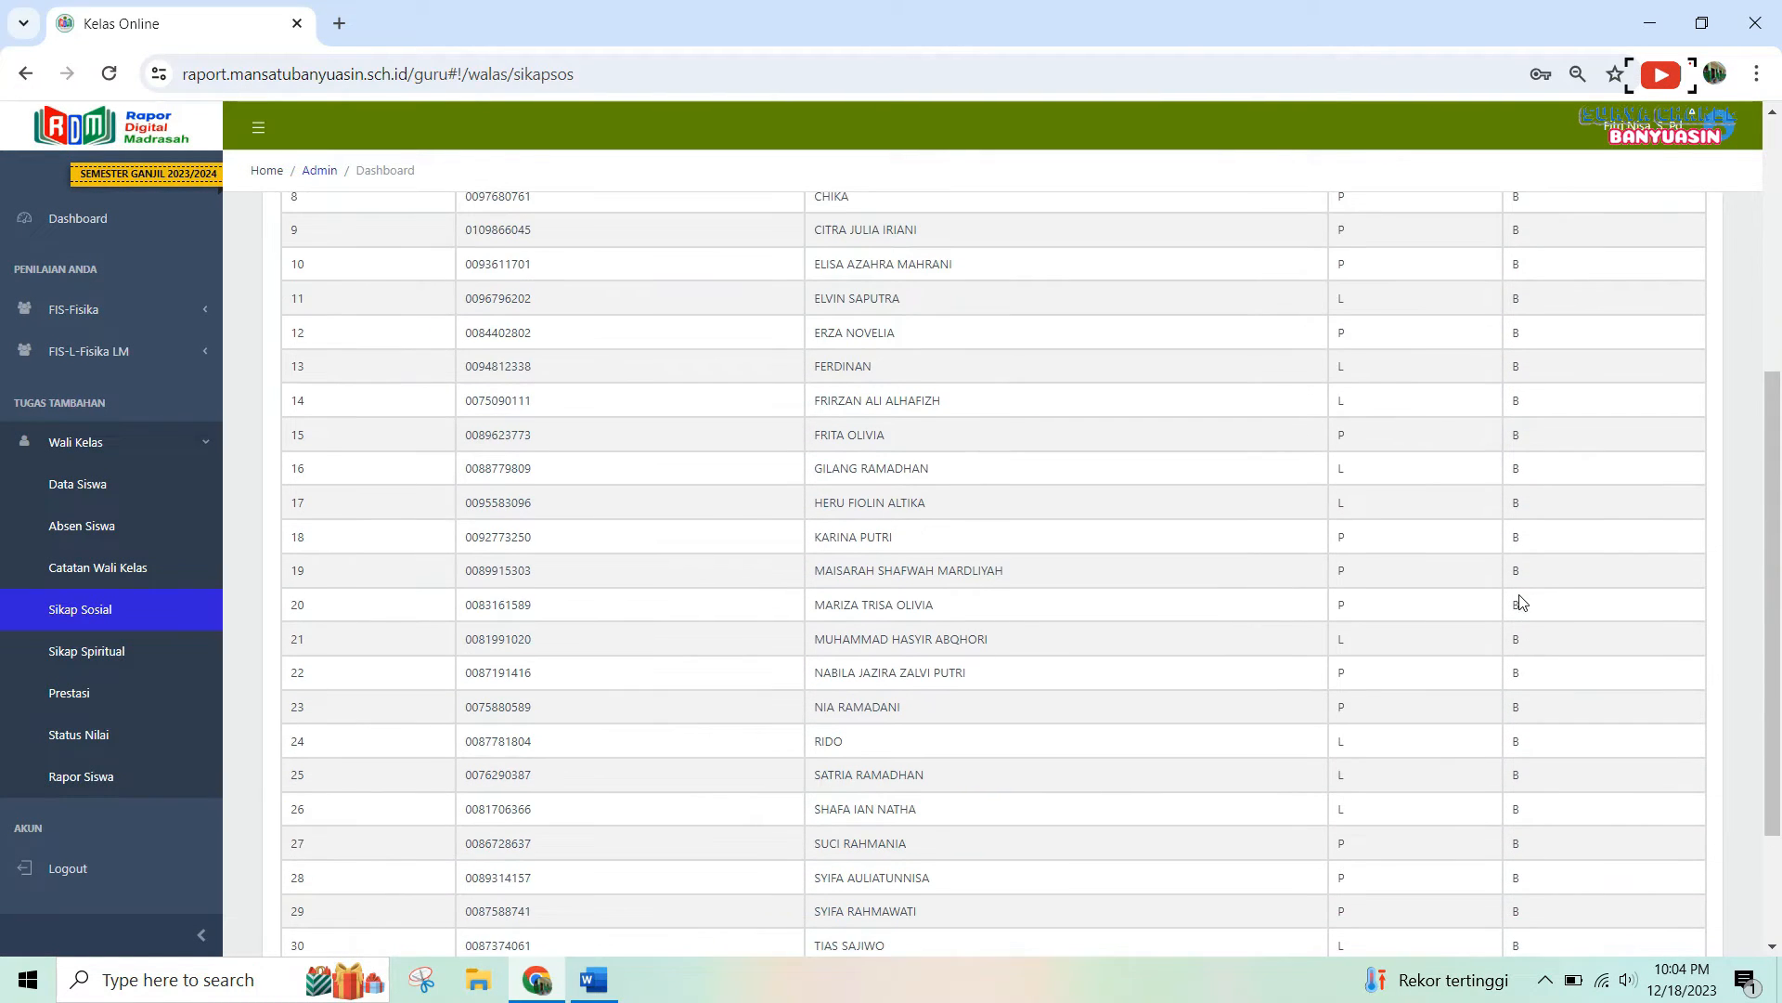
pyautogui.scroll(-2, 1521, 613)
pyautogui.scroll(7, 1526, 594)
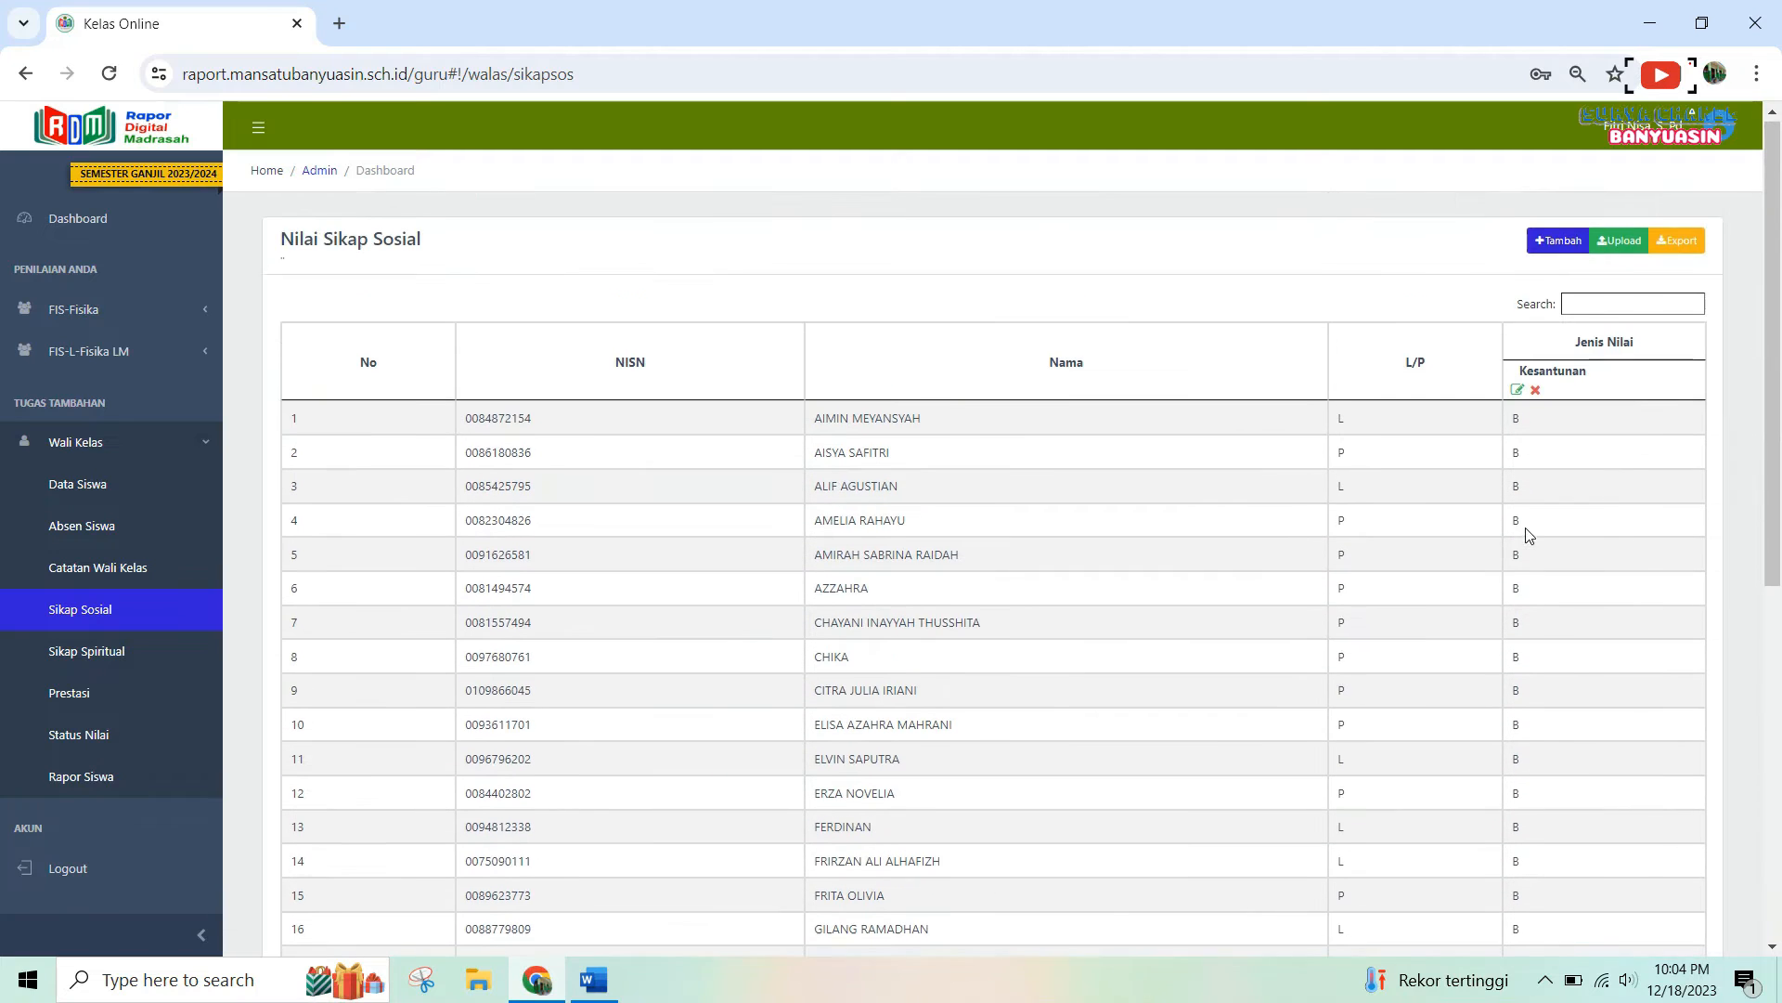
# Open Sikap Spiritual, view the grade options for the first student in the Tambah Nilai form, and close the form.
pyautogui.click(120, 660)
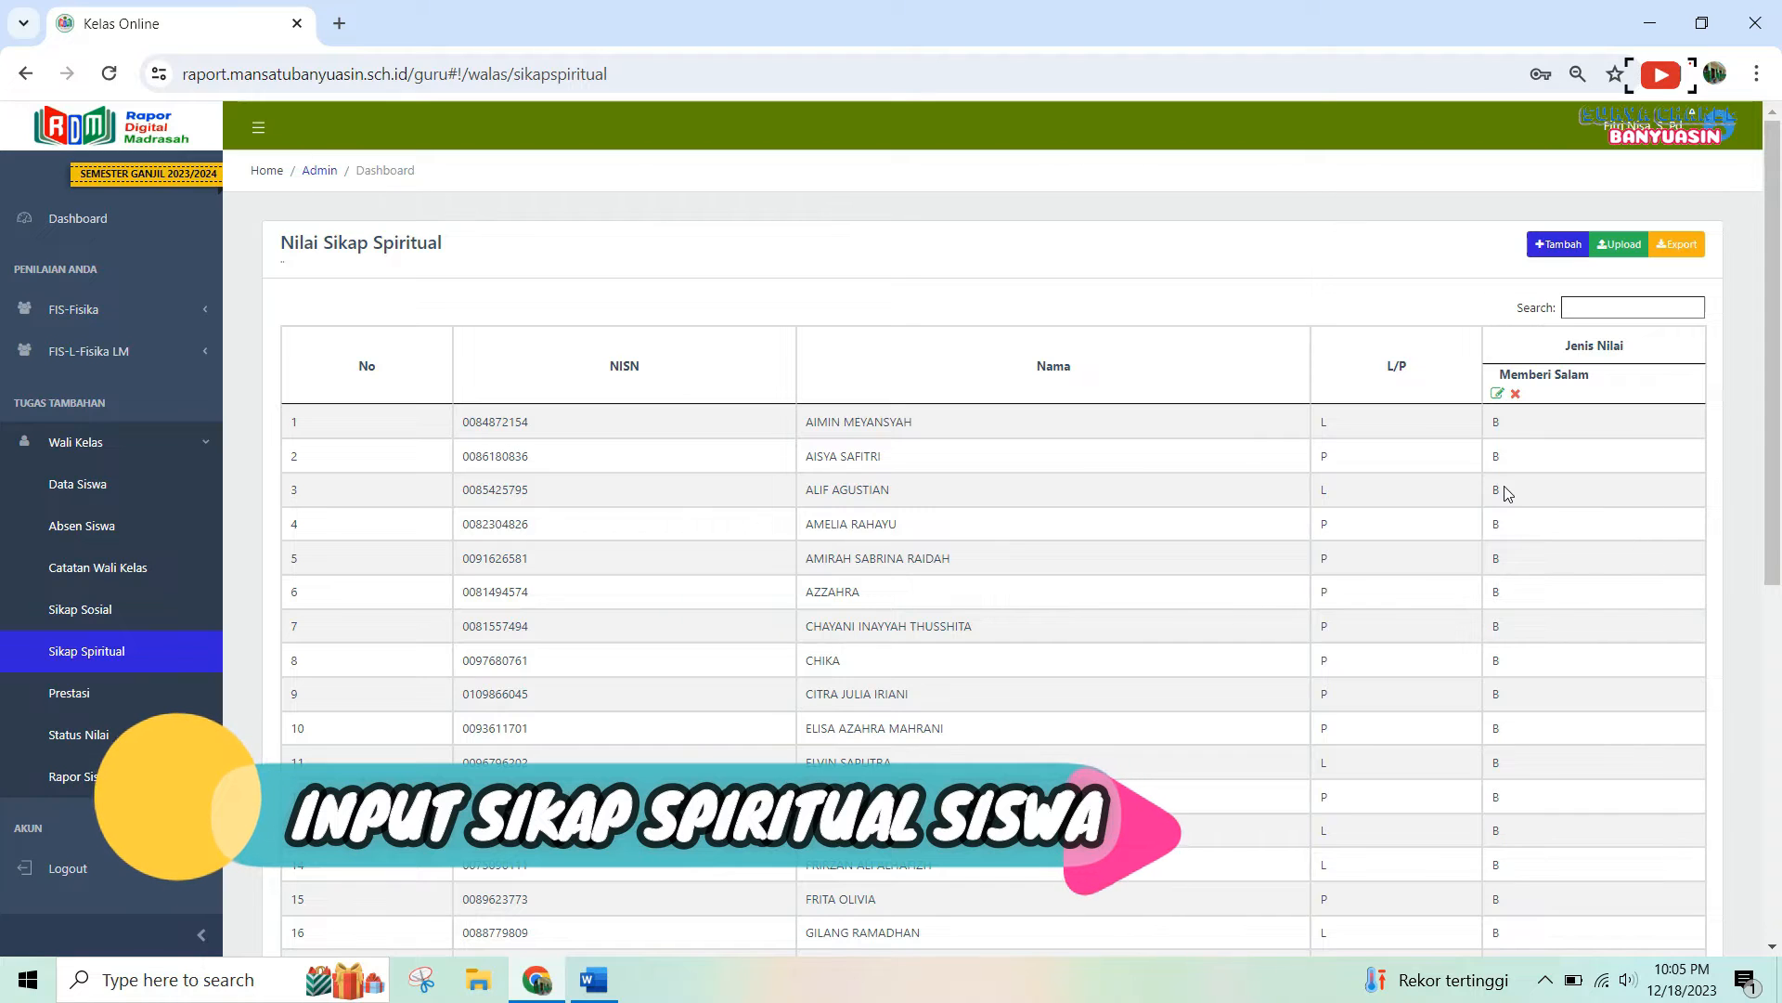
pyautogui.scroll(-1, 1722, 218)
pyautogui.scroll(1, 1722, 218)
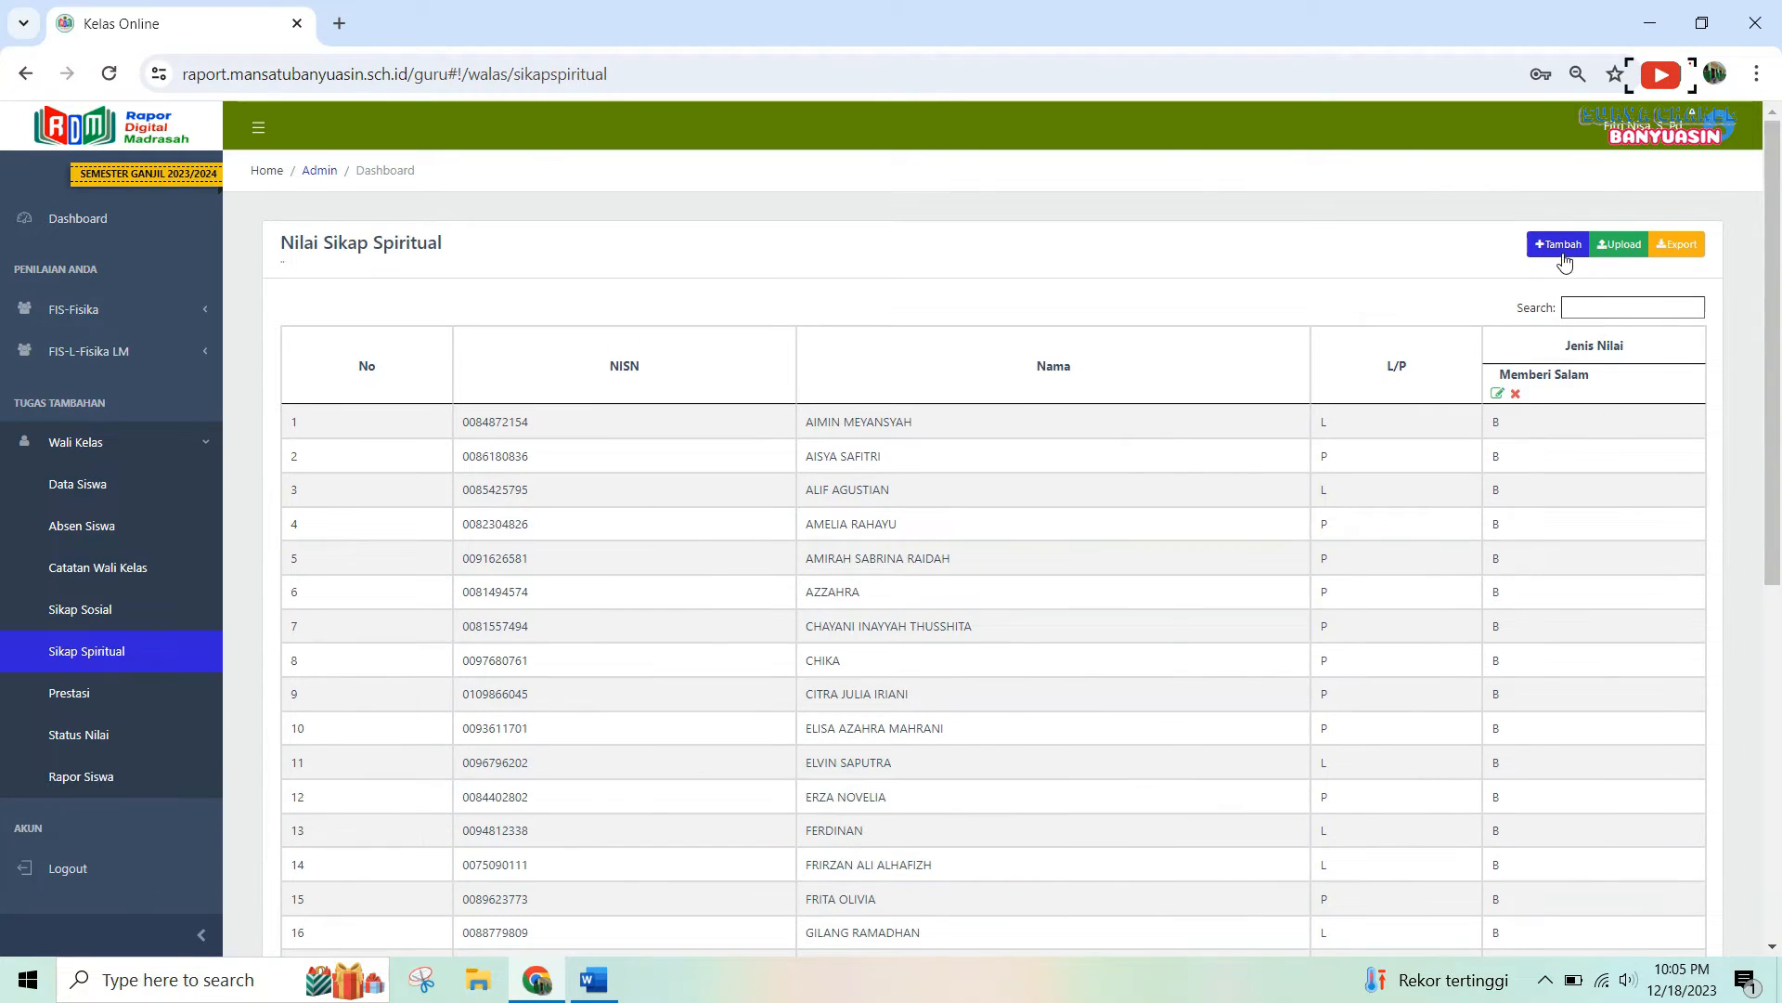
pyautogui.click(1559, 246)
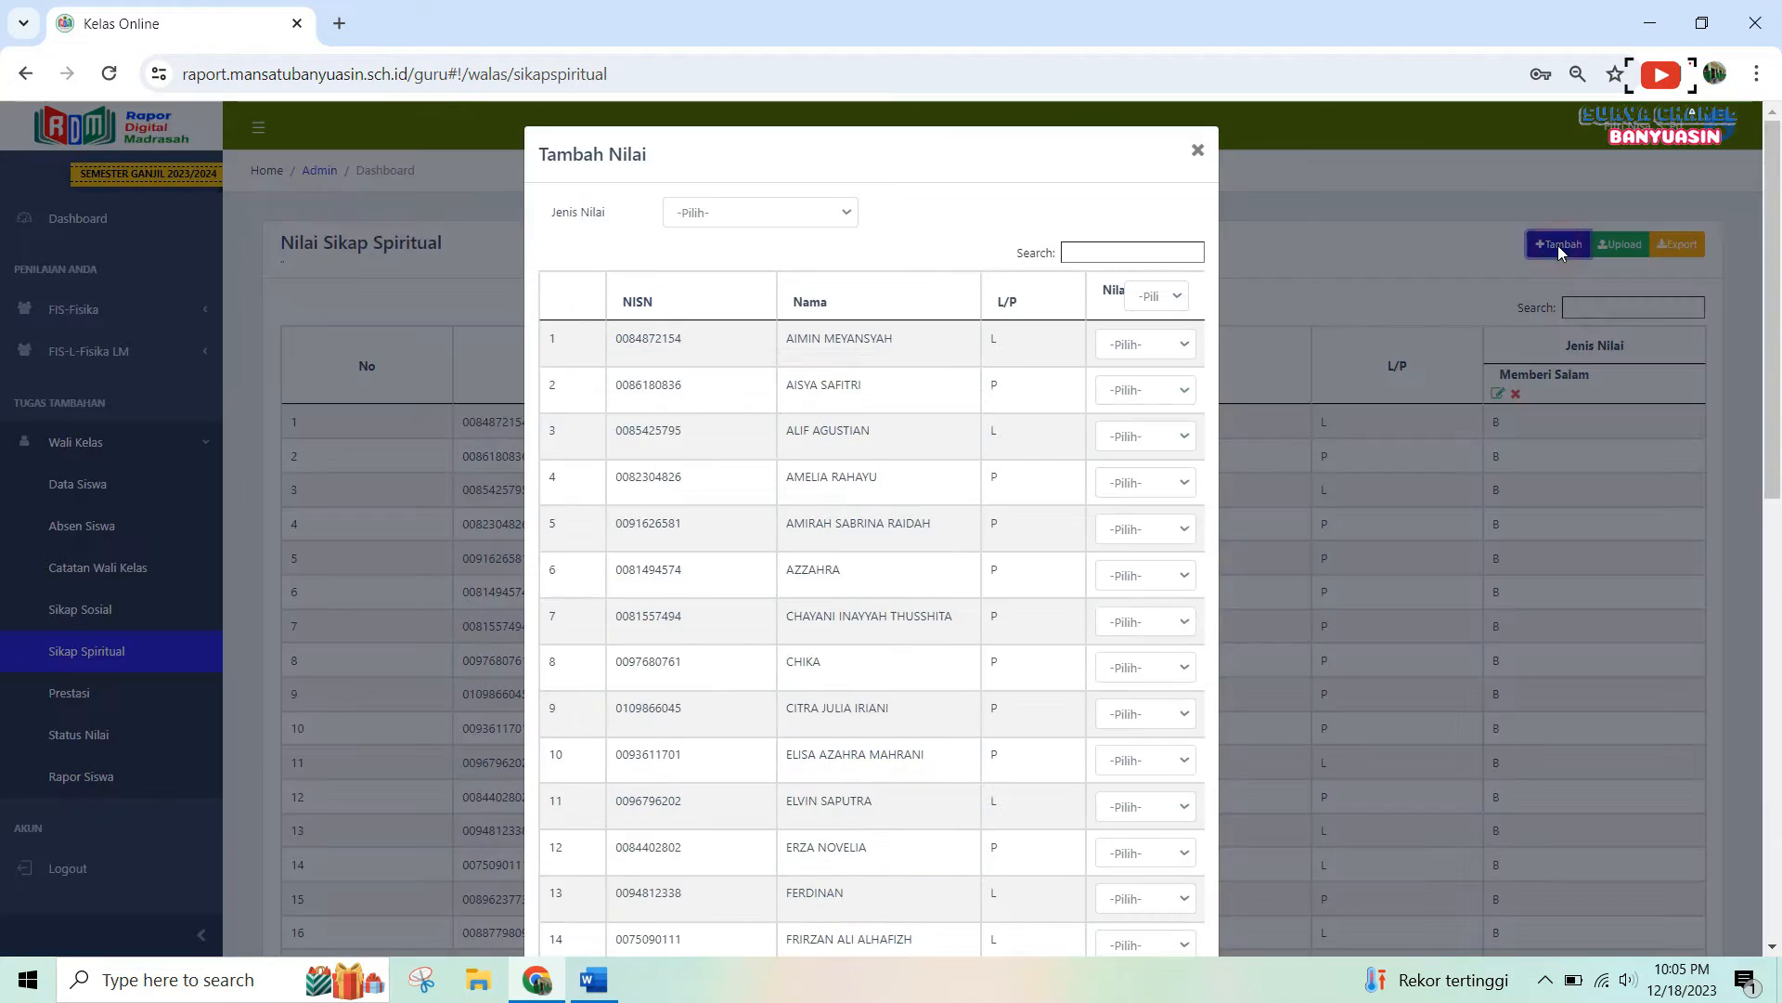
pyautogui.click(1186, 348)
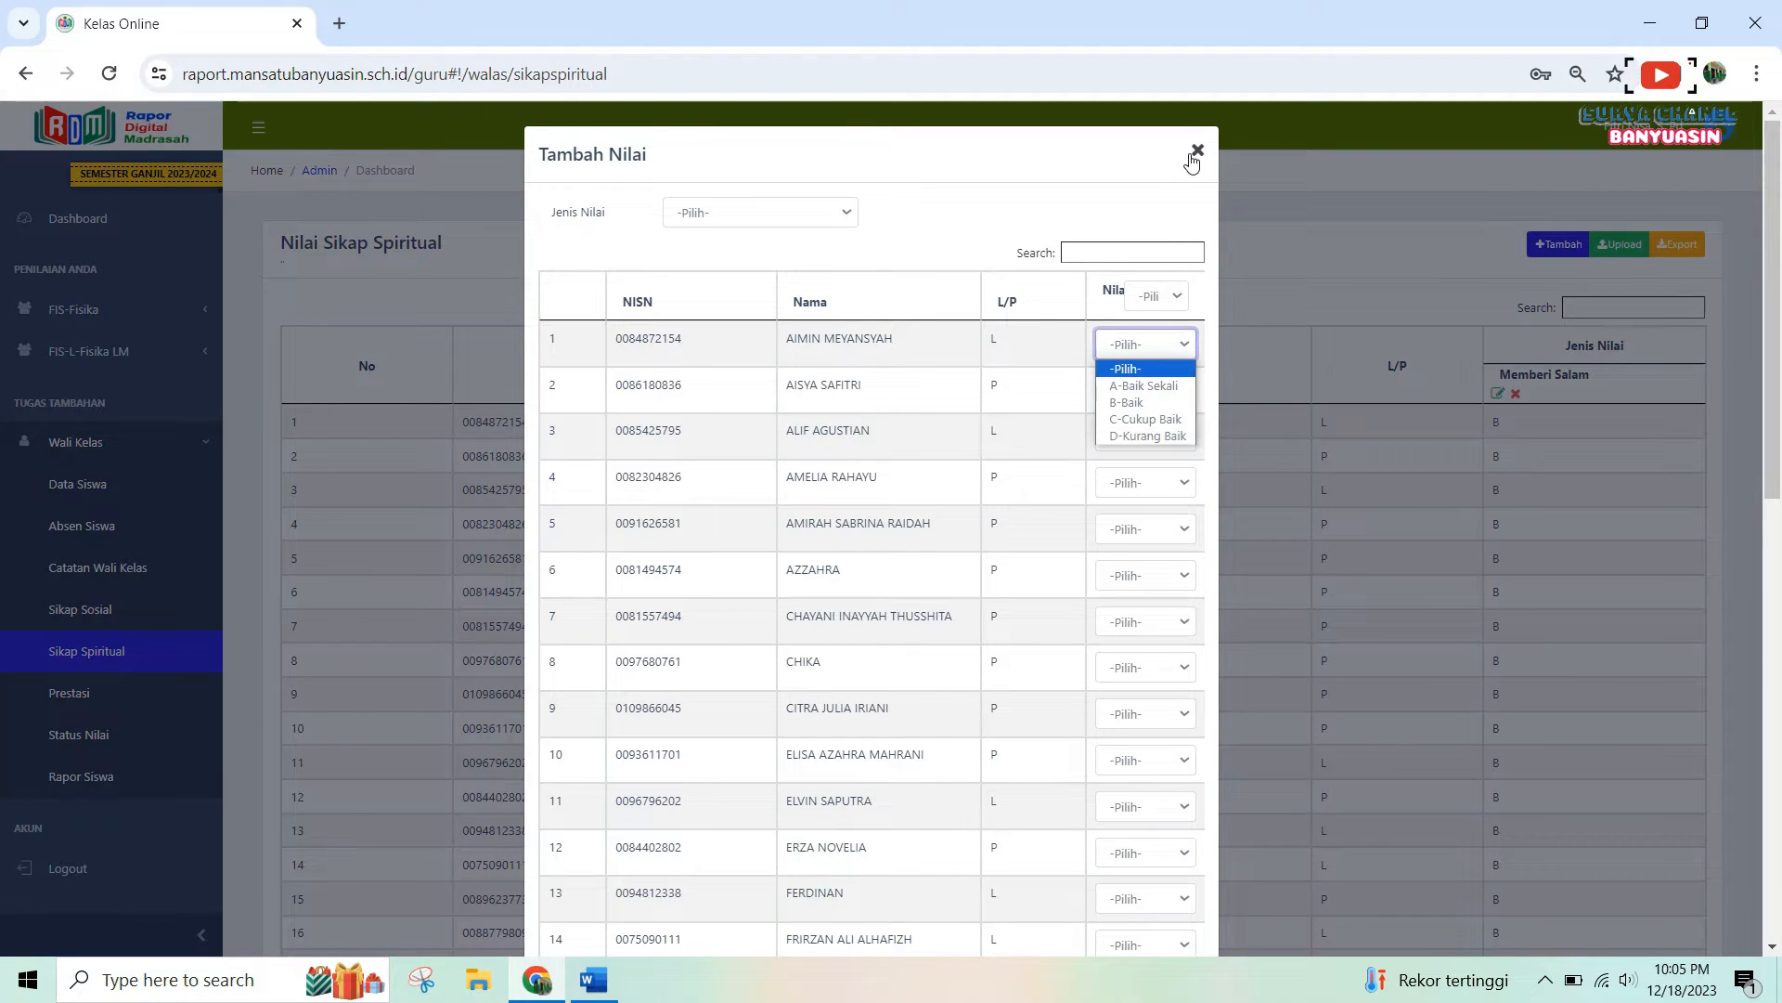
pyautogui.click(1195, 151)
# Inspect the file upload dialog for the Sikap Spiritual grades and close it without uploading anything.
pyautogui.click(1608, 248)
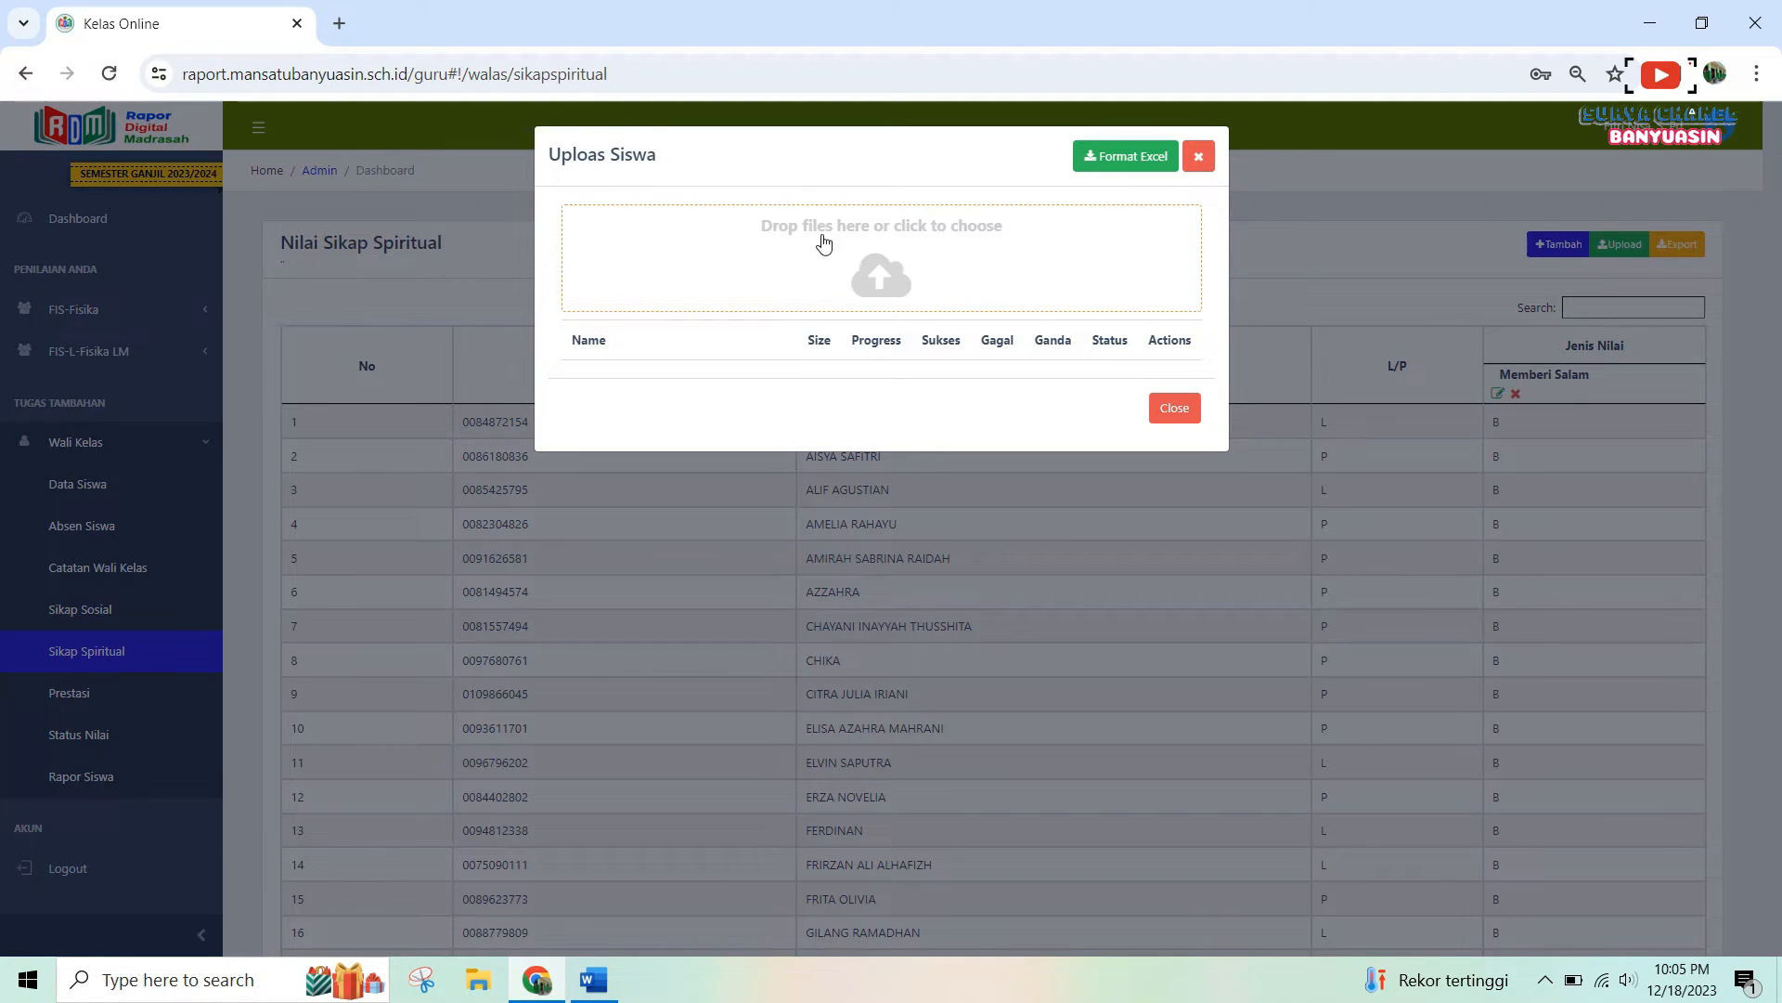
pyautogui.click(1175, 409)
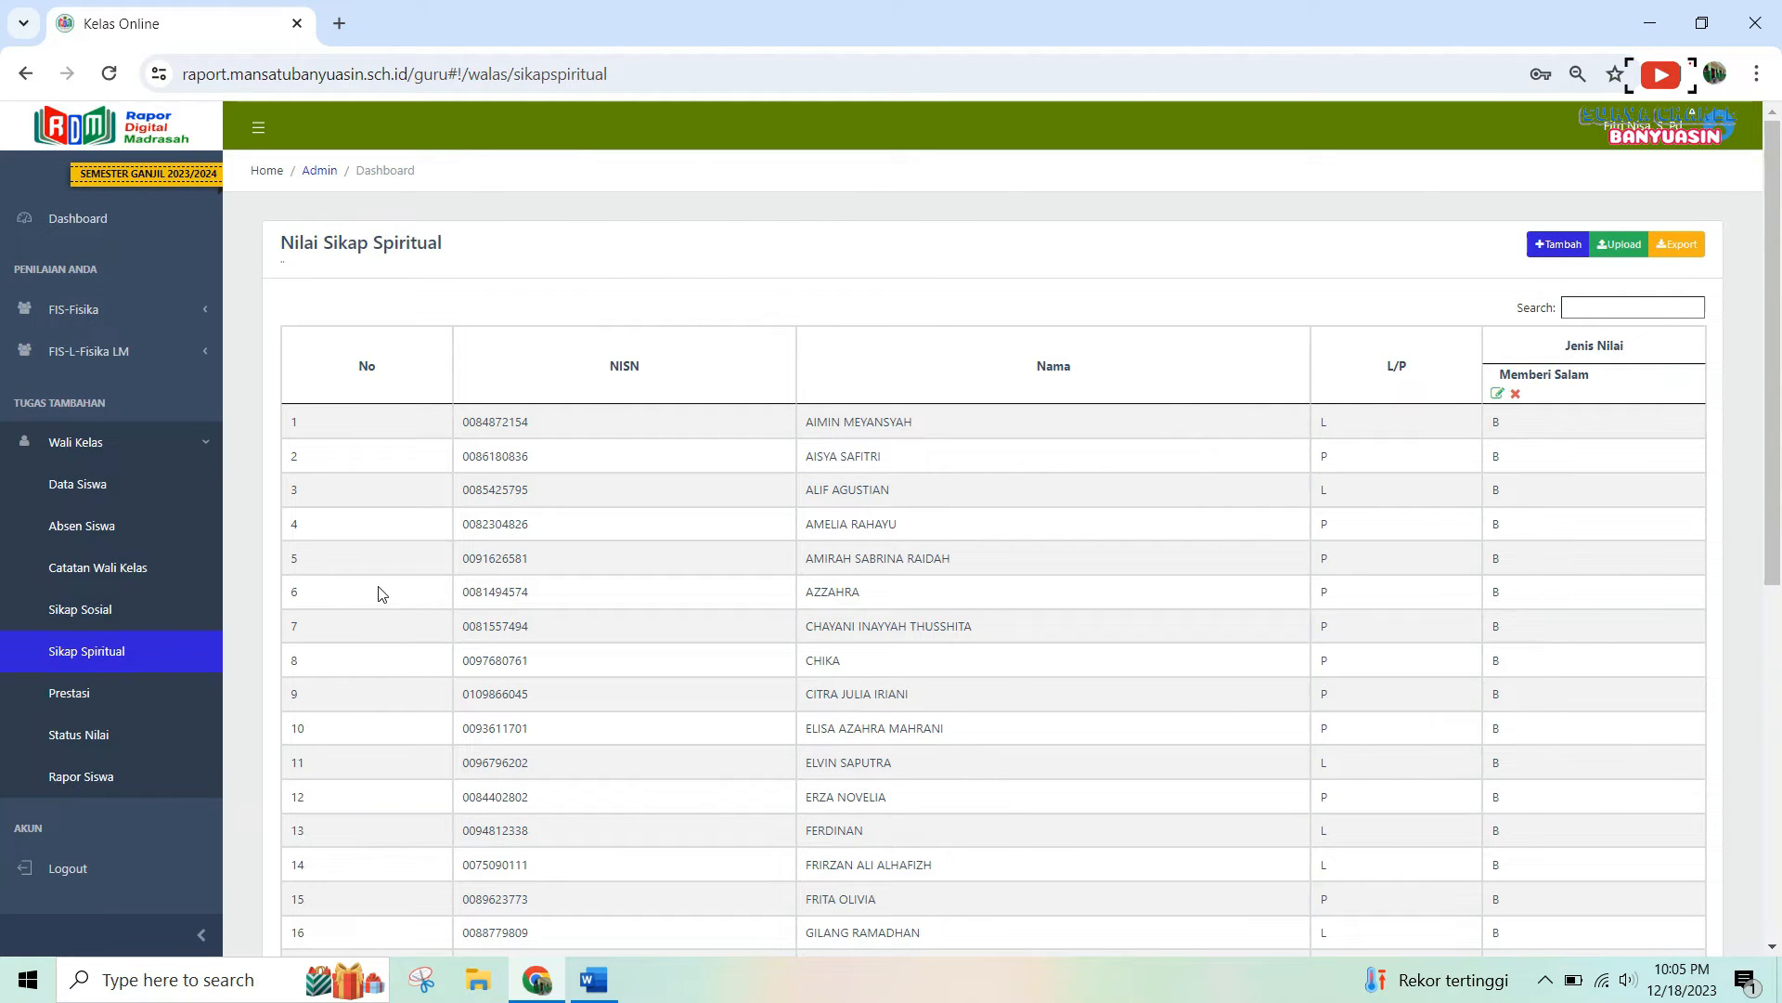
pyautogui.scroll(-1, 376, 594)
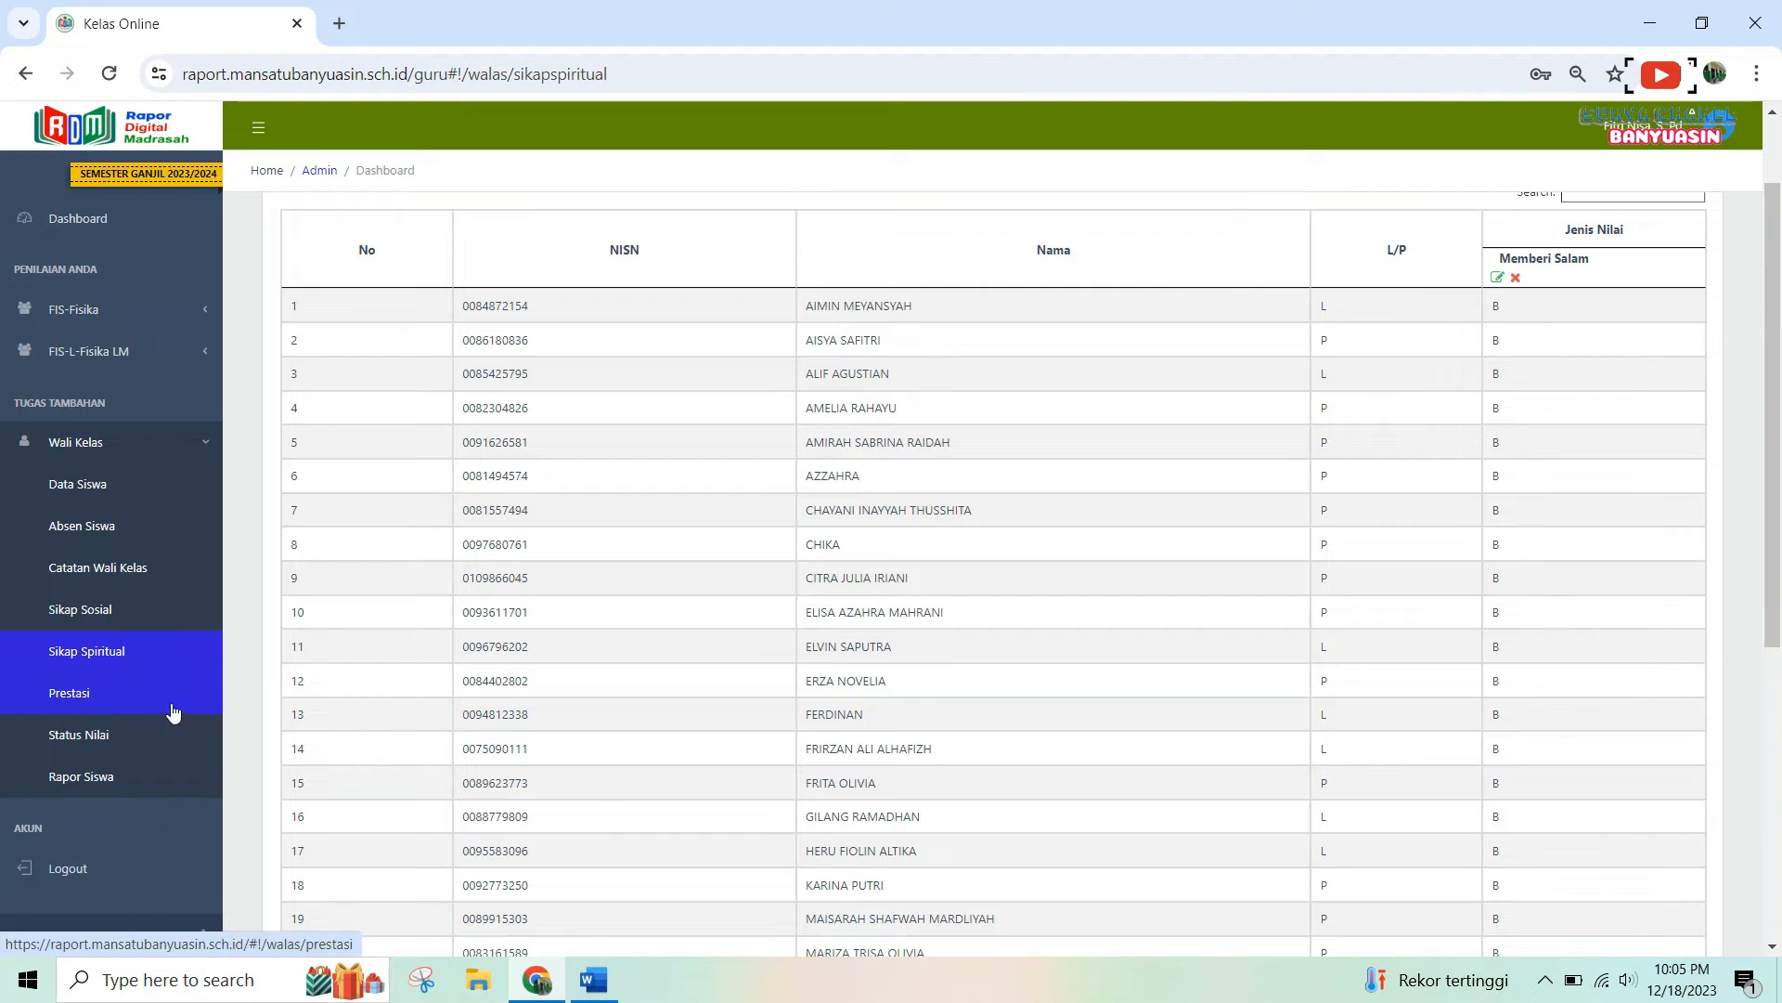
# Open the Prestasi page and review which students have an achievement entry.
pyautogui.click(78, 708)
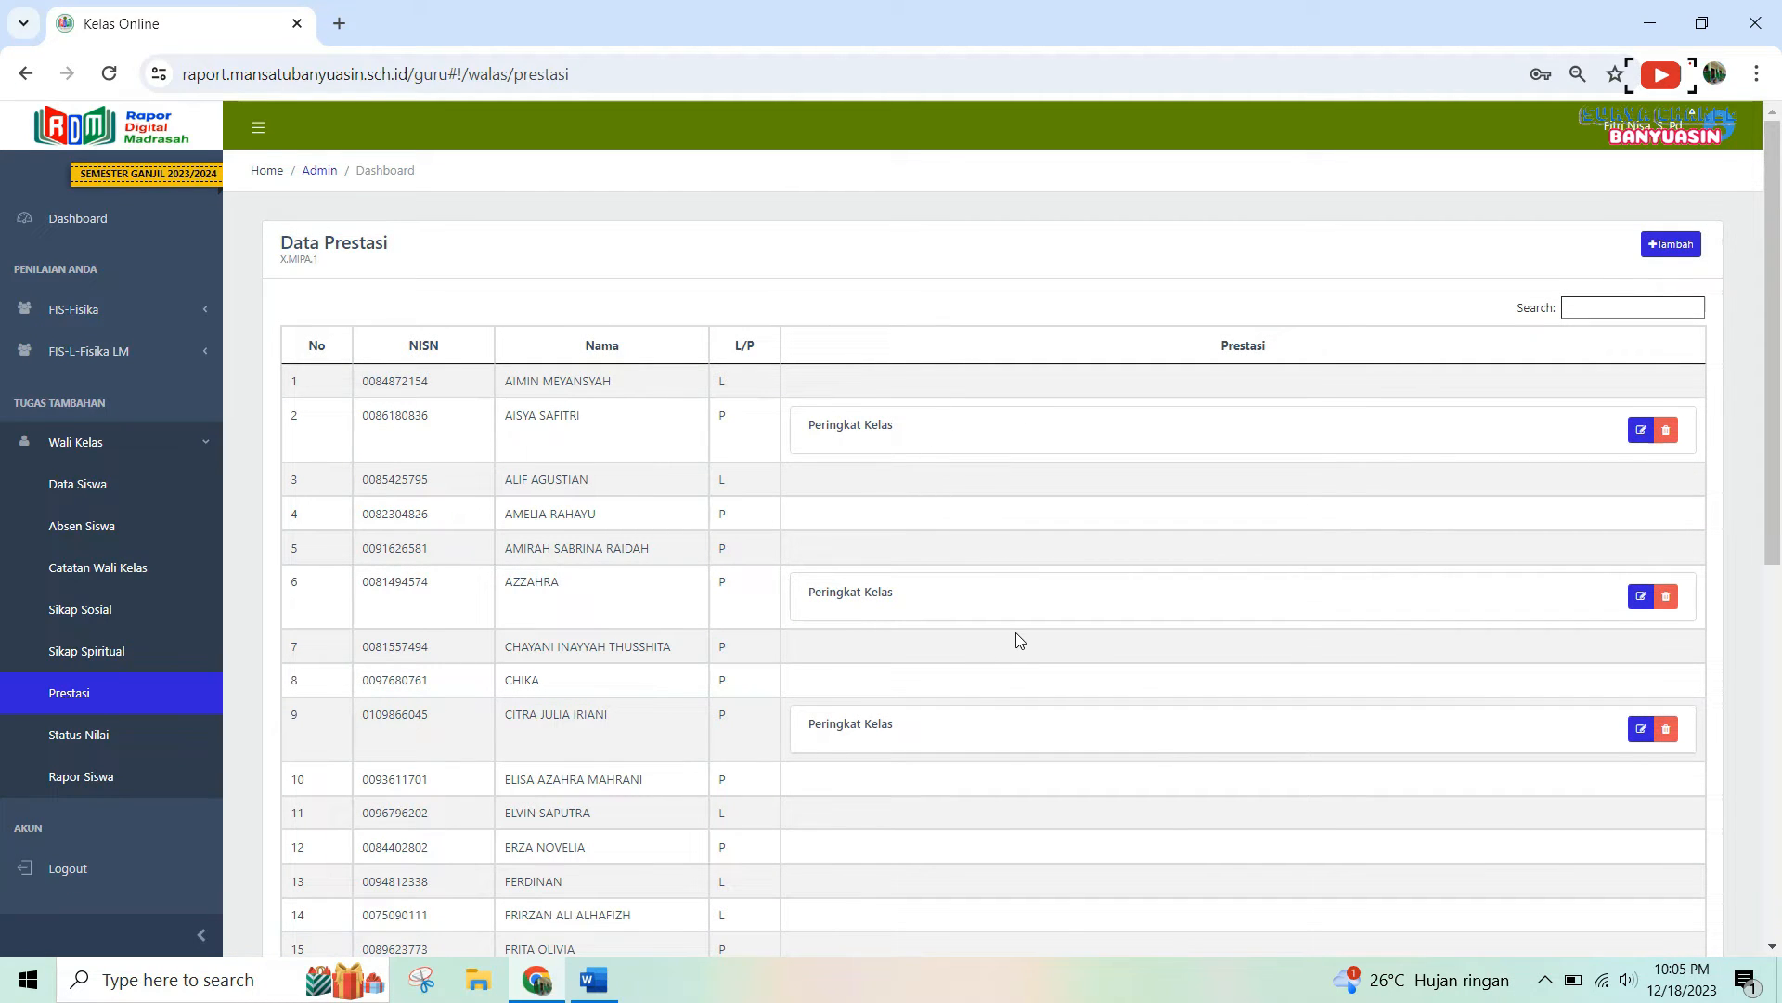
pyautogui.scroll(-1, 1015, 632)
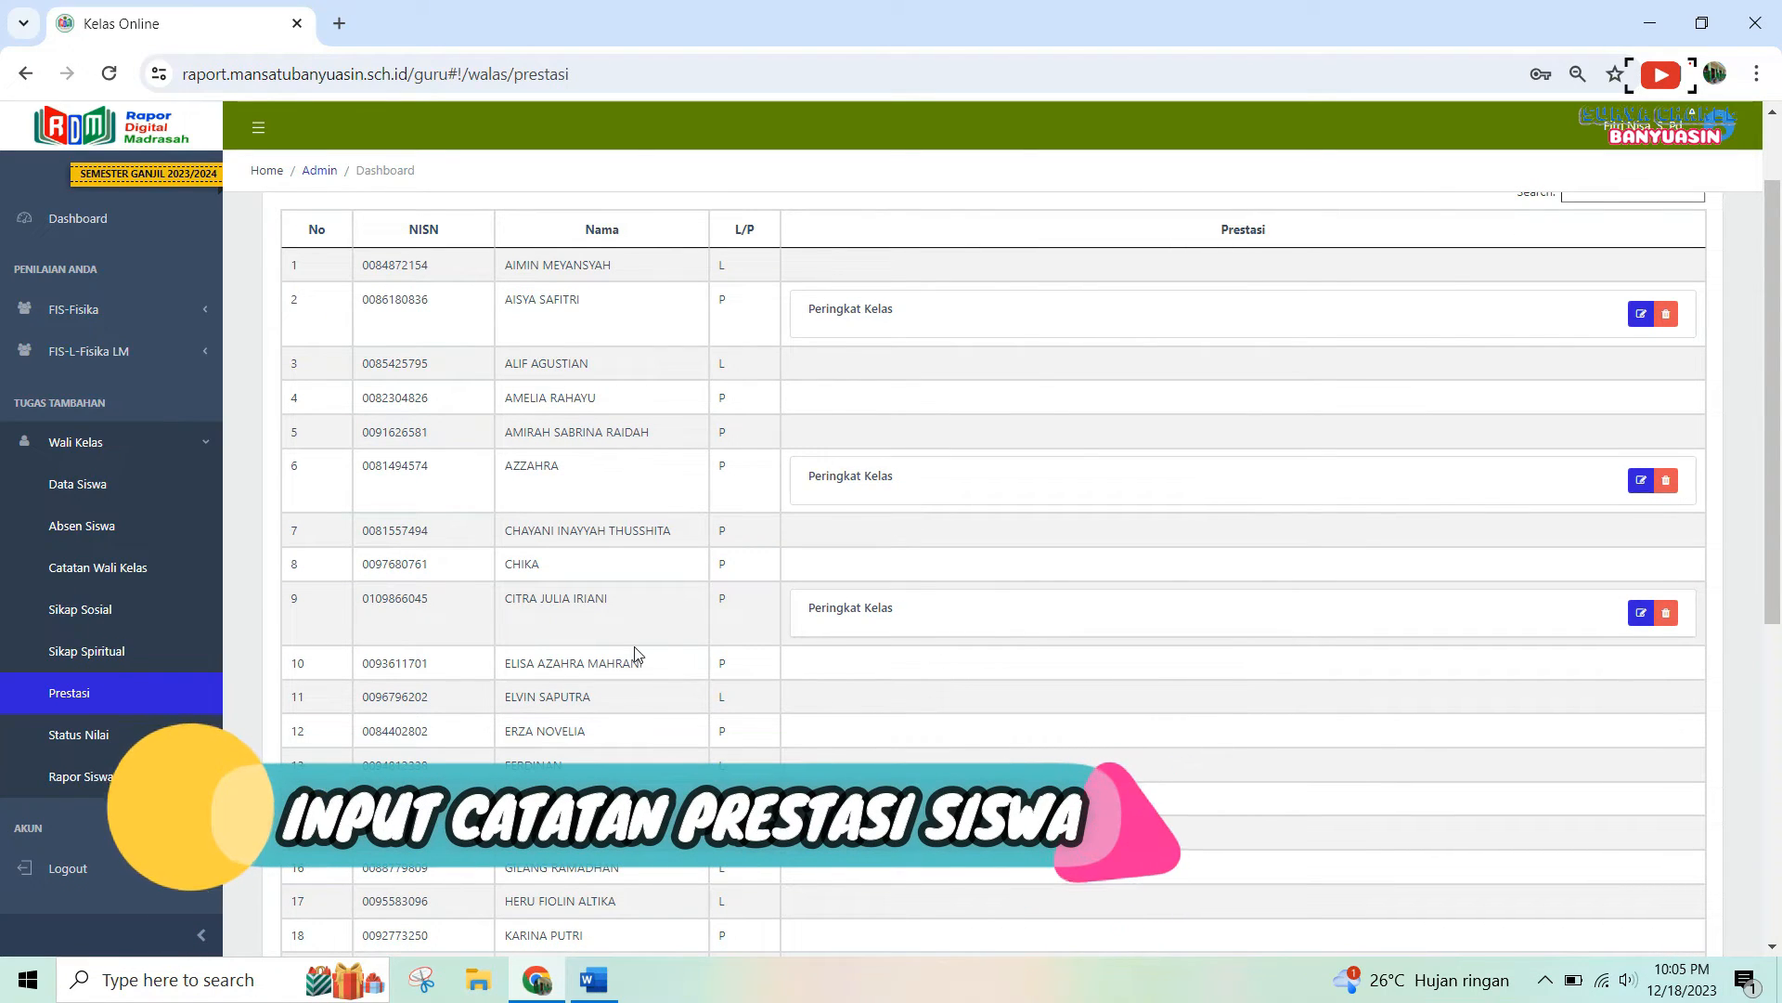
pyautogui.scroll(1, 639, 664)
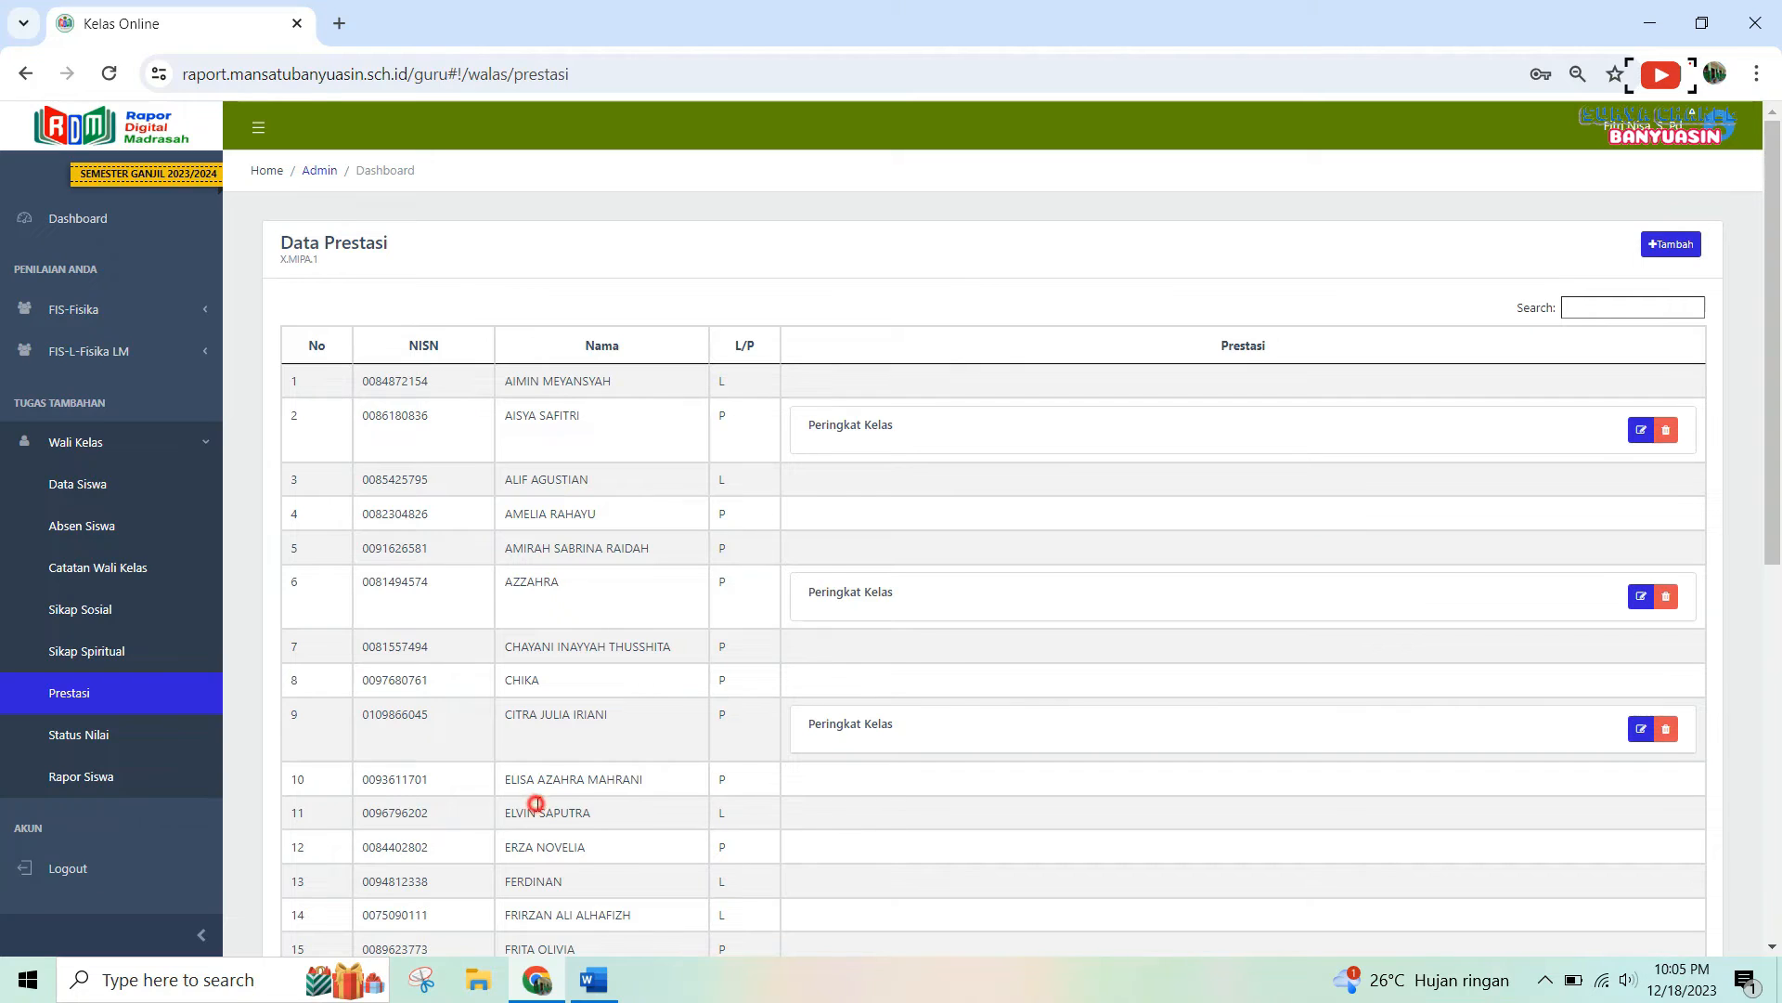
# Fill in a new achievement for the third student as "juara turnamen volly tingkat slta" with description "juara 1", and close the form without saving.
pyautogui.click(1664, 246)
pyautogui.click(1076, 245)
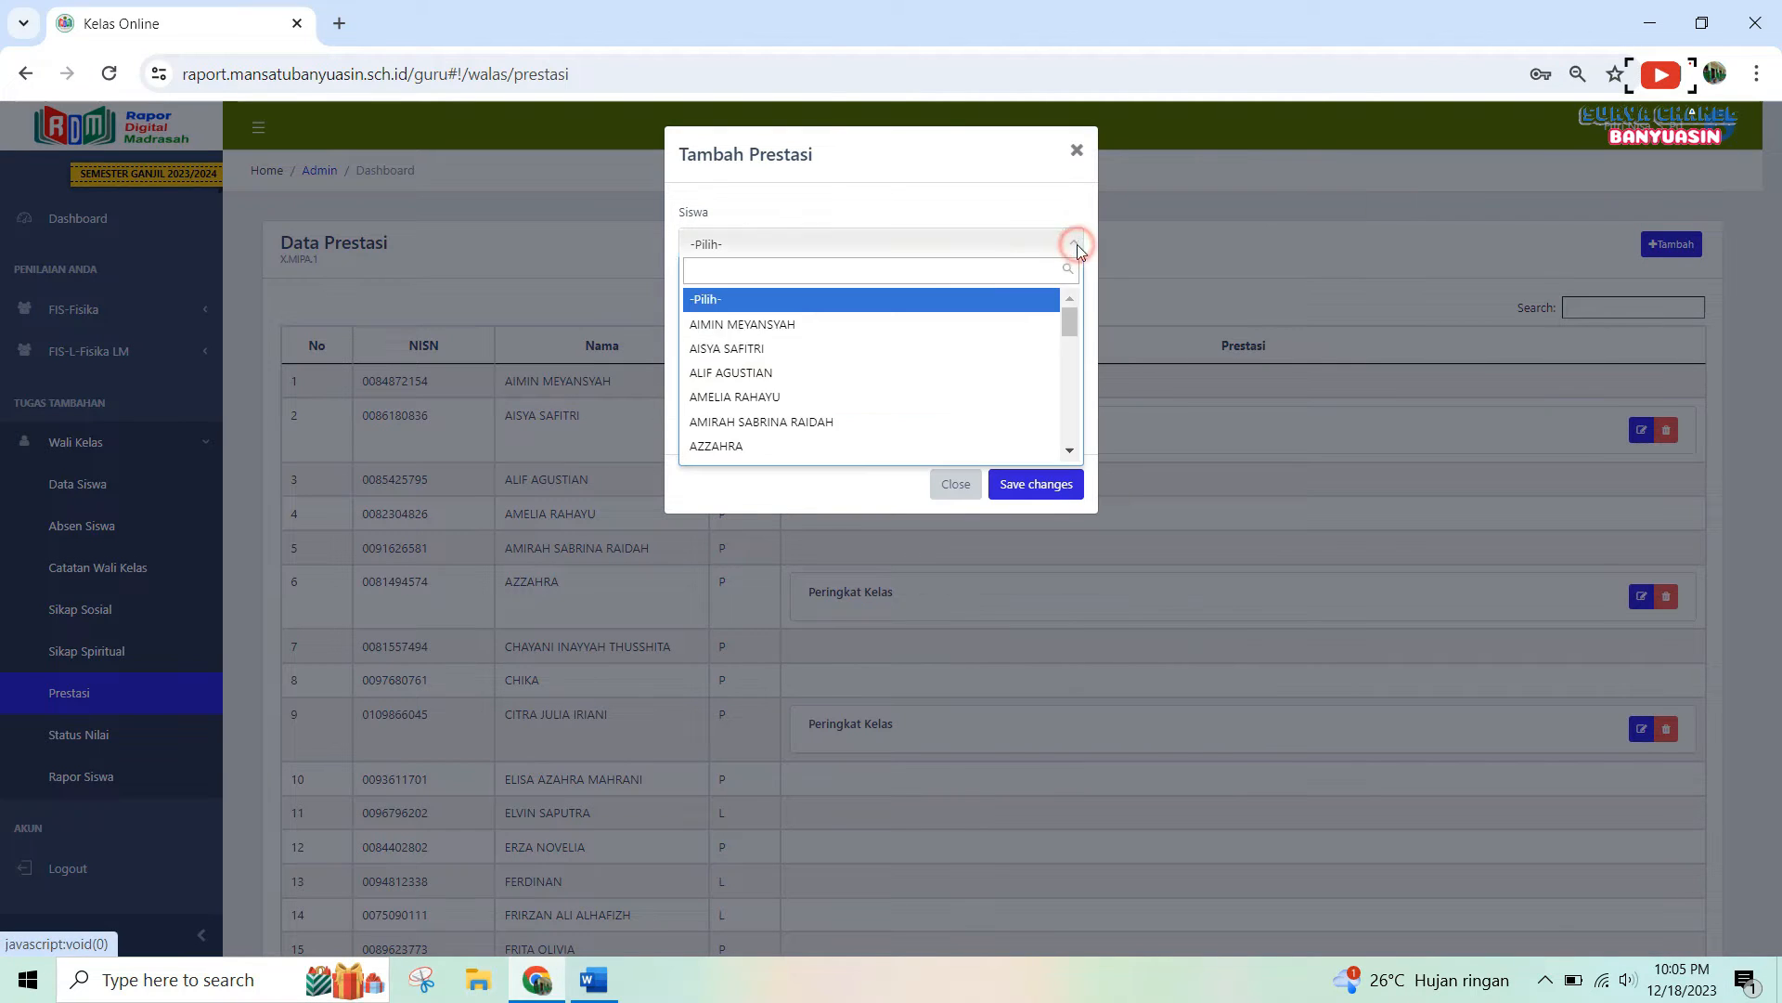
pyautogui.click(835, 377)
pyautogui.click(847, 318)
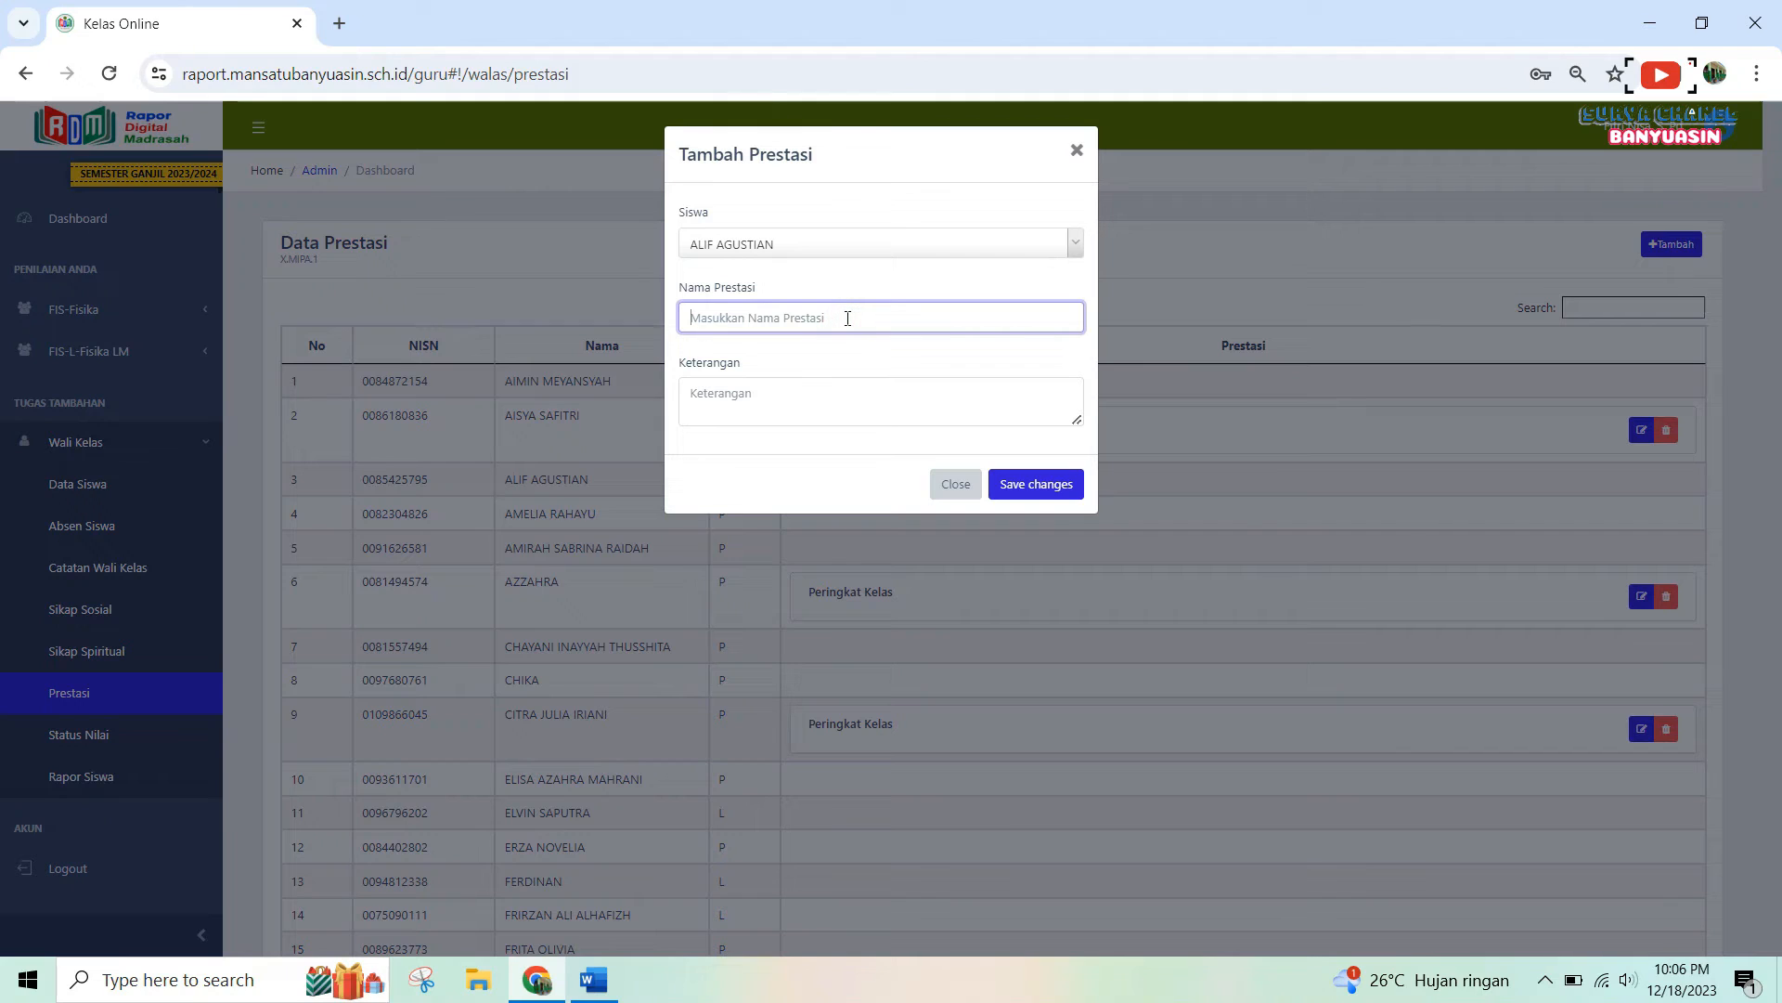
pyautogui.write('j')
pyautogui.click(833, 395)
pyautogui.write('jua')
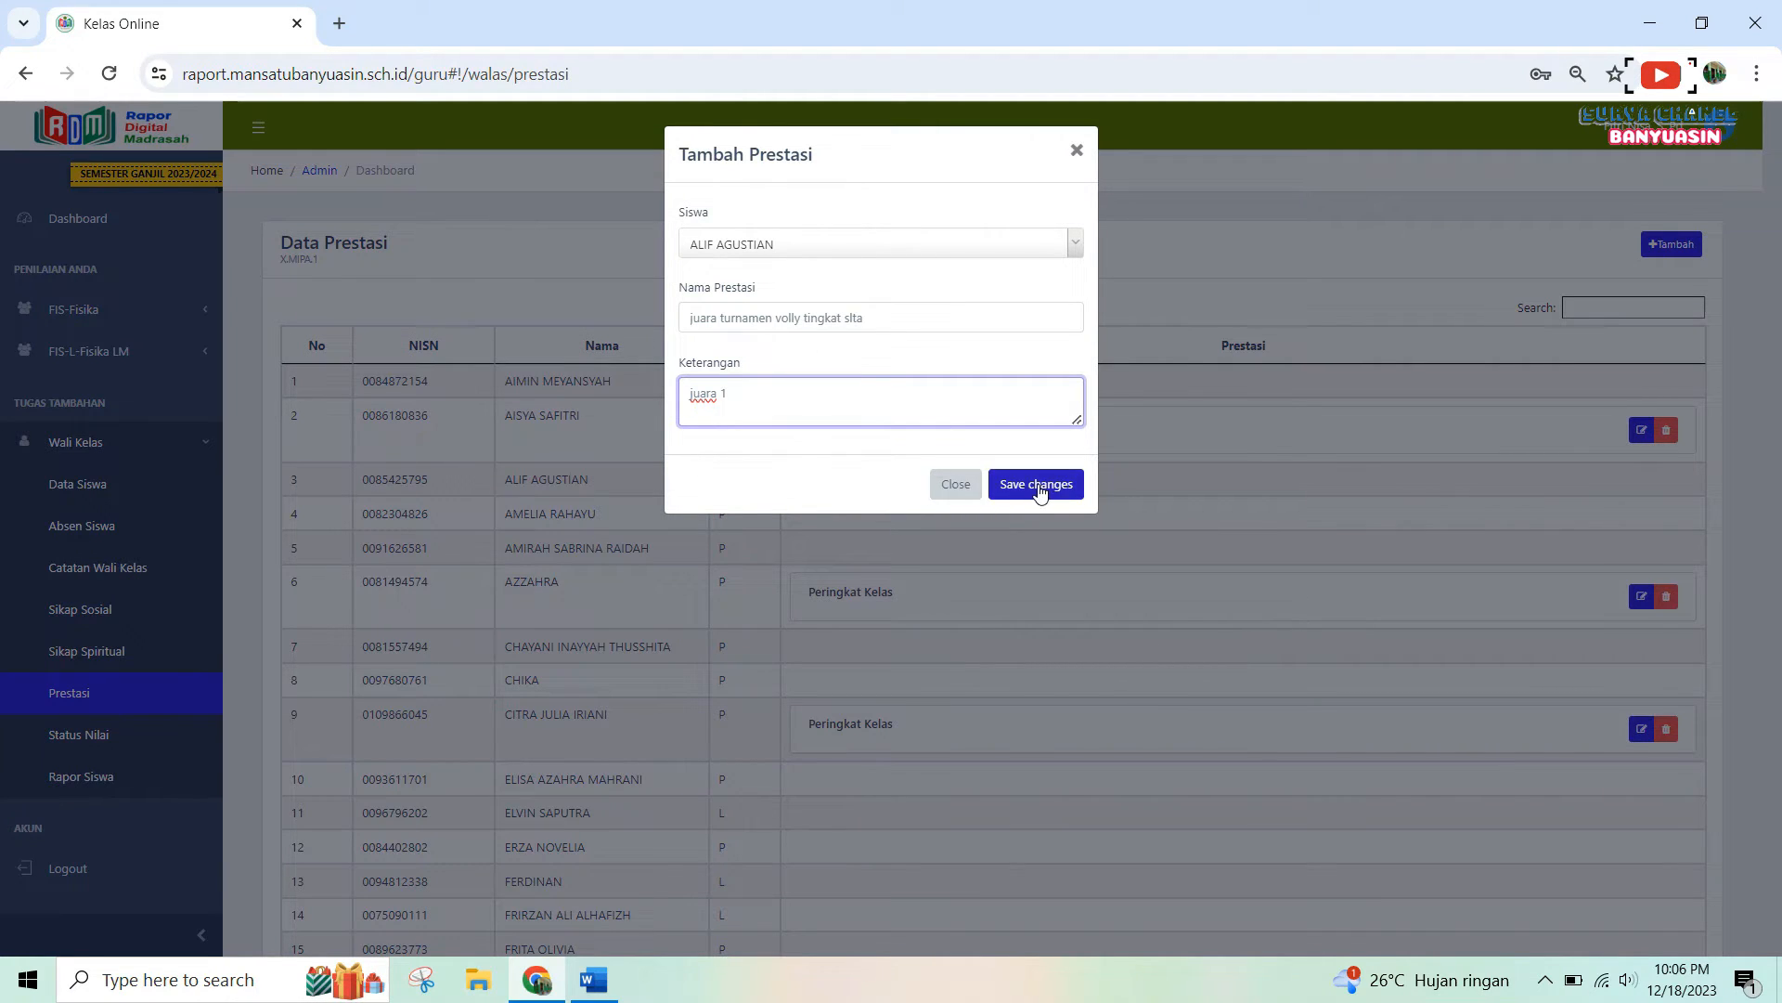
pyautogui.click(957, 489)
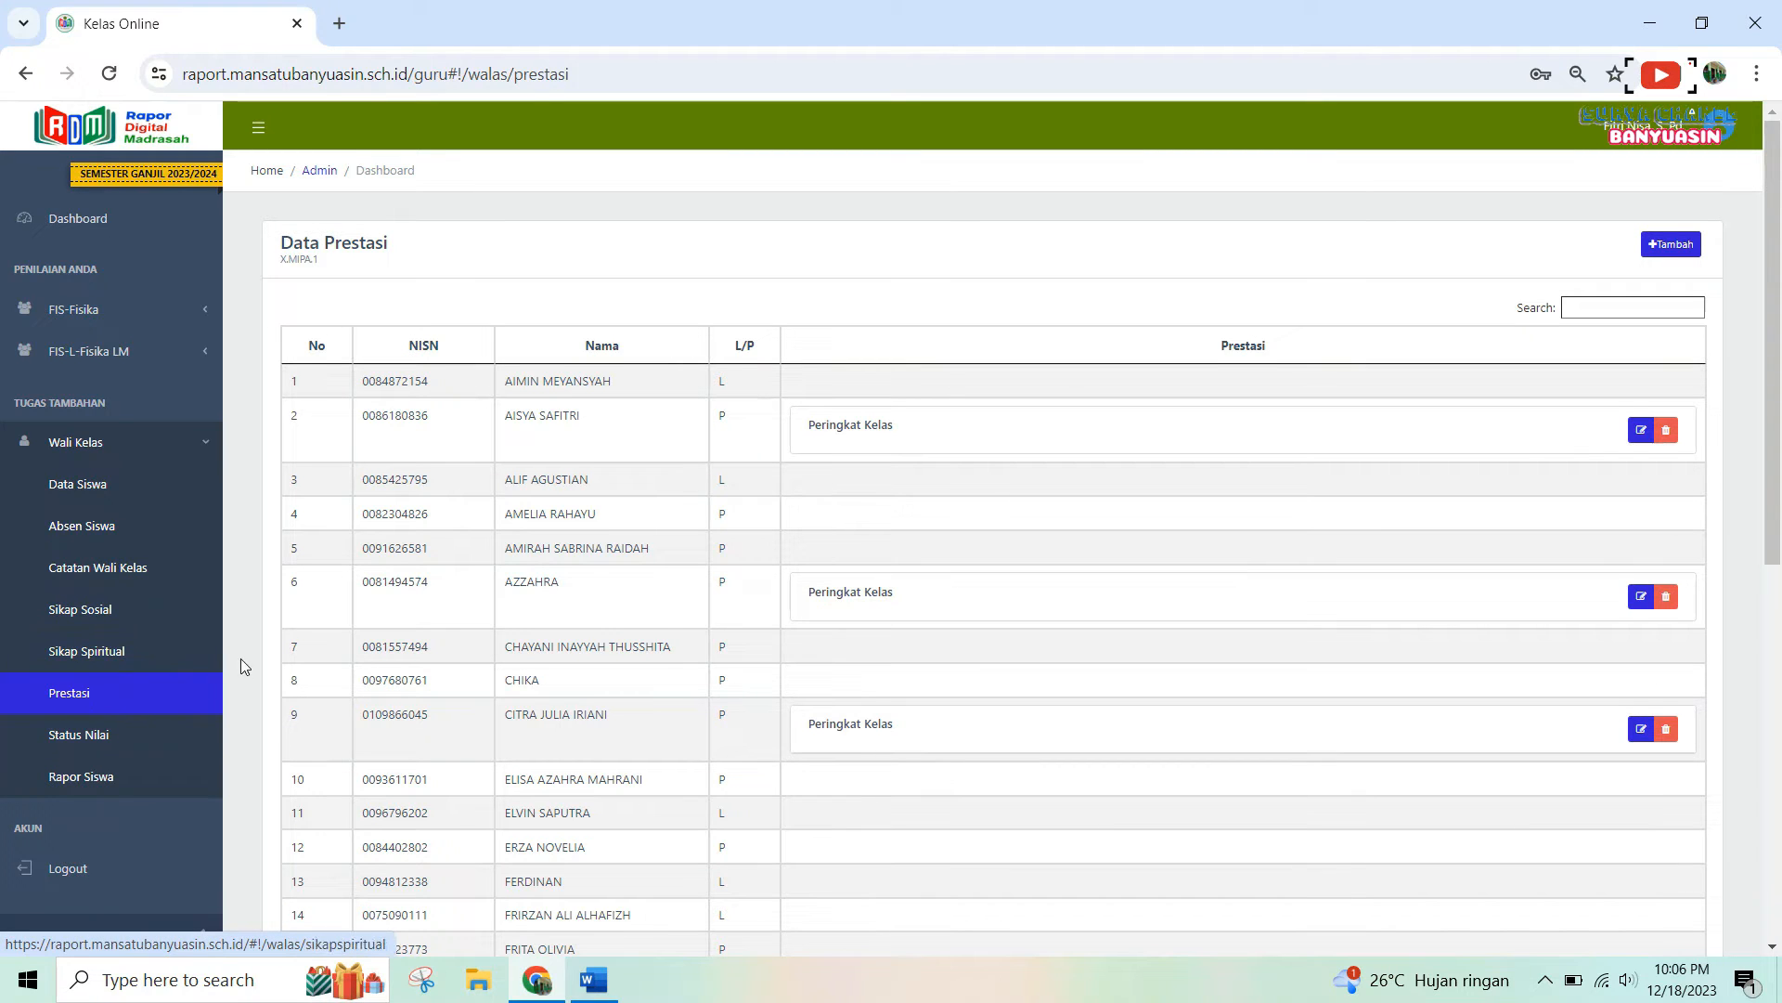
# Open Status Nilai and review the submission status of the Pengetahuan and Keterampilan grades for every subject.
pyautogui.scroll(-1, 241, 659)
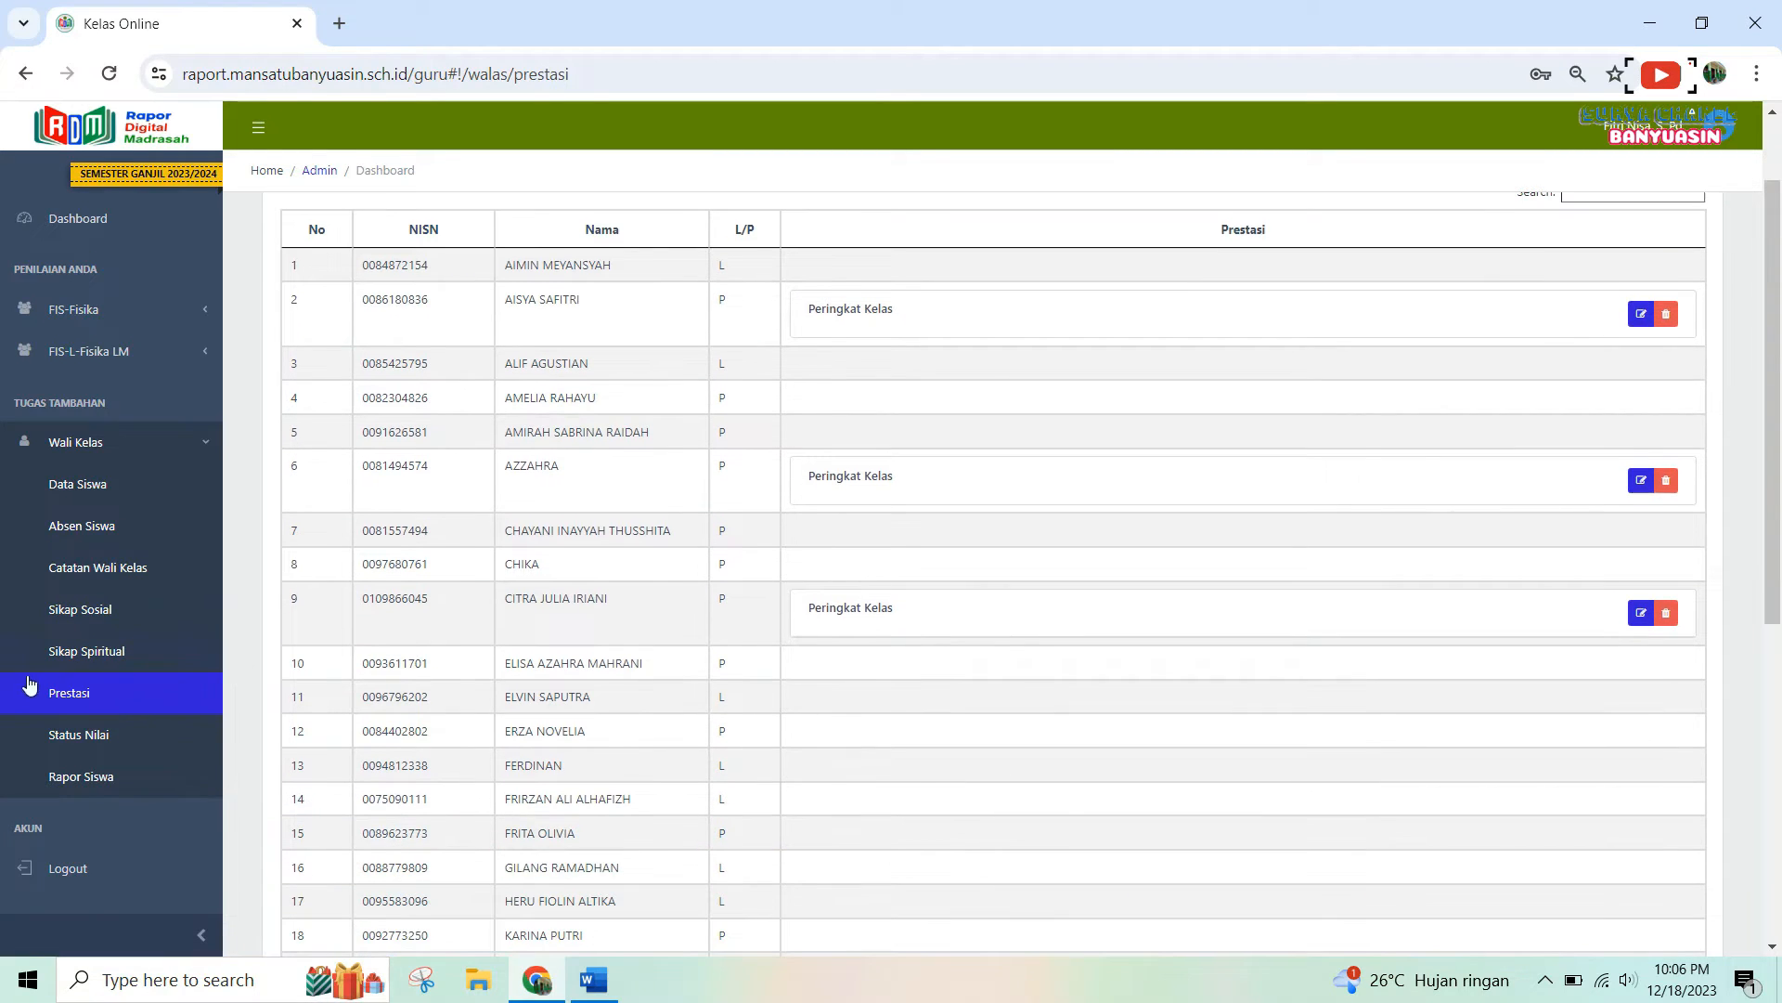
pyautogui.click(86, 735)
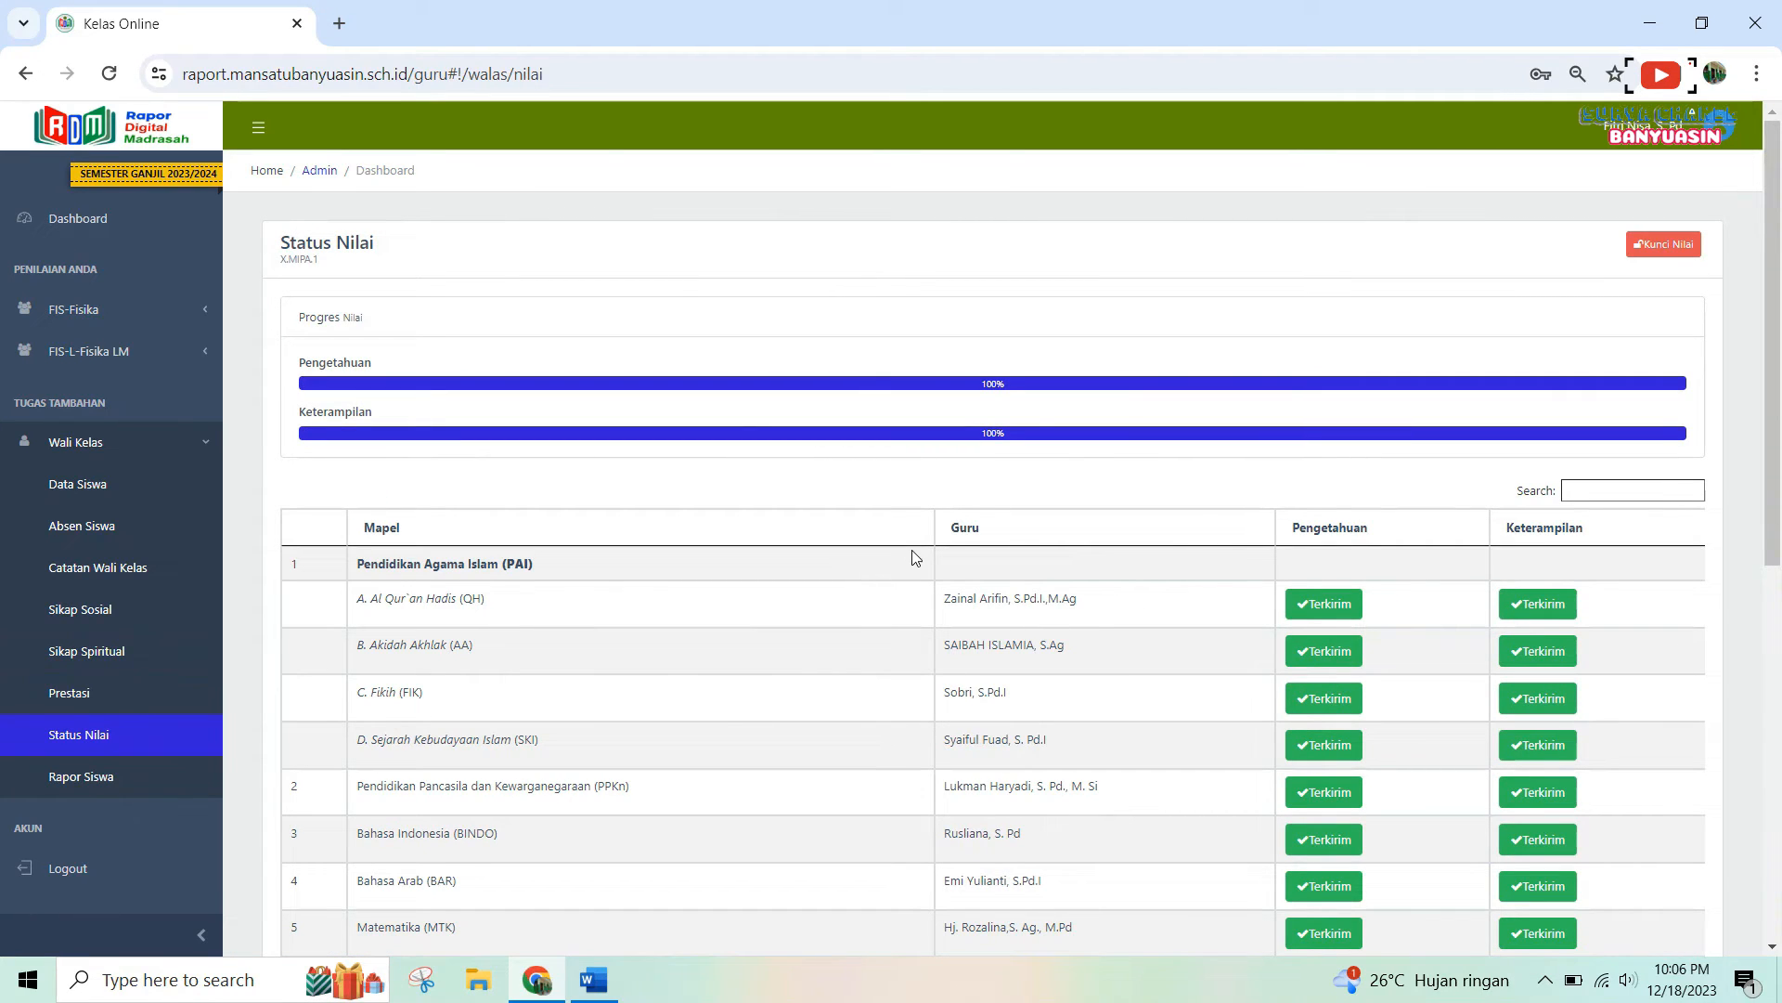
pyautogui.scroll(-4, 1221, 566)
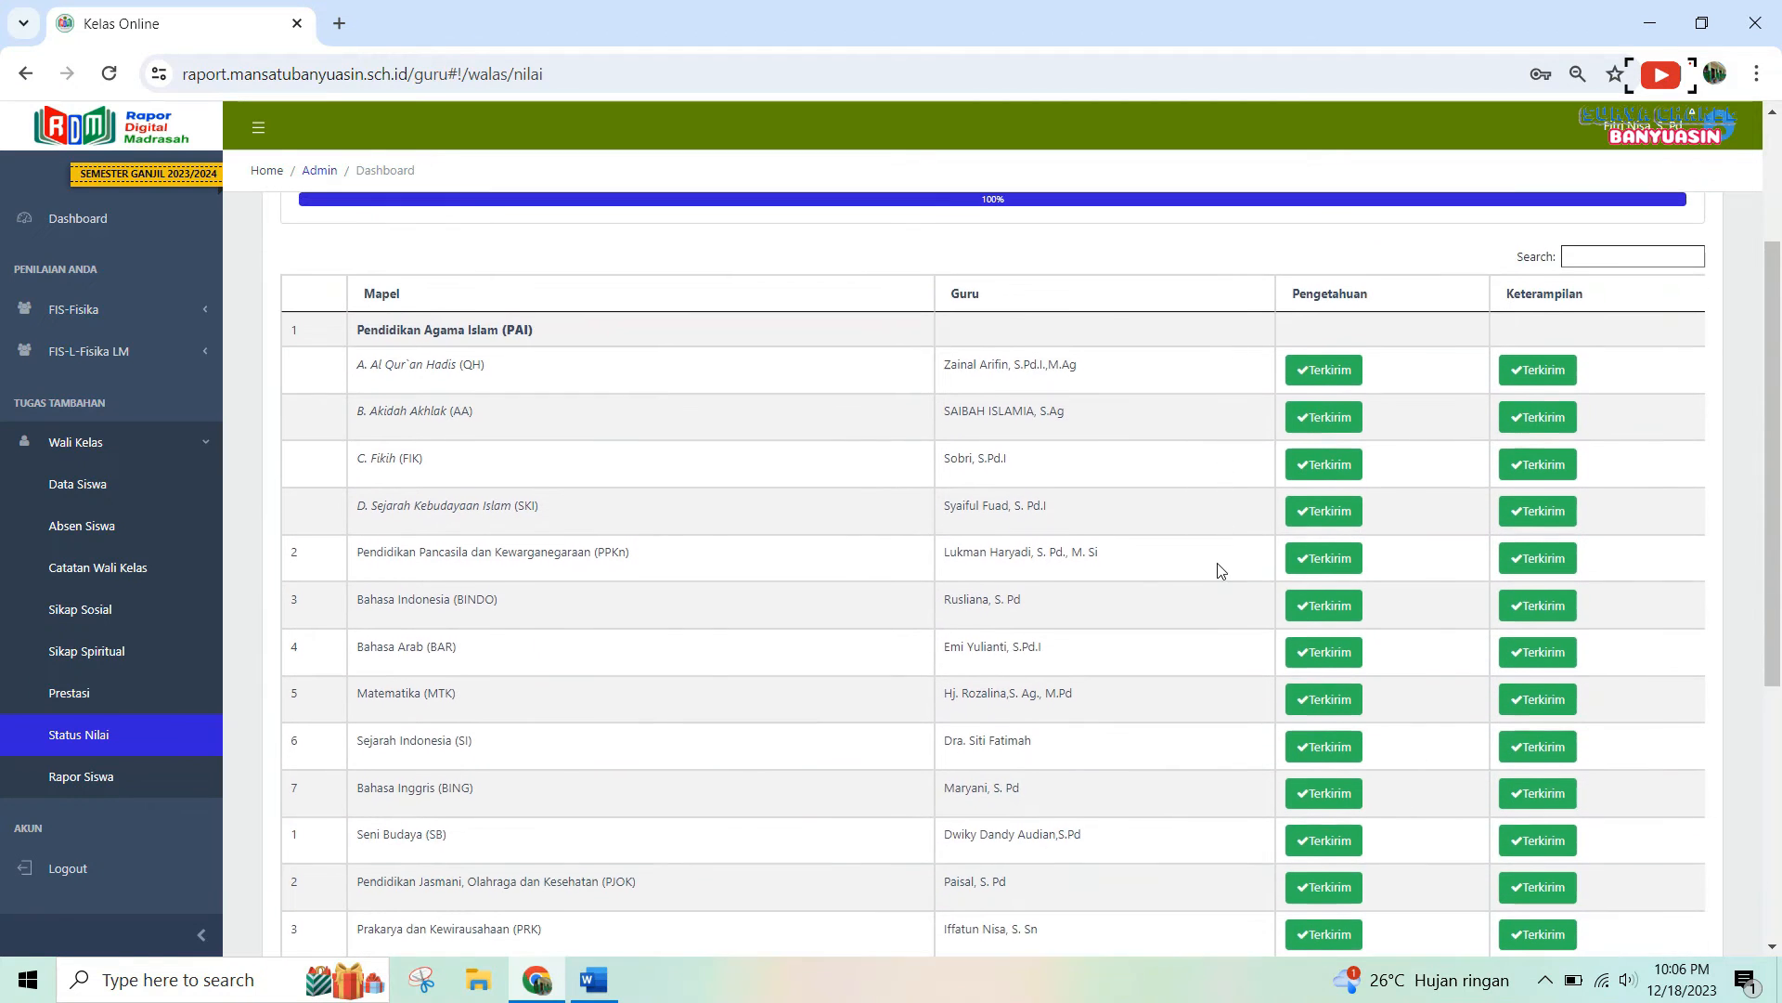
pyautogui.scroll(-3, 1222, 570)
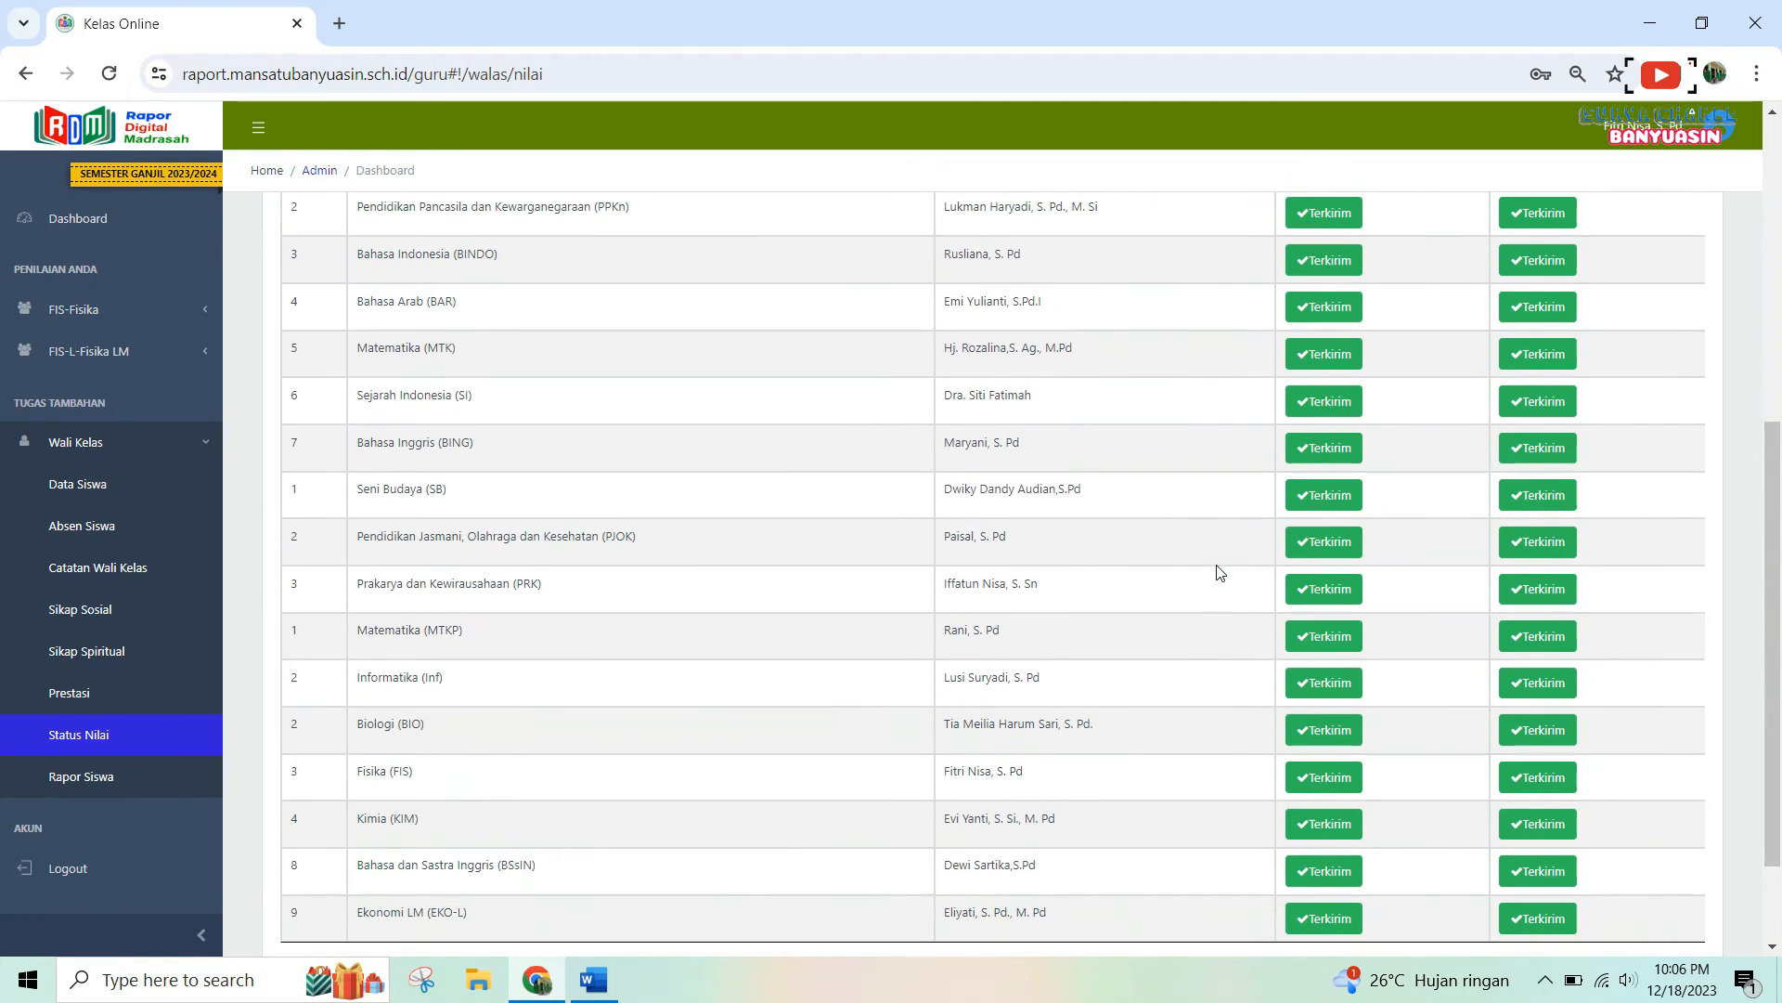
pyautogui.scroll(-2, 1220, 572)
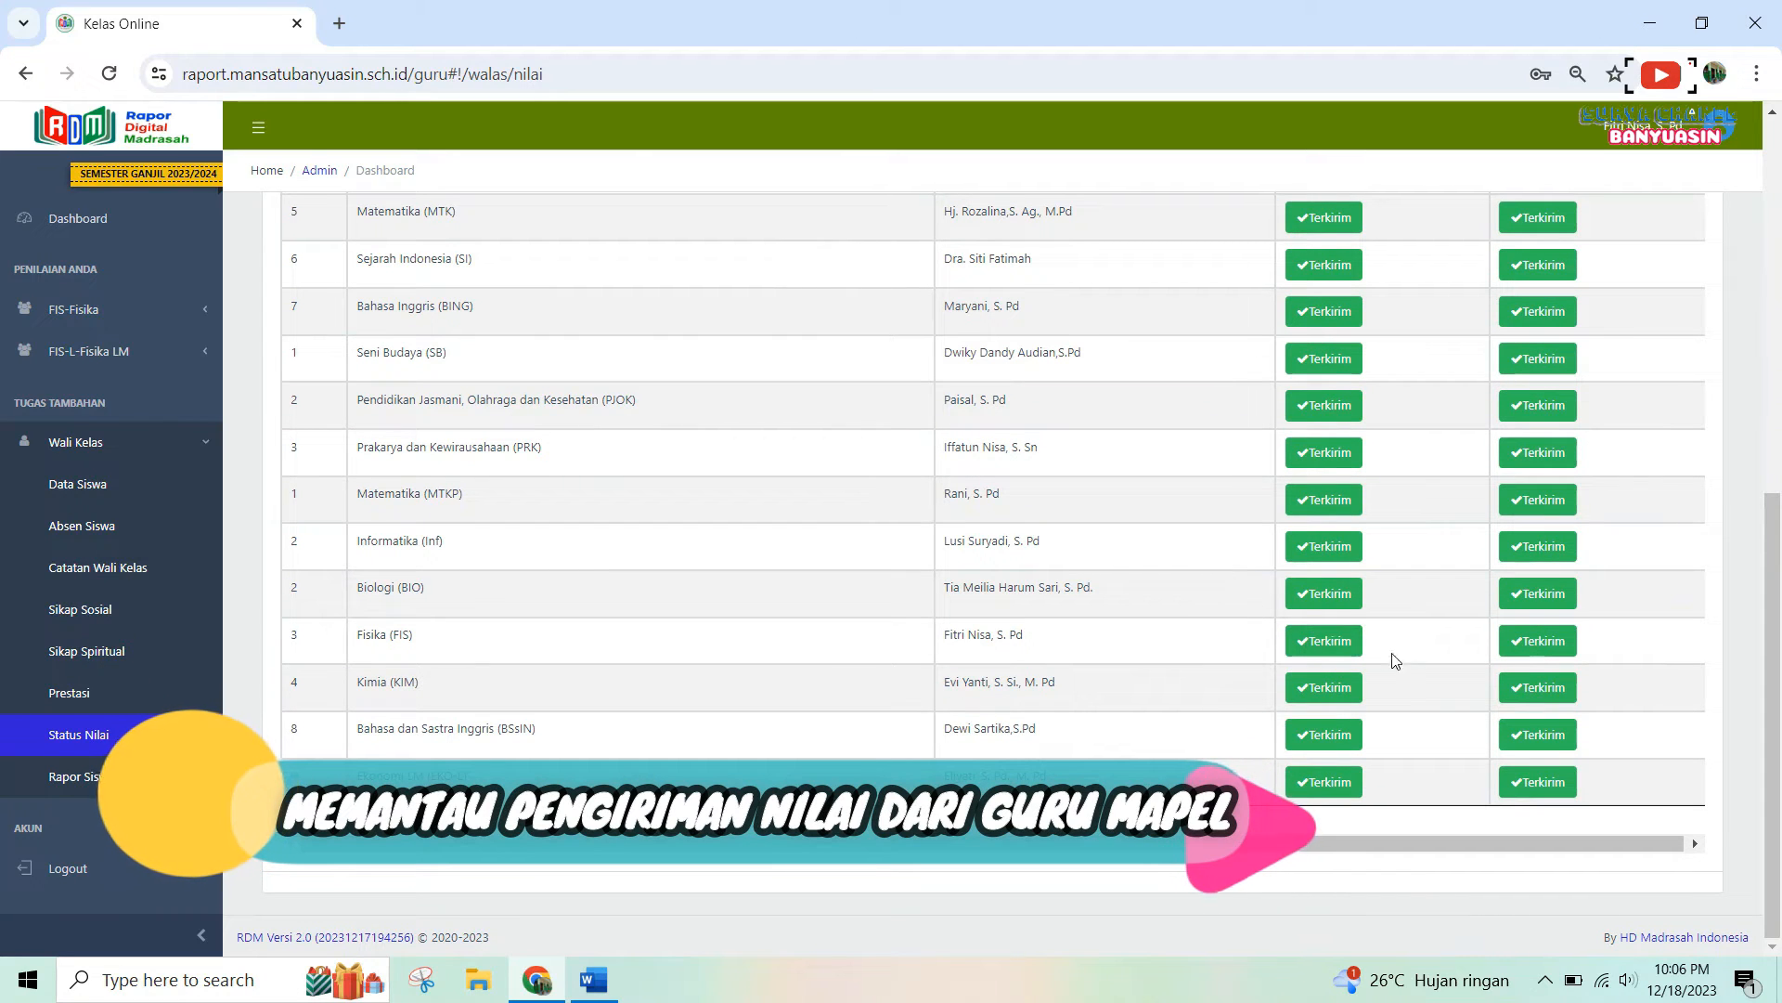
pyautogui.scroll(7, 1397, 661)
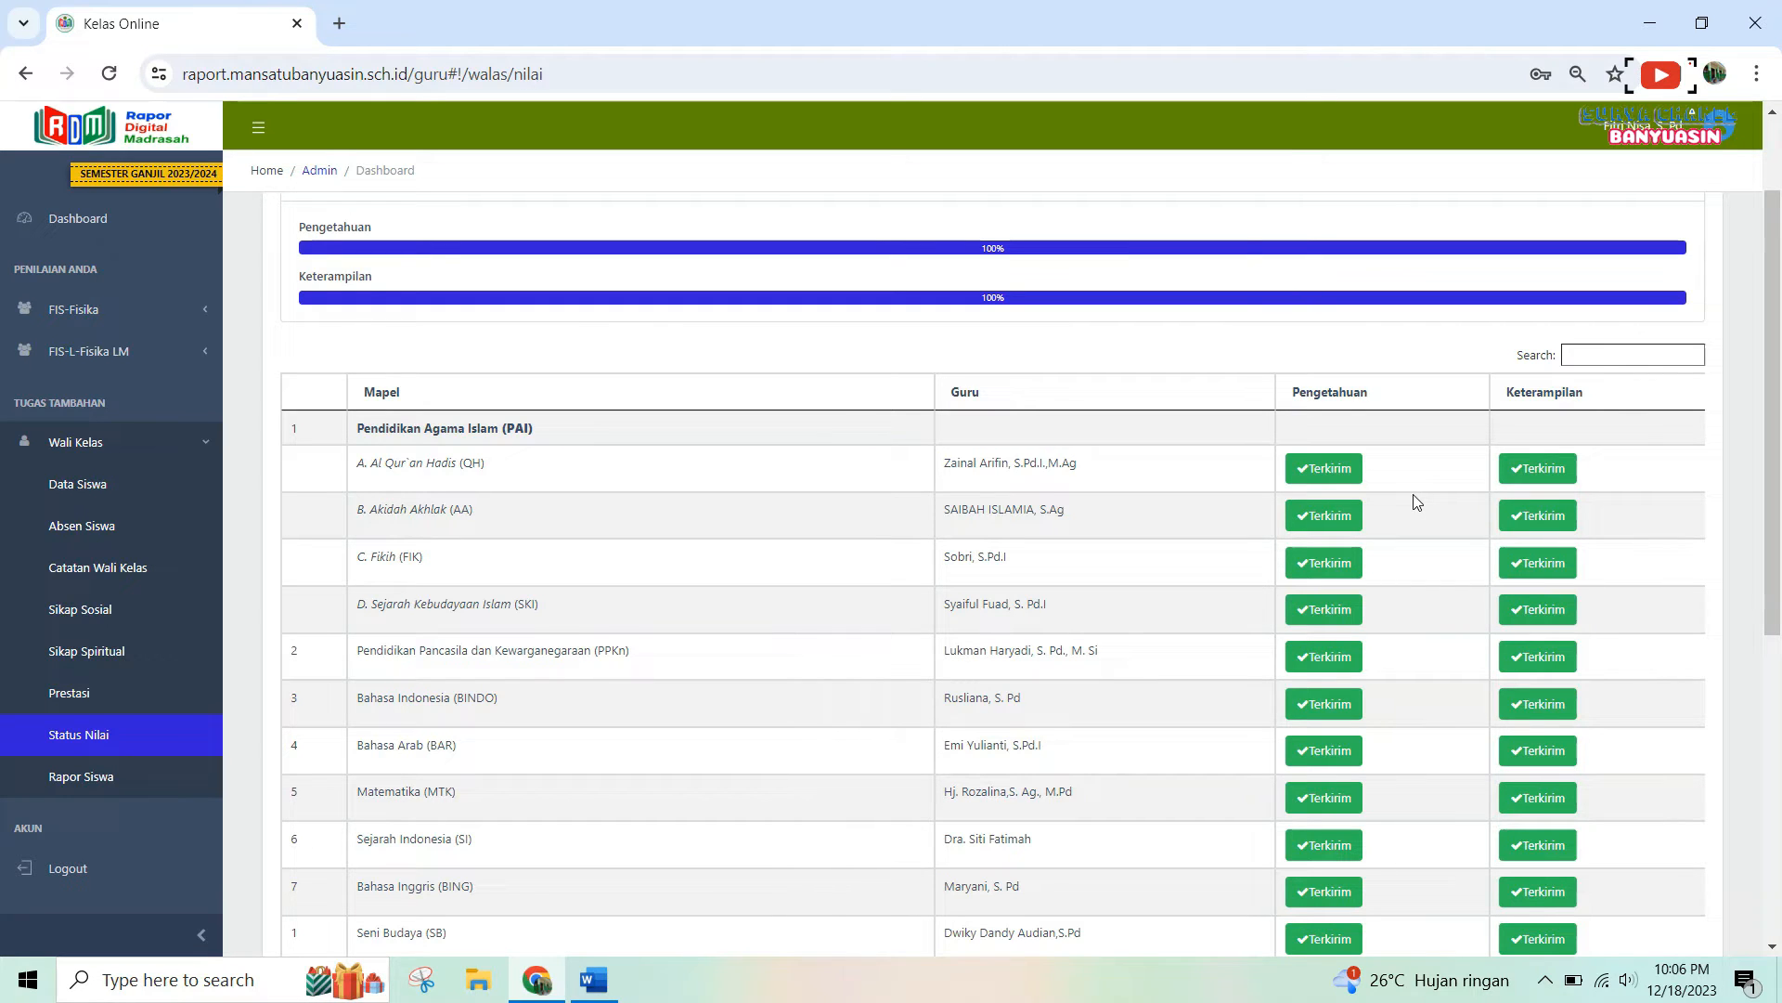
pyautogui.scroll(-7, 1408, 509)
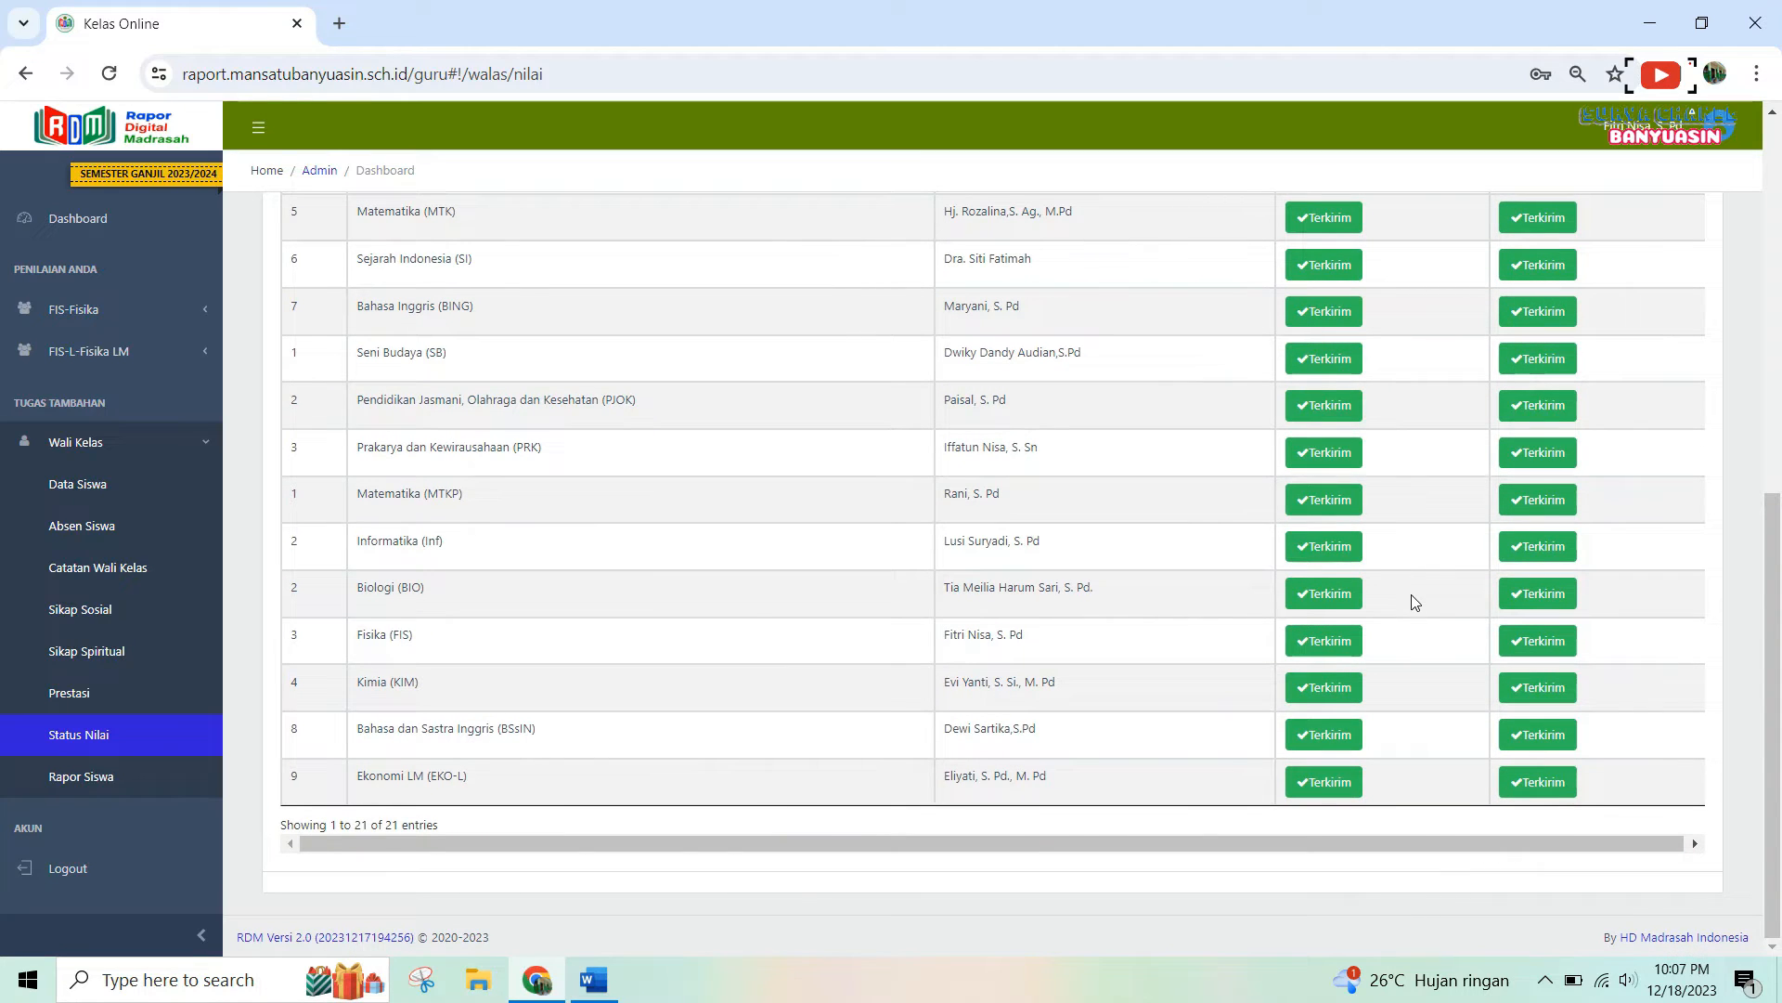
pyautogui.scroll(8, 1408, 565)
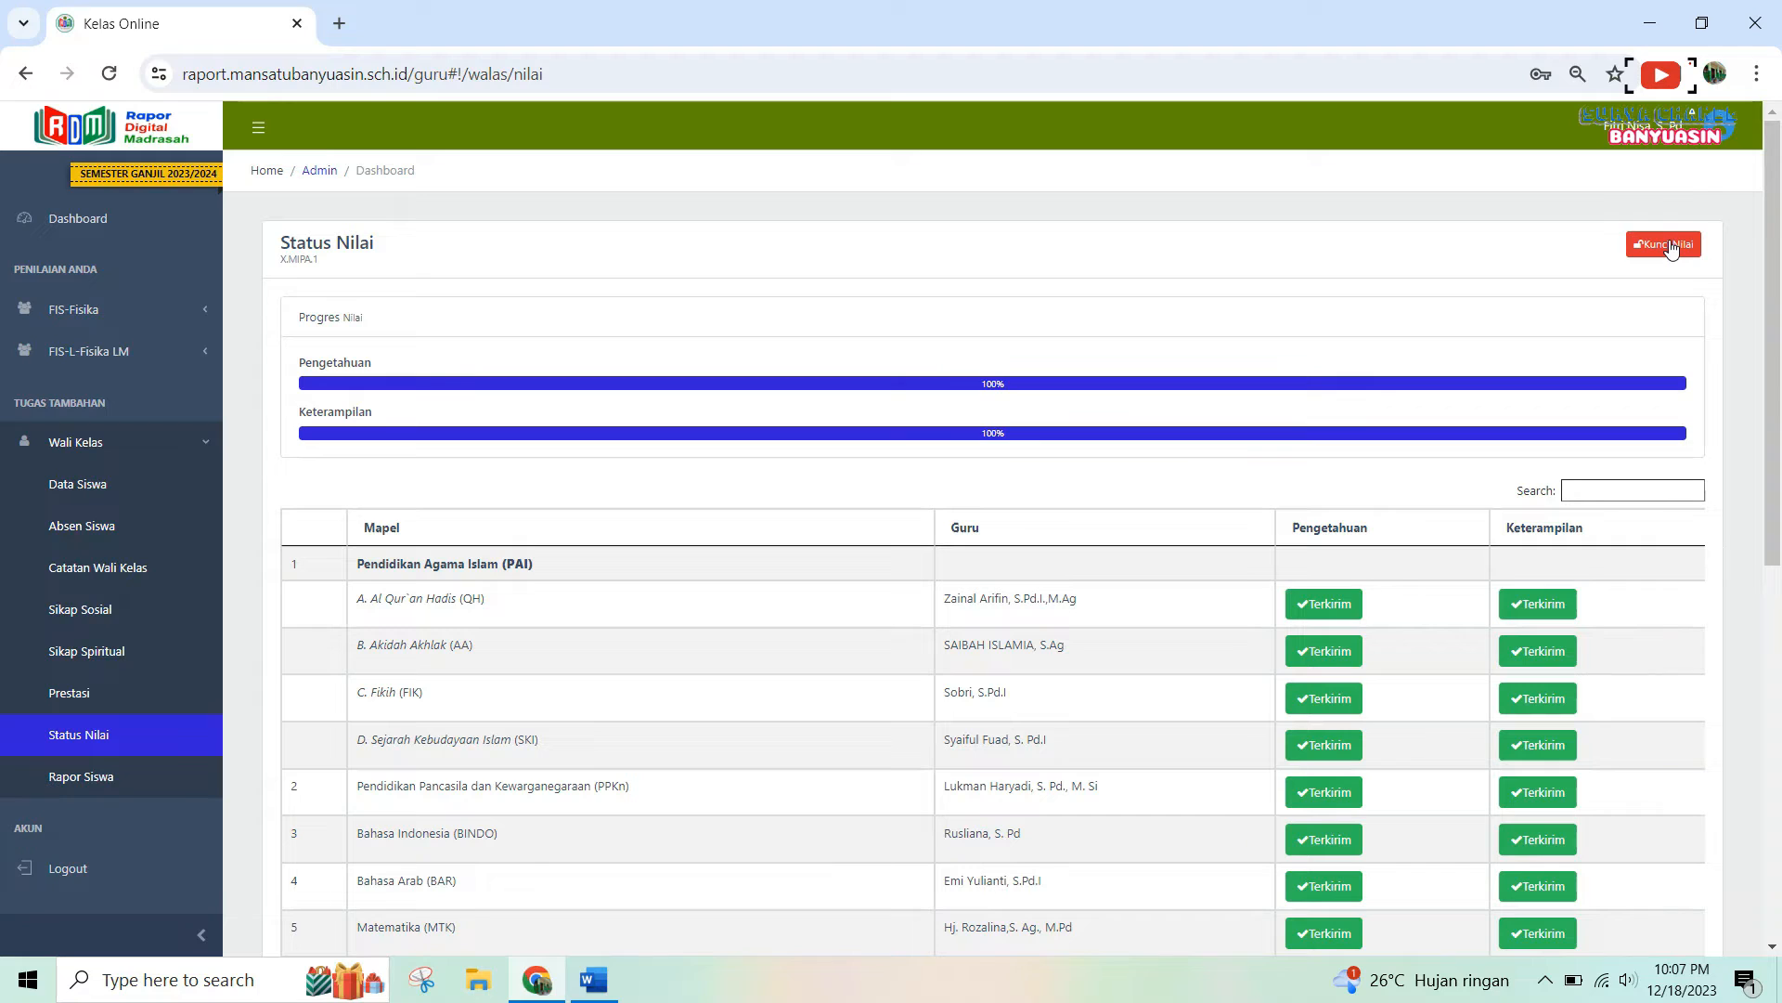
# Open the Rapor Siswa page and set the student list to show 100 entries.
pyautogui.click(102, 787)
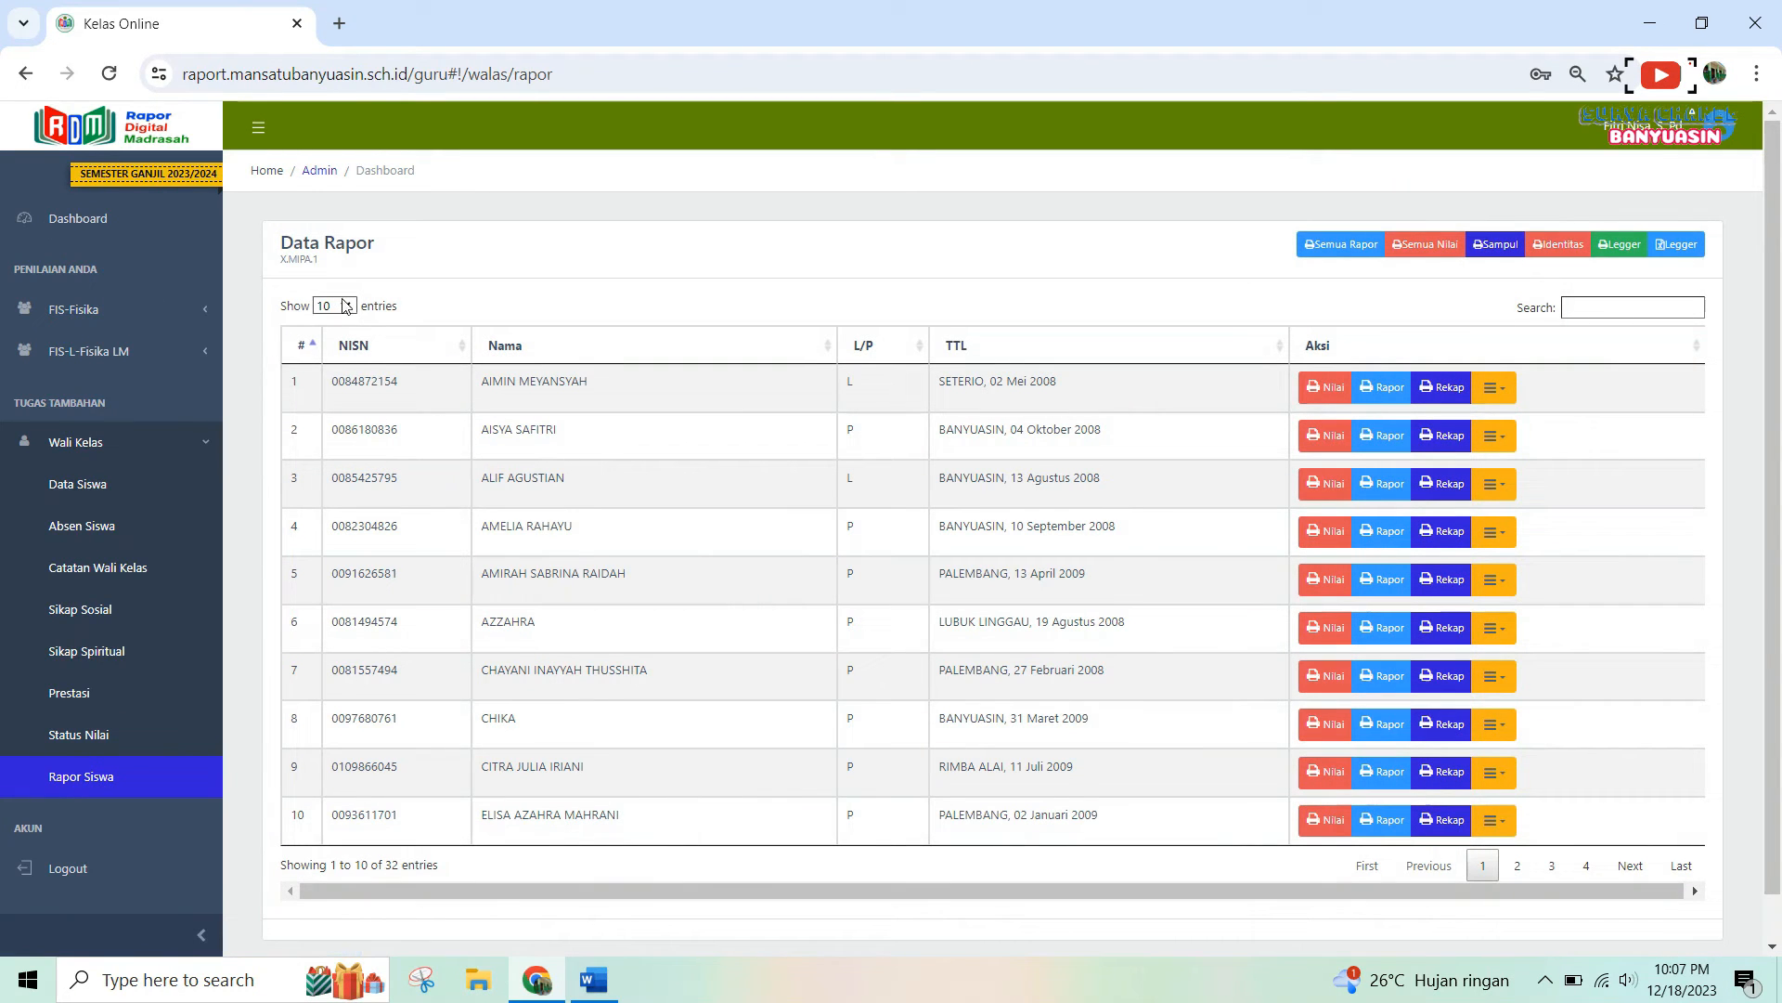
pyautogui.click(345, 306)
pyautogui.click(332, 371)
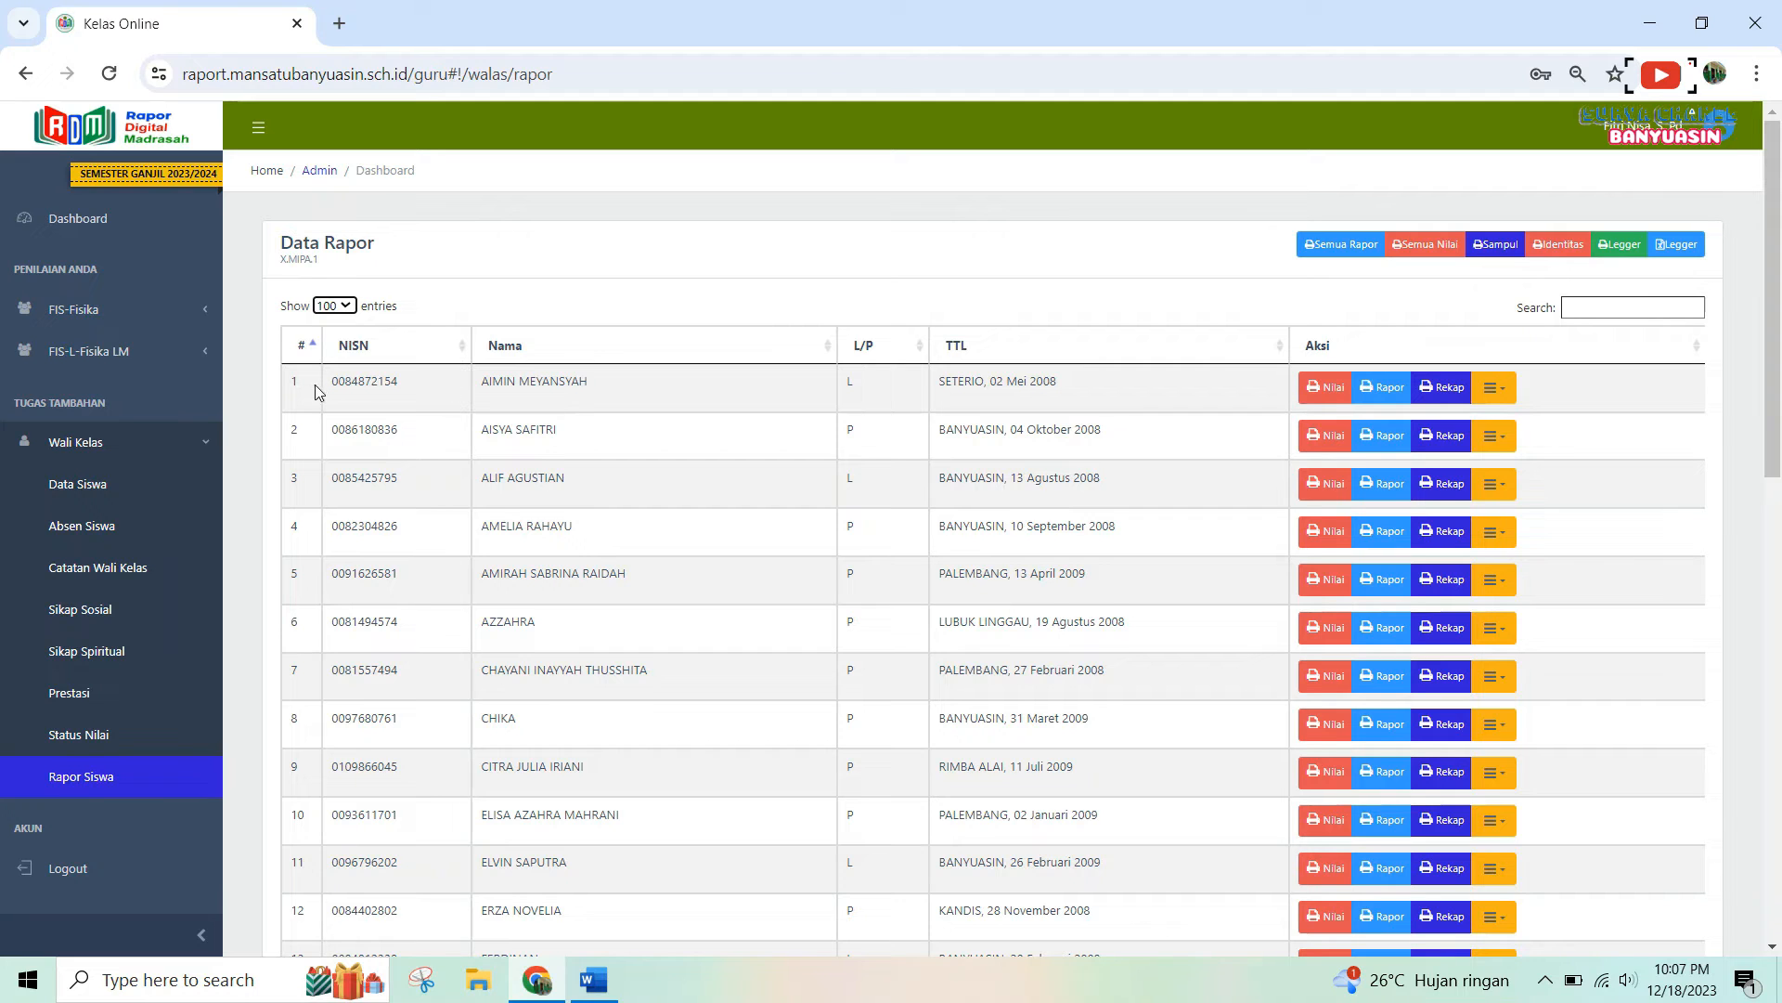
# Look through the full Data Rapor student list and view the first student's additional print options, closing them without printing.
pyautogui.scroll(-10, 312, 388)
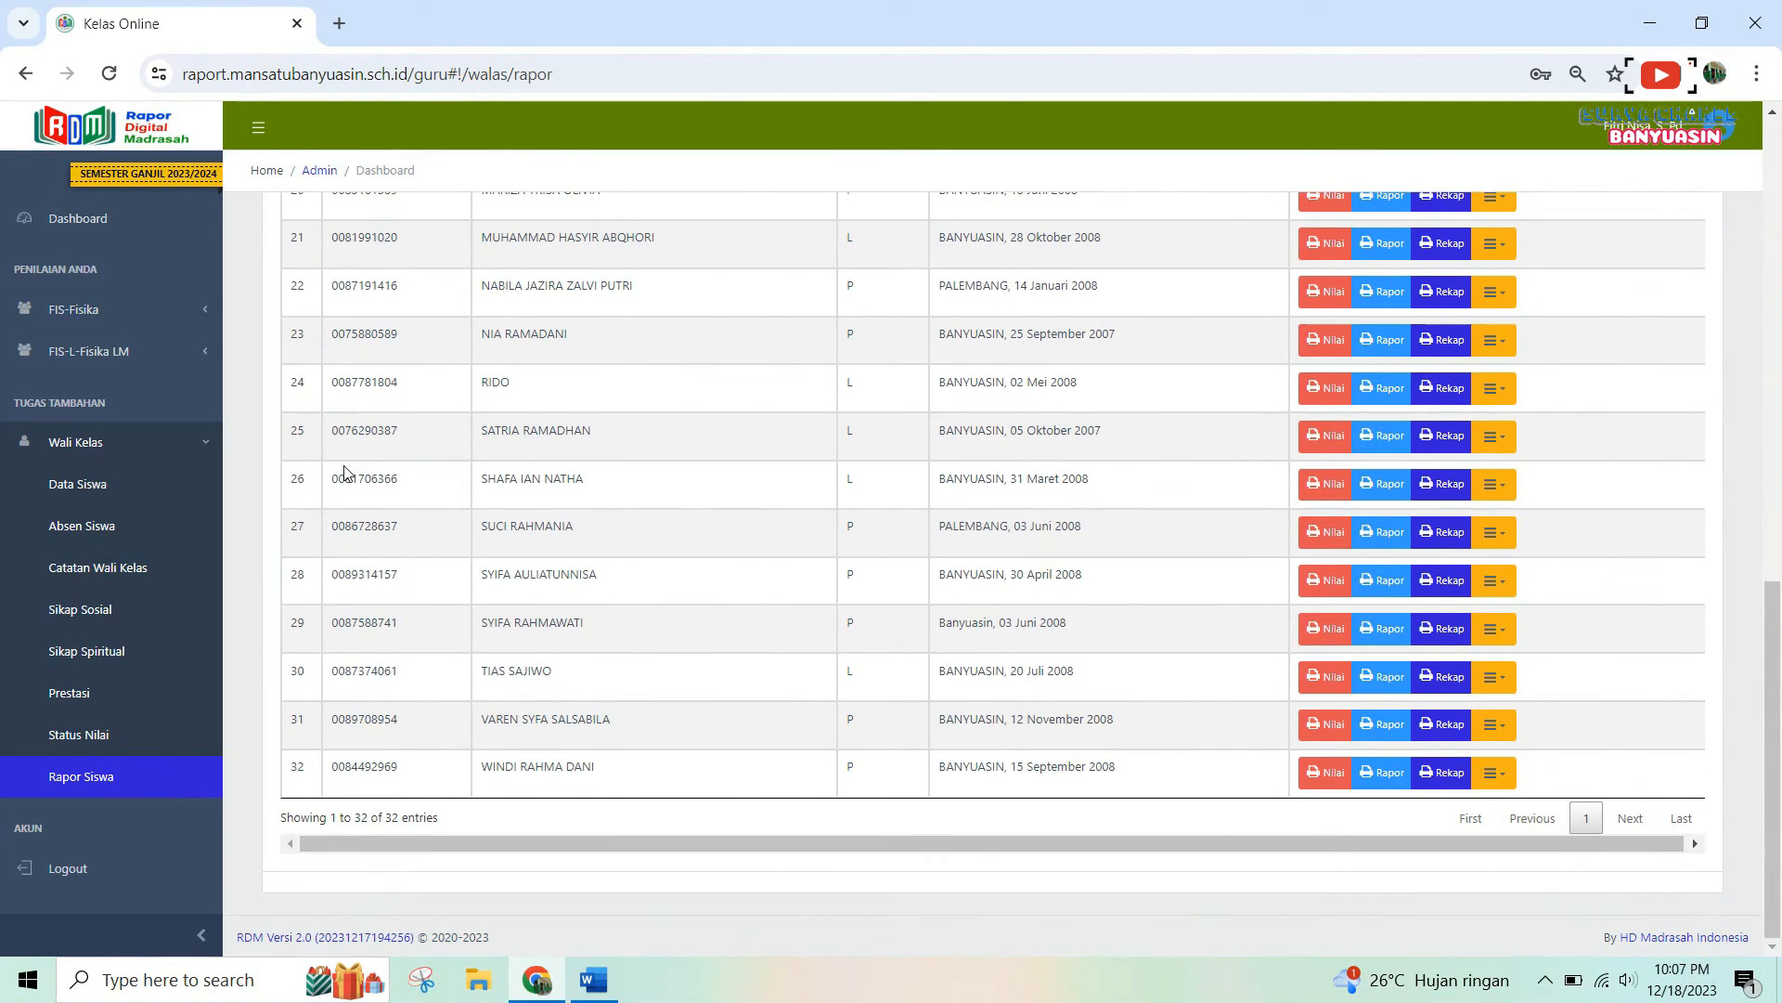
pyautogui.scroll(10, 358, 761)
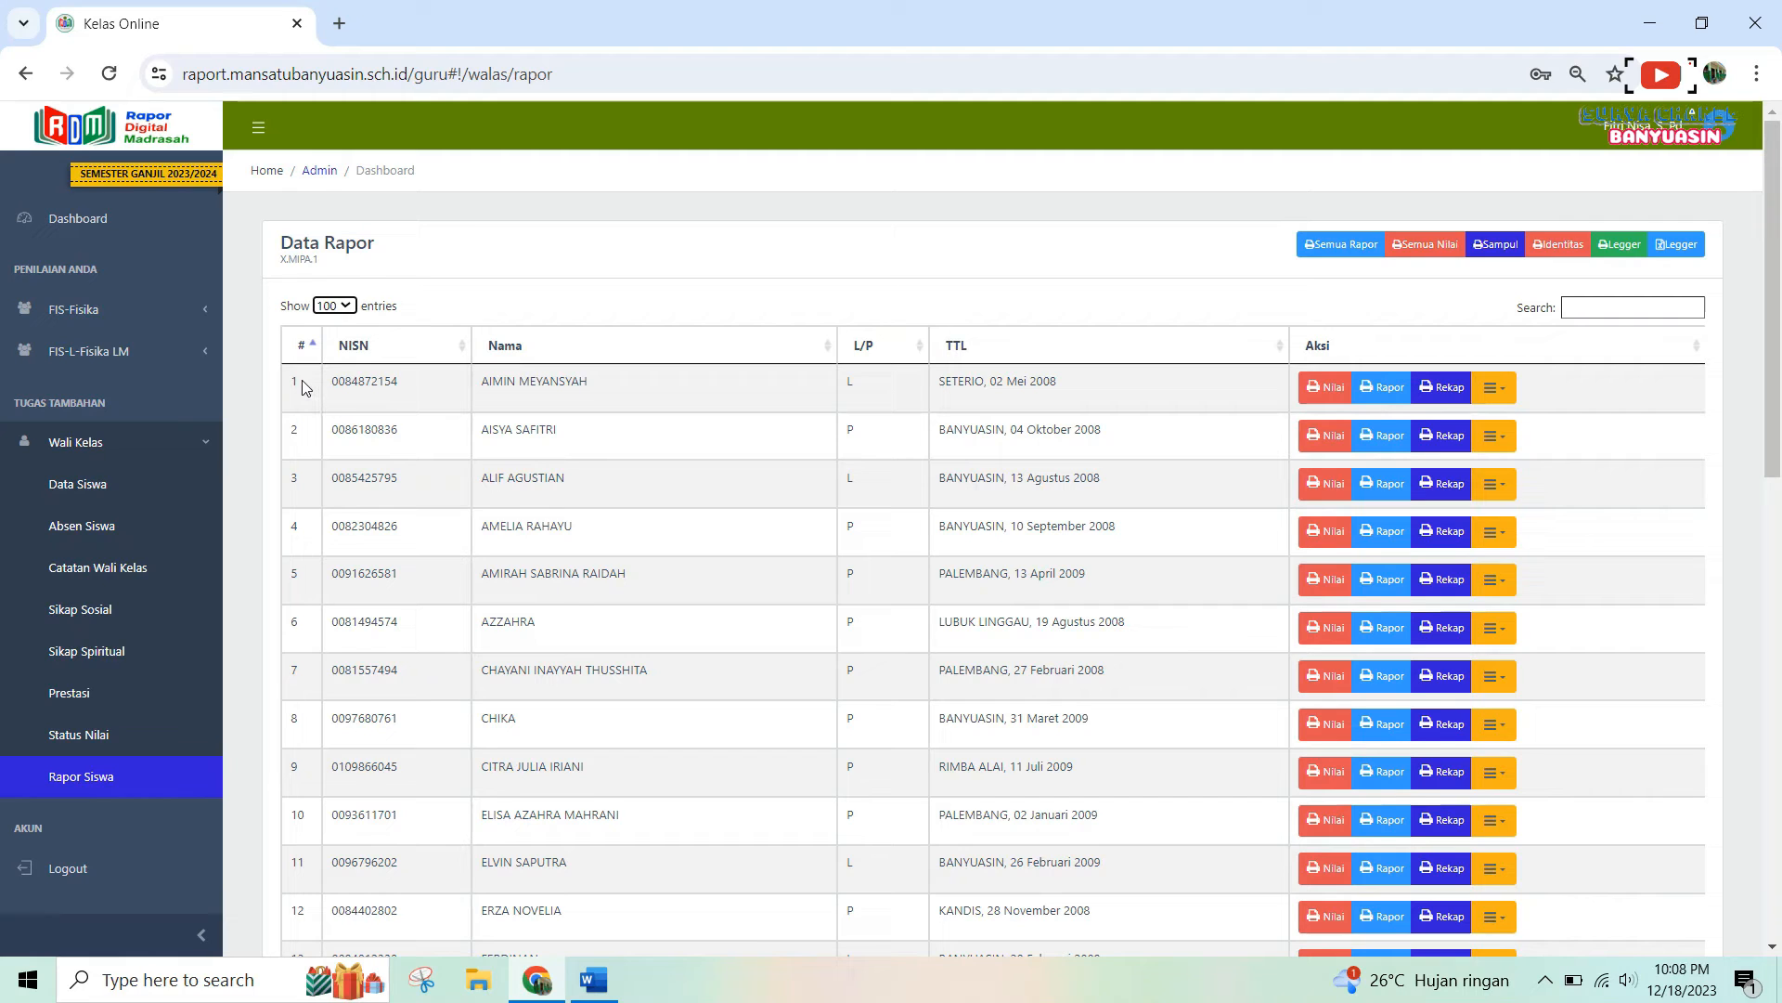
pyautogui.scroll(-2, 332, 433)
pyautogui.scroll(2, 333, 433)
pyautogui.scroll(-12, 464, 406)
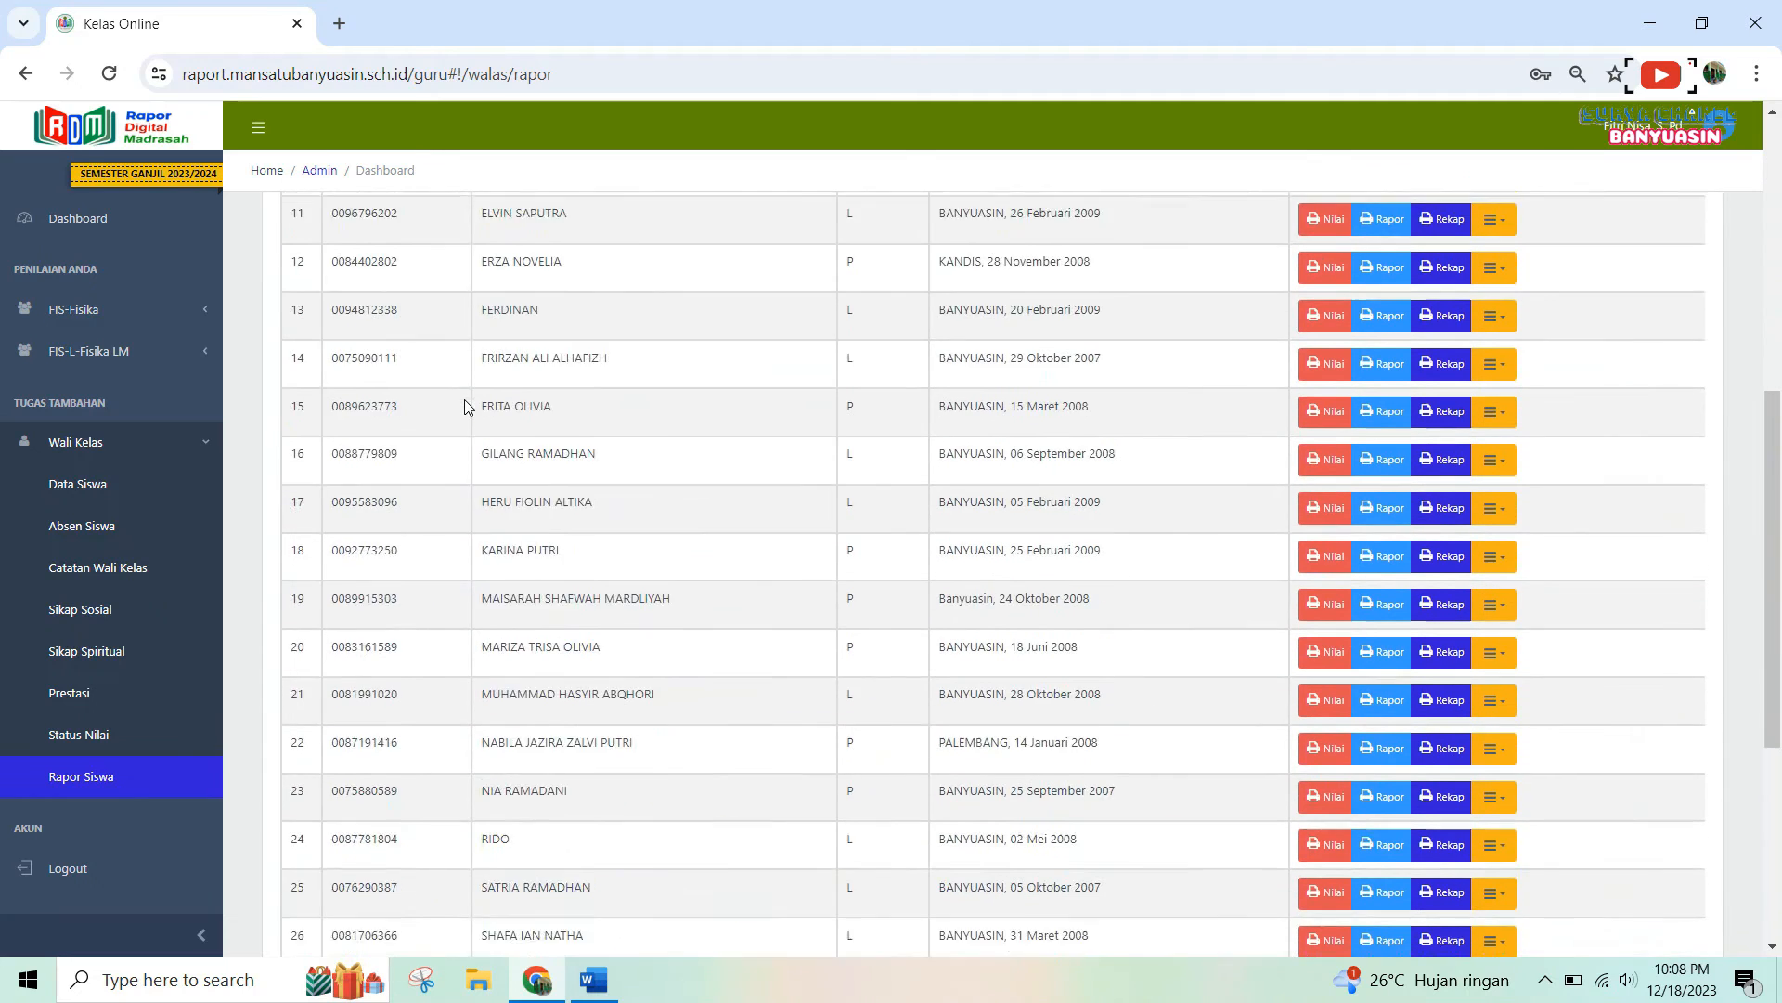
pyautogui.scroll(12, 585, 388)
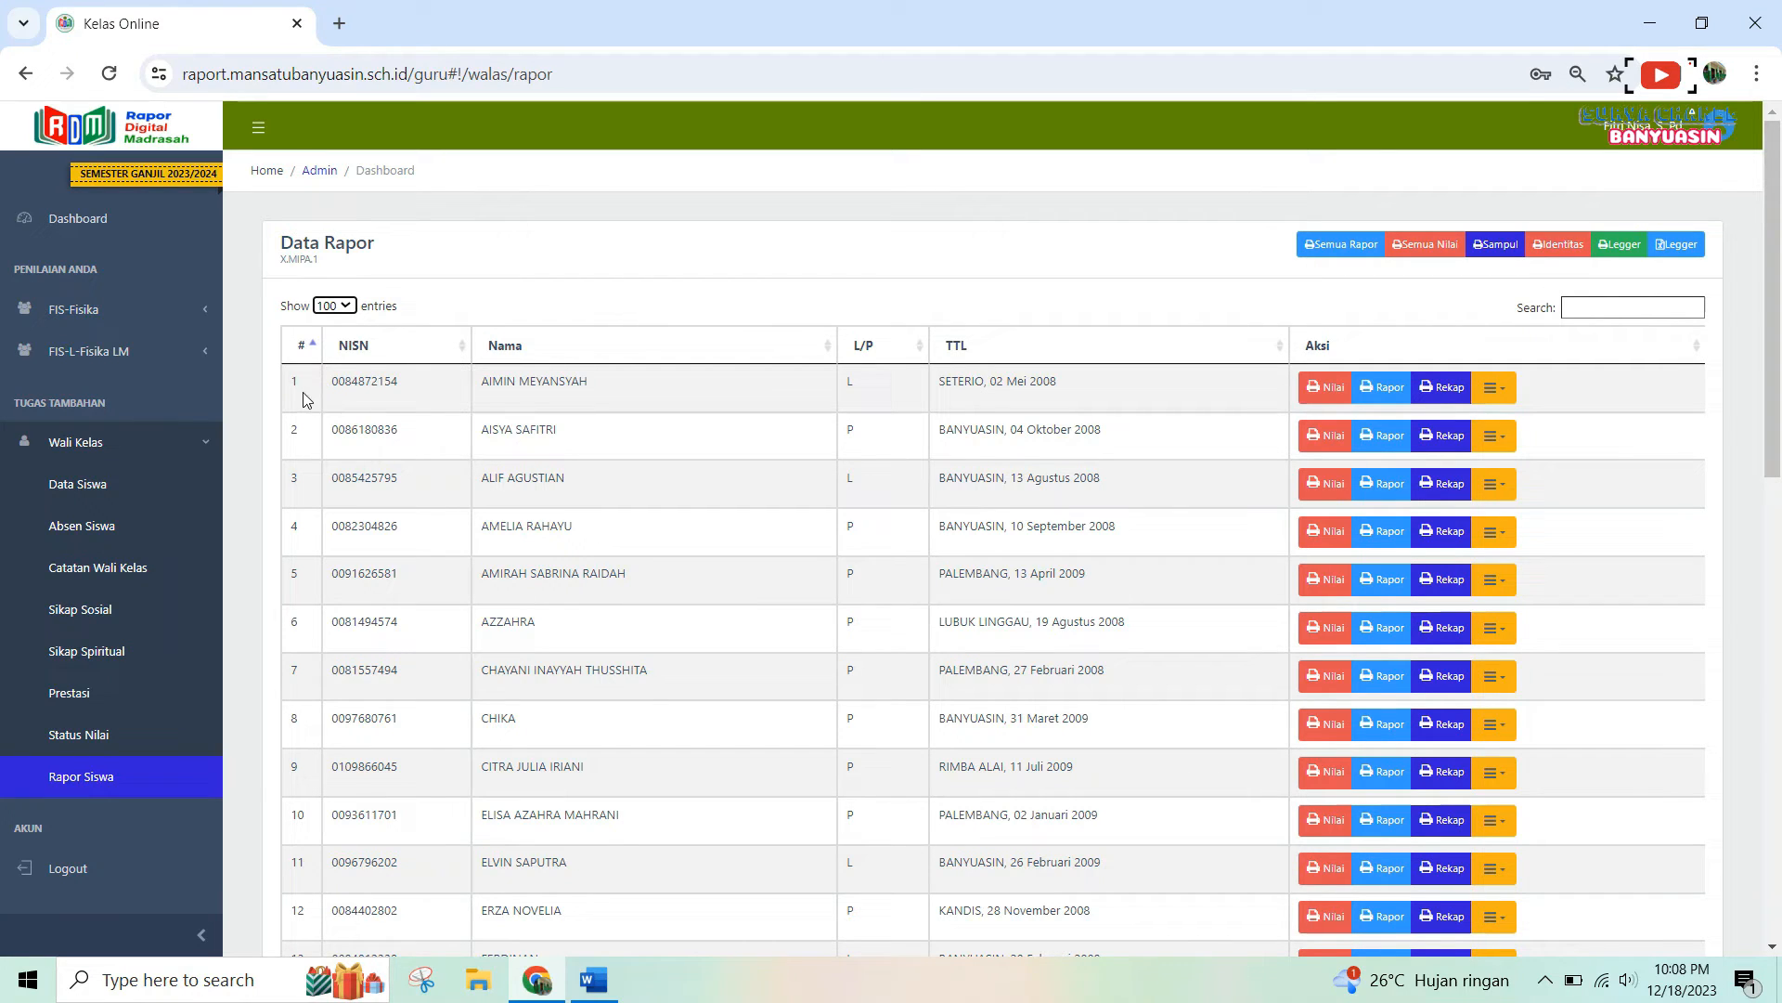
pyautogui.scroll(-12, 305, 389)
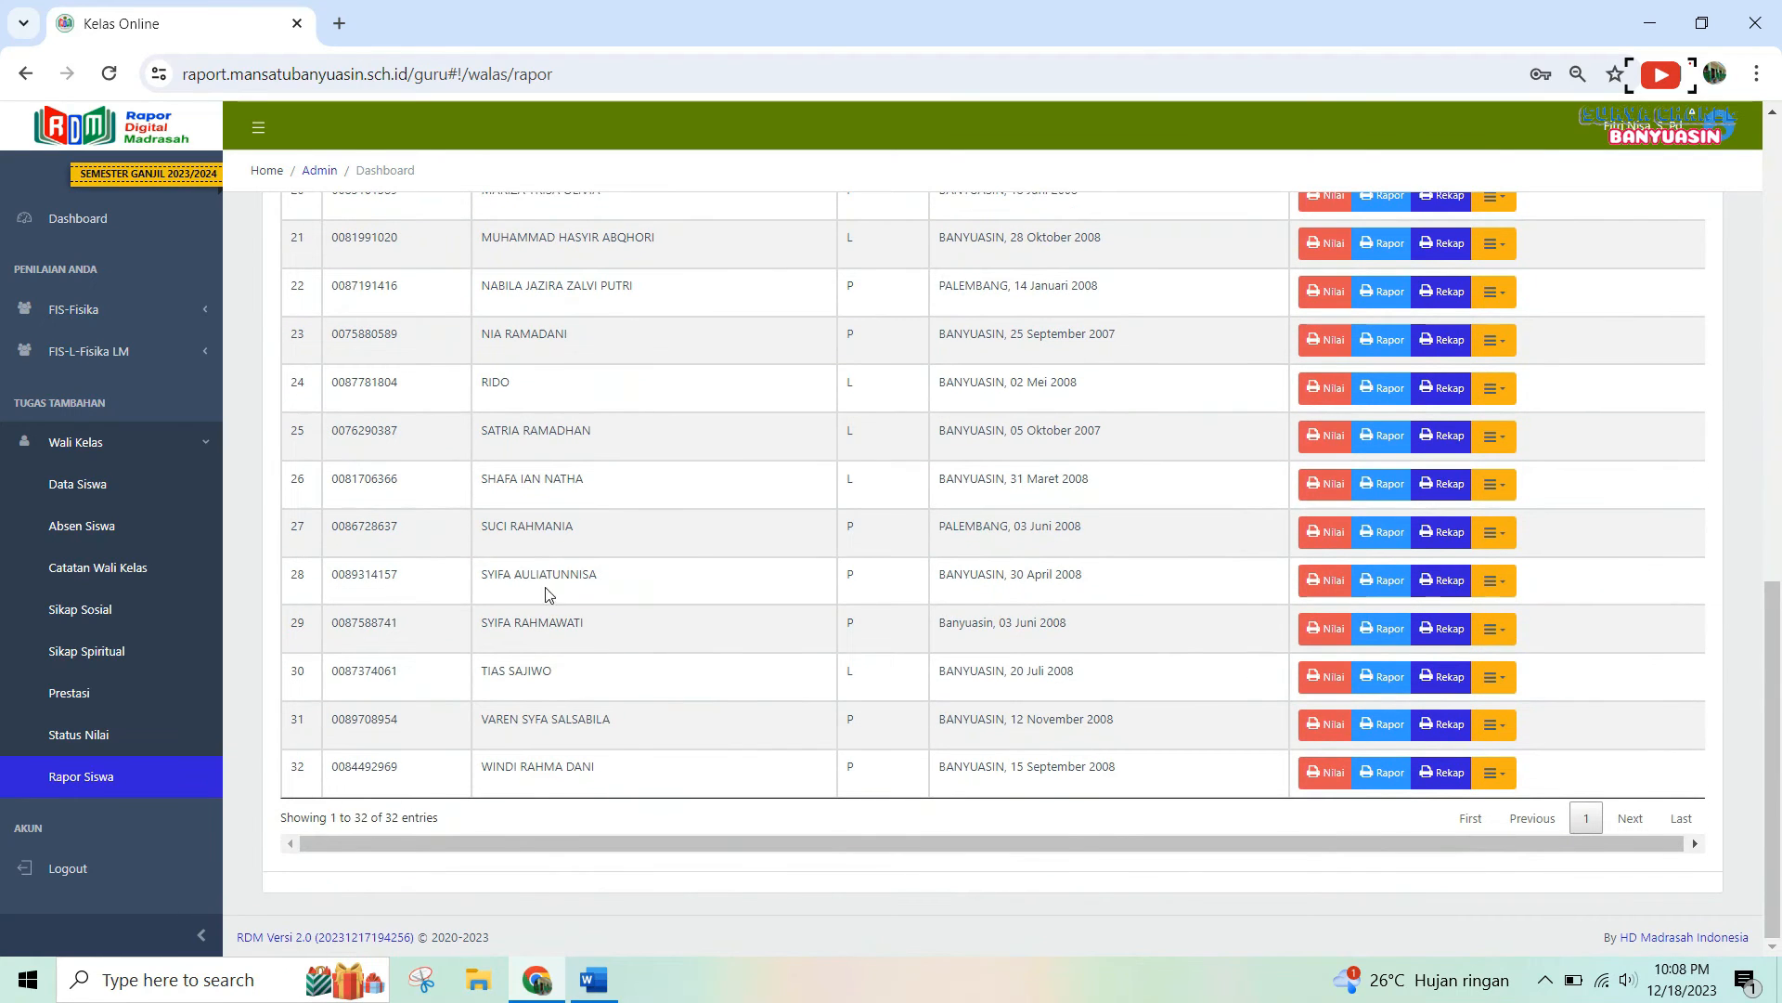
pyautogui.scroll(12, 1110, 506)
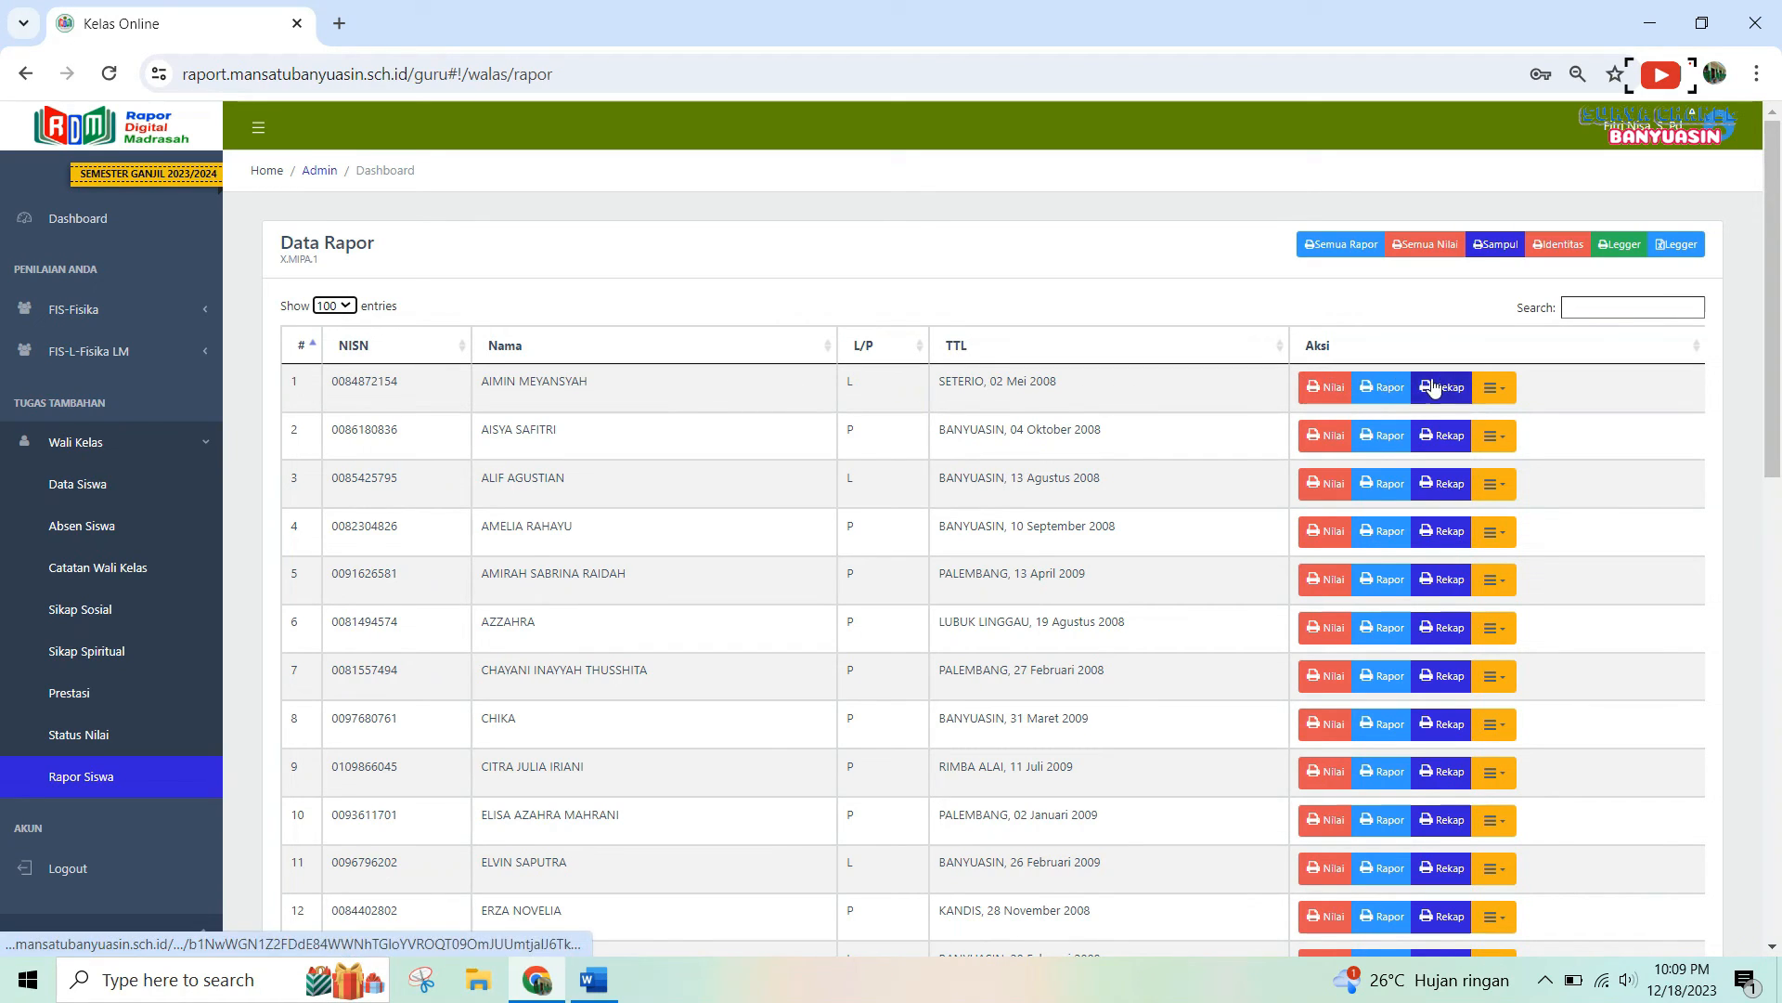
pyautogui.click(1502, 393)
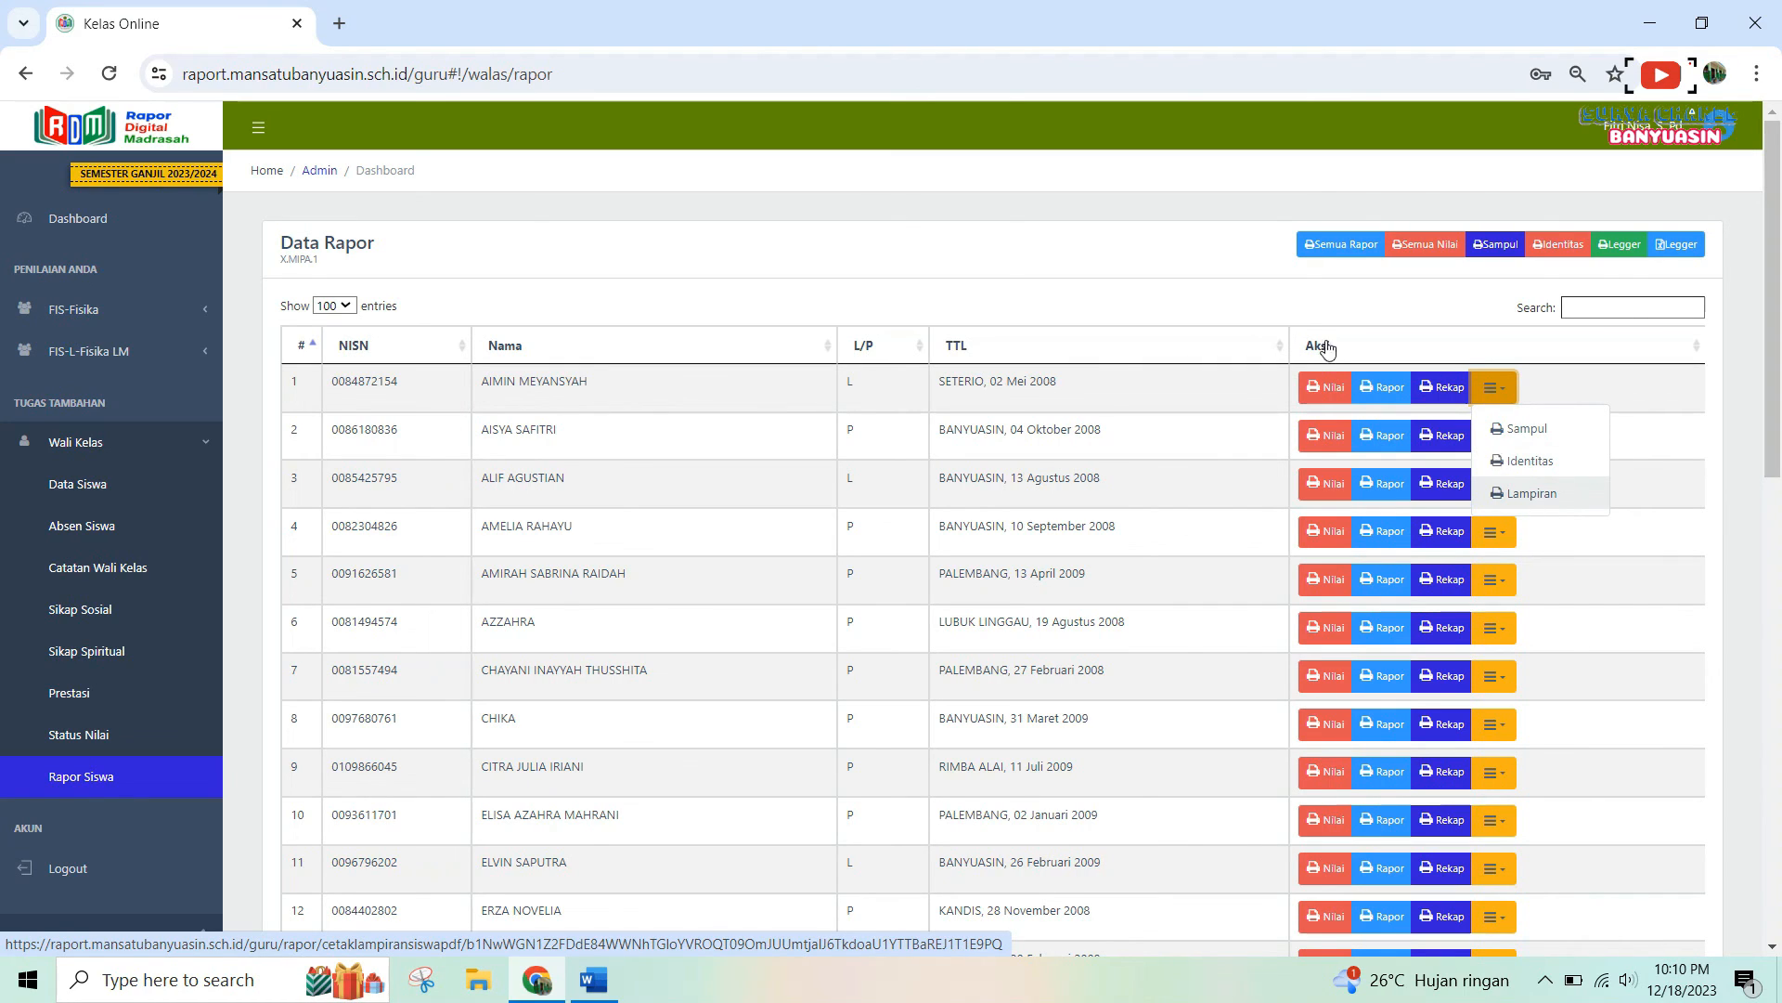
pyautogui.click(1159, 252)
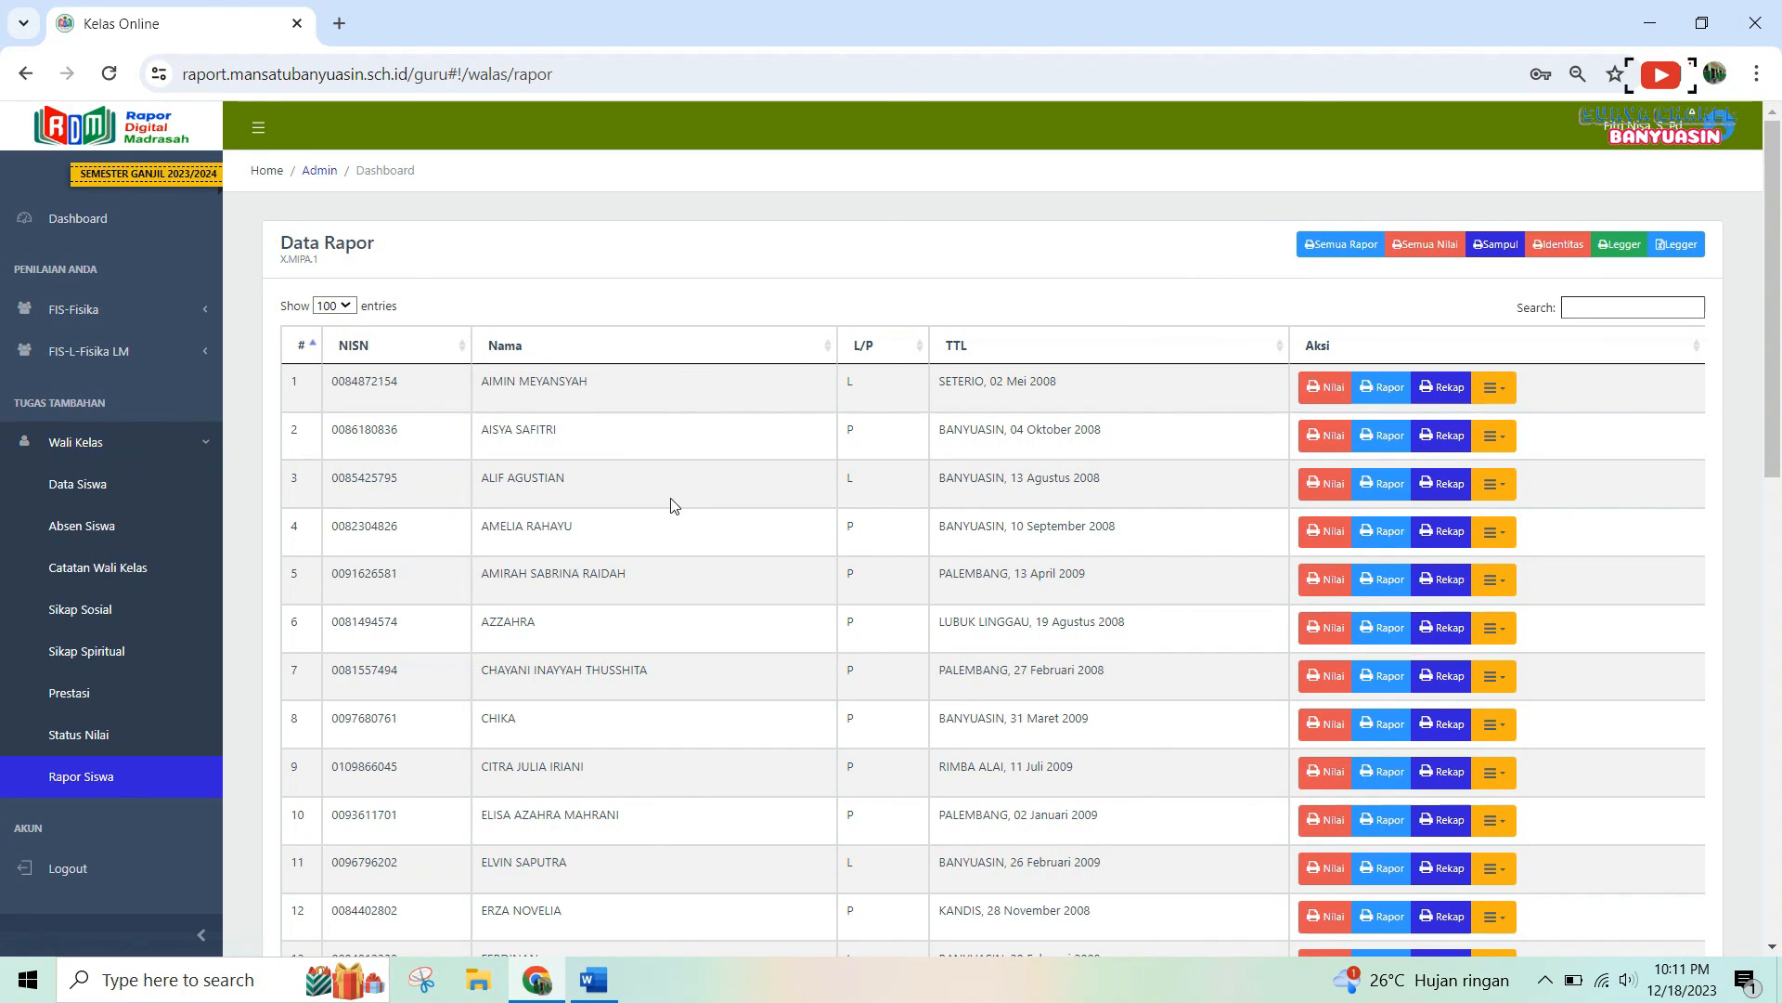
# Return to the Dashboard to log out of the teacher account, and minimize the browser window.
pyautogui.click(77, 219)
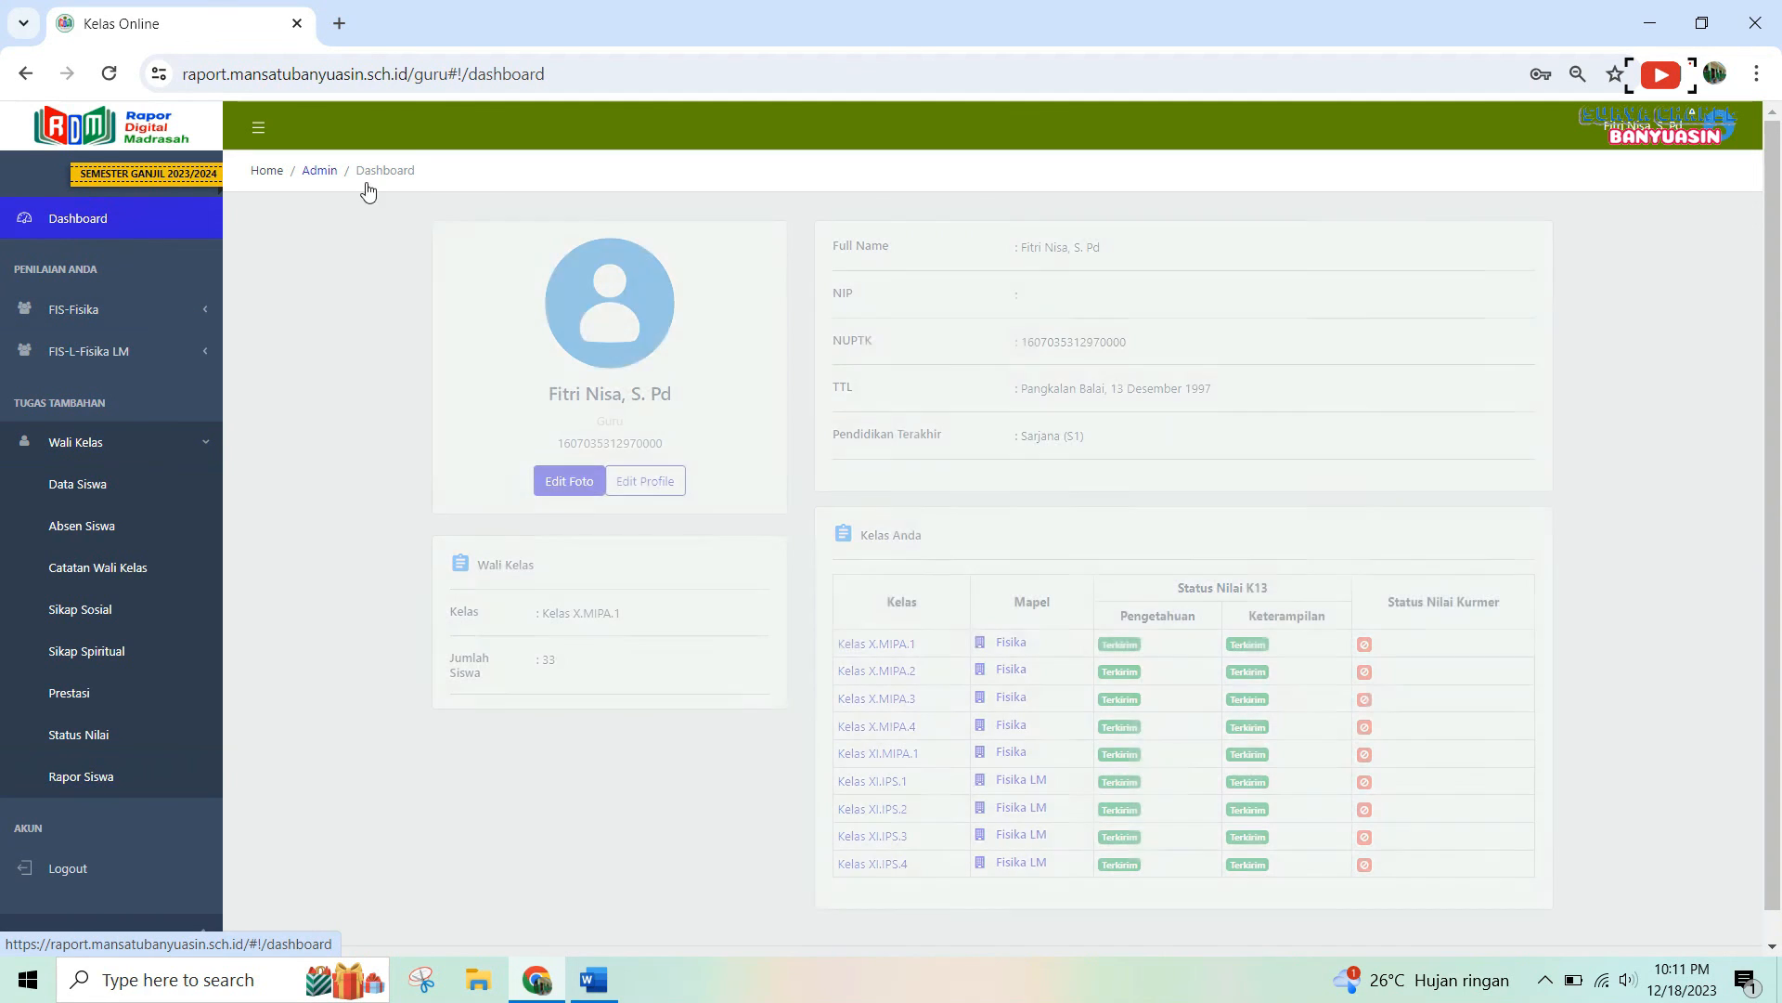
pyautogui.click(1738, 142)
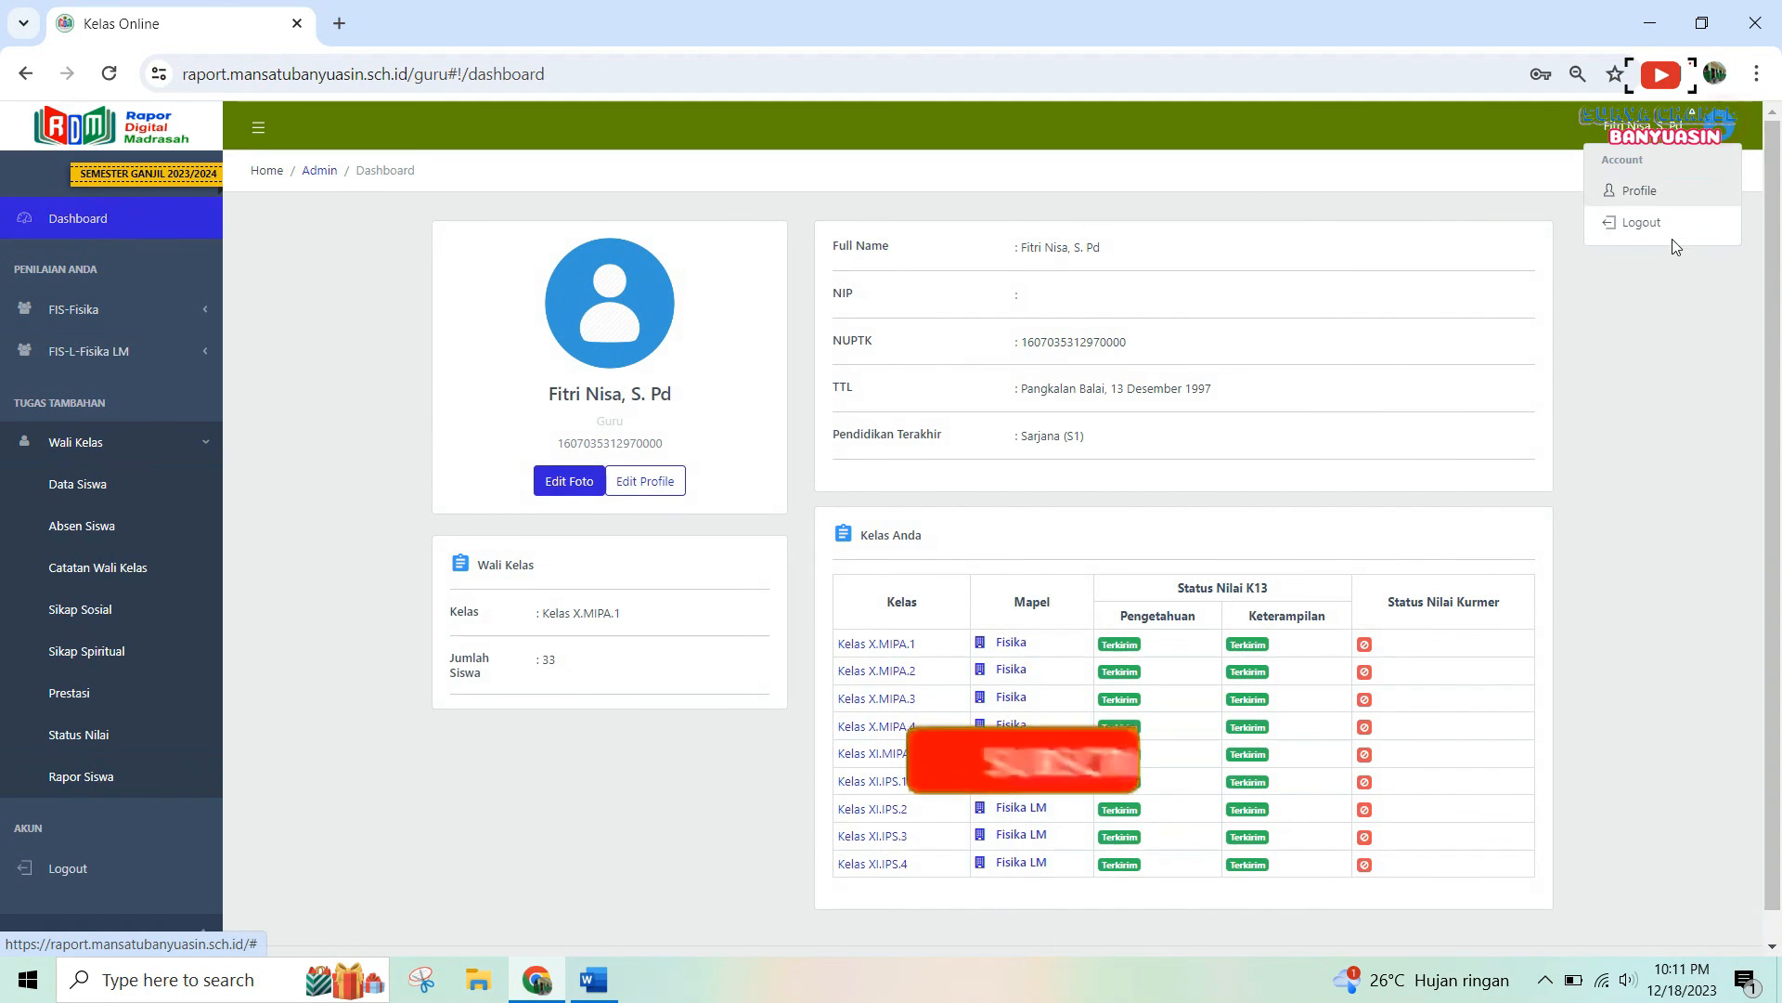
pyautogui.click(1662, 219)
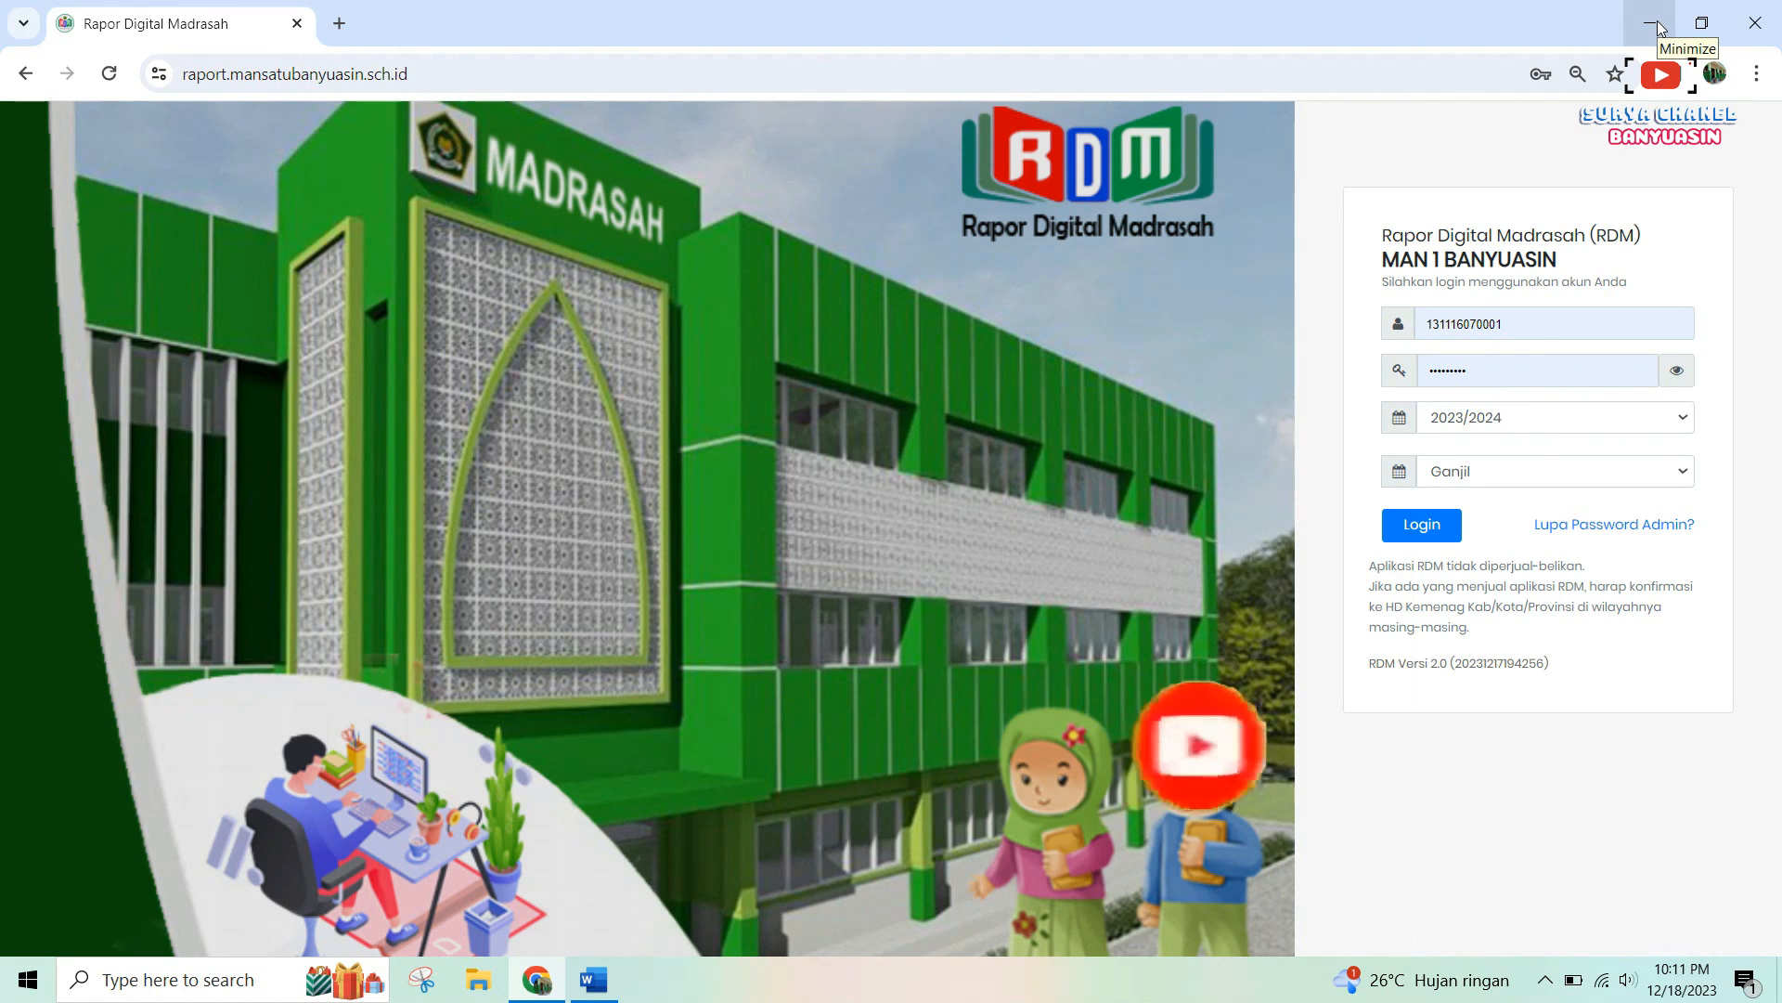
pyautogui.click(1655, 24)
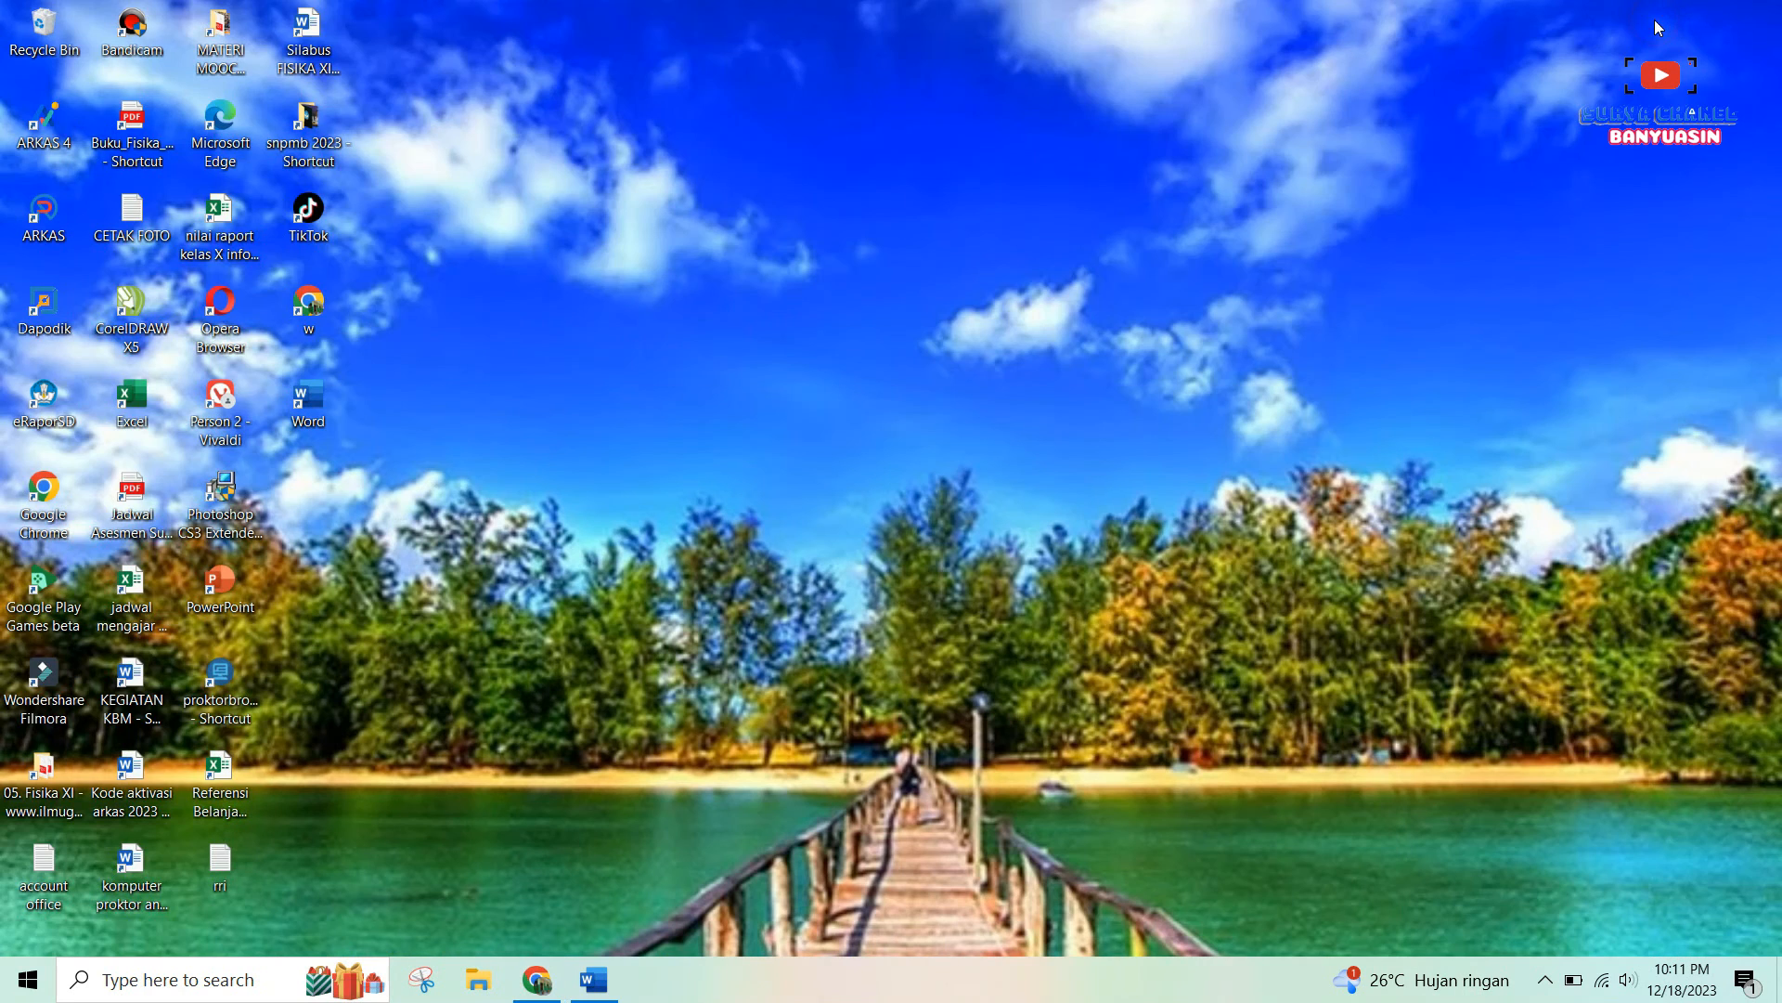